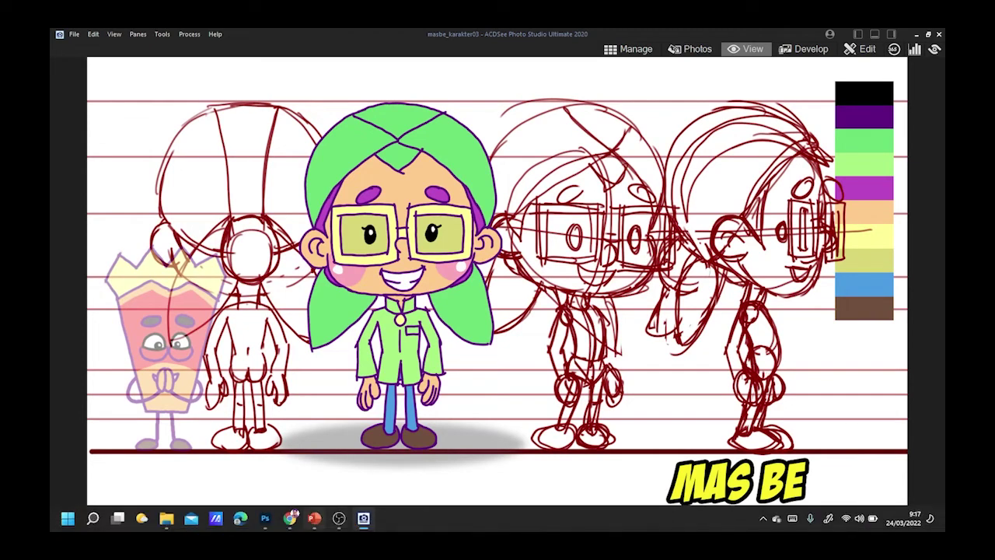
Create a new 1080 × 1080 px square Photoshop document from the Android 1080p preset
mouse_move(265, 518)
left_click(264, 459)
type("1080")
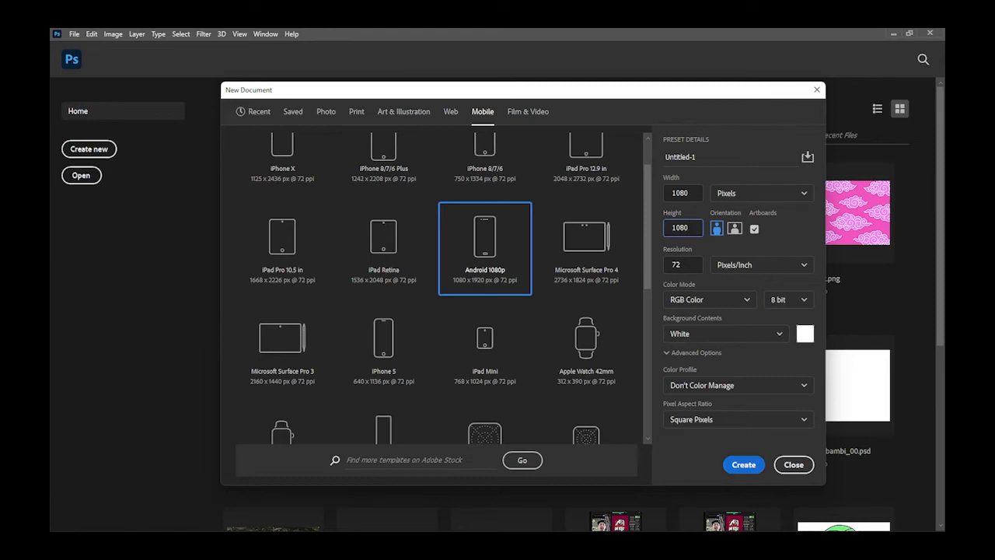
key("Return")
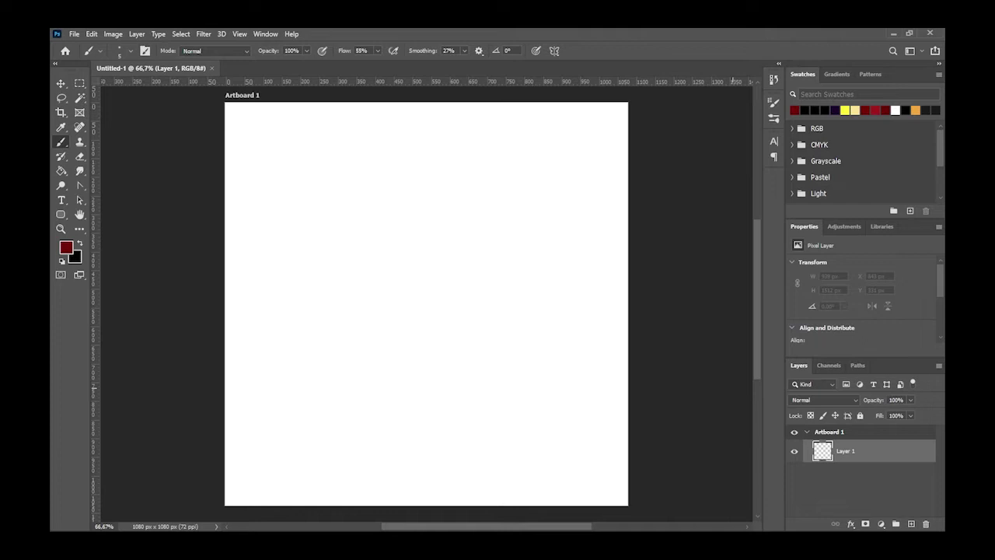
Rough in the round head outline with an arc over the top, undoing one stray stroke
left_click_drag(337, 239, 467, 187)
left_click_drag(377, 266, 470, 232)
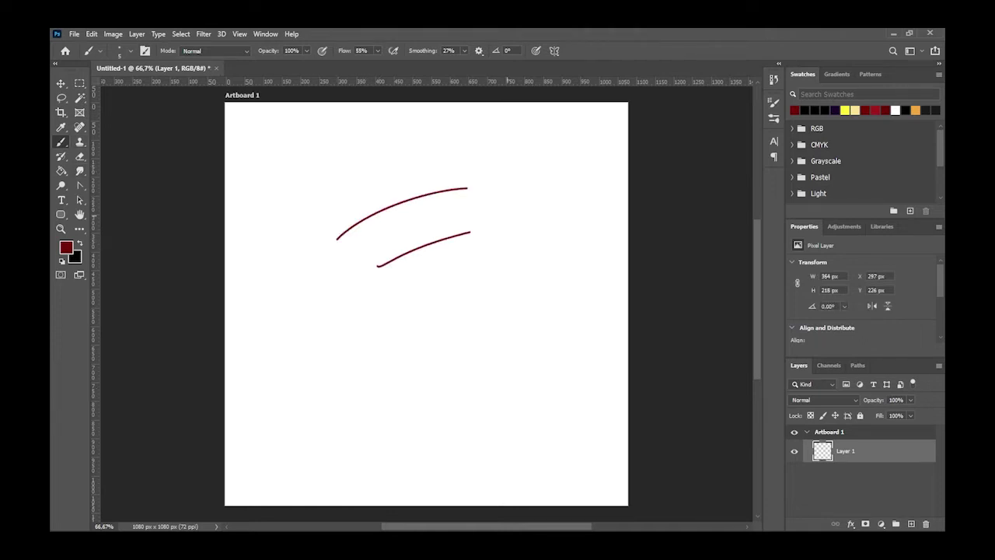
key("ctrl+z")
key("ctrl+z")
mouse_move(439, 170)
left_mouse_down()
mouse_move(455, 338)
mouse_move(482, 177)
left_mouse_up()
left_click_drag(330, 169, 474, 344)
left_click_drag(280, 373, 550, 242)
left_click_drag(347, 196, 498, 298)
Sketch the two eyes and box them in as glasses
left_click_drag(414, 270, 413, 274)
mouse_move(479, 242)
left_mouse_down()
mouse_move(467, 279)
mouse_move(500, 211)
left_mouse_up()
left_click_drag(501, 210, 514, 248)
left_click_drag(467, 281, 501, 264)
mouse_move(370, 279)
left_mouse_down()
mouse_move(422, 247)
mouse_move(445, 293)
mouse_move(389, 319)
left_mouse_up()
left_click_drag(393, 322, 440, 299)
mouse_move(459, 266)
left_mouse_down()
mouse_move(464, 276)
mouse_move(427, 317)
mouse_move(495, 291)
left_mouse_up()
Sketch the smiling mouth, chin, jaw line and ear with hairline strokes
left_click_drag(436, 326, 498, 296)
mouse_move(440, 174)
left_mouse_down()
mouse_move(488, 254)
mouse_move(511, 328)
mouse_move(403, 365)
left_mouse_up()
mouse_move(342, 311)
left_mouse_down()
mouse_move(347, 362)
mouse_move(363, 356)
left_mouse_up()
mouse_move(343, 328)
left_mouse_down()
mouse_move(329, 349)
mouse_move(398, 363)
mouse_move(423, 160)
left_mouse_up()
left_click_drag(379, 199, 481, 207)
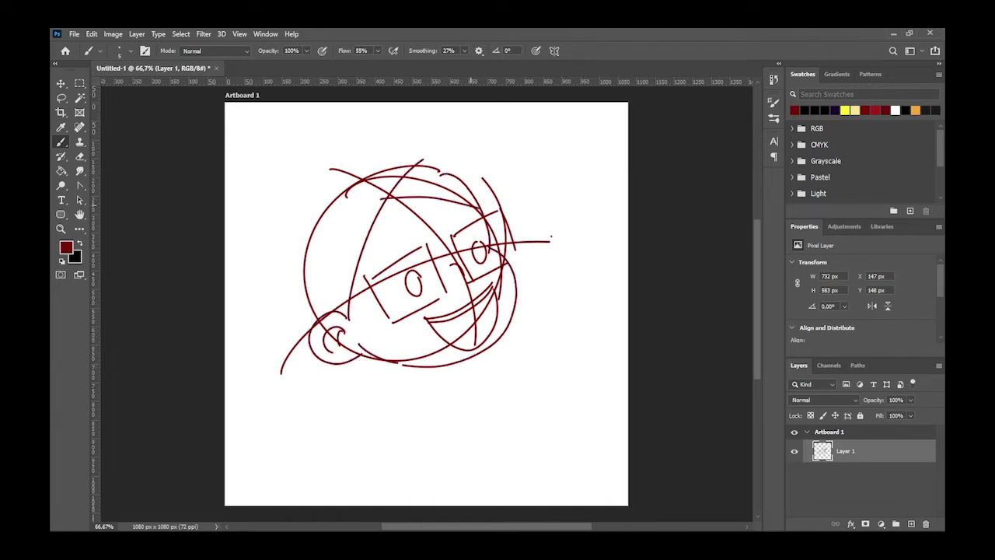
Rough in the hair, bangs and long hair falling down the left side
mouse_move(319, 163)
left_mouse_down()
mouse_move(401, 124)
mouse_move(491, 225)
mouse_move(276, 233)
mouse_move(305, 326)
mouse_move(401, 180)
left_mouse_up()
left_click_drag(409, 128, 395, 183)
left_click_drag(376, 219, 411, 211)
left_click_drag(398, 174, 495, 219)
left_click_drag(345, 364, 379, 363)
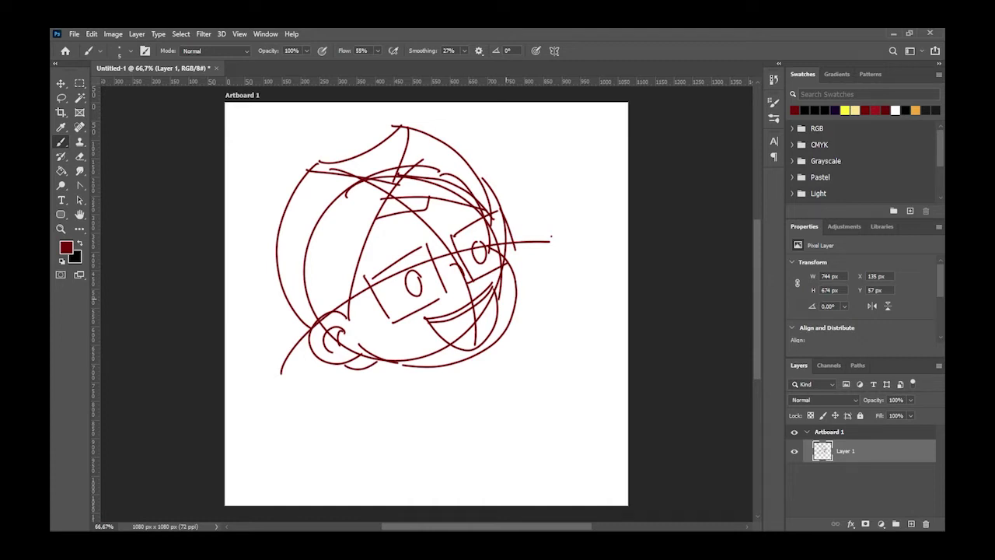
mouse_move(316, 355)
left_mouse_down()
mouse_move(295, 464)
mouse_move(404, 367)
left_mouse_up()
Refine the cheek and jaw lines and add small ovals and the right hair tip
left_click_drag(507, 247, 435, 372)
left_click_drag(360, 330, 365, 363)
mouse_move(365, 375)
left_mouse_down()
mouse_move(469, 349)
mouse_move(426, 371)
left_mouse_up()
left_click_drag(389, 236, 383, 262)
left_click_drag(459, 210, 449, 221)
left_click_drag(474, 352, 553, 389)
left_click_drag(505, 307, 562, 388)
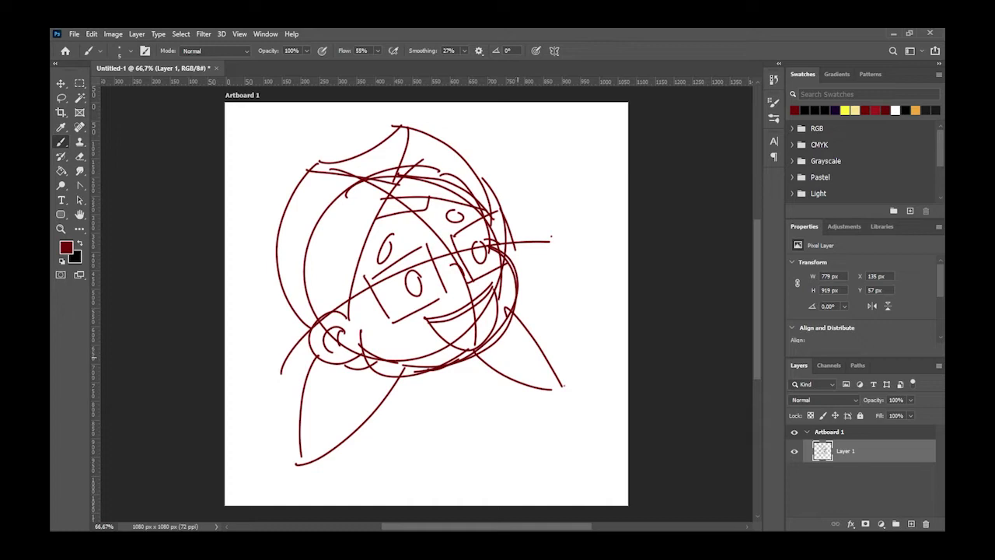
Sketch a round raised hand at lower right with fingers near the mouth
mouse_move(556, 335)
left_mouse_down()
mouse_move(478, 404)
mouse_move(476, 350)
left_mouse_up()
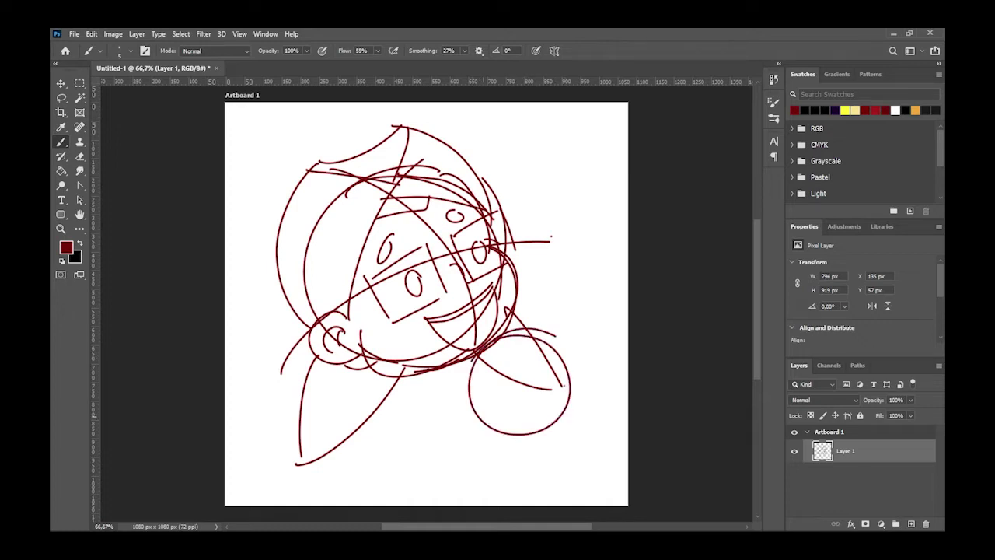
mouse_move(554, 339)
left_mouse_down()
mouse_move(520, 393)
mouse_move(544, 410)
left_mouse_up()
mouse_move(510, 351)
left_mouse_down()
mouse_move(463, 385)
mouse_move(509, 390)
left_mouse_up()
left_click_drag(485, 278, 476, 358)
mouse_move(496, 290)
left_mouse_down()
mouse_move(507, 348)
mouse_move(542, 336)
left_mouse_up()
mouse_move(485, 386)
left_mouse_down()
mouse_move(517, 428)
mouse_move(554, 405)
left_mouse_up()
mouse_move(526, 362)
left_mouse_down()
mouse_move(556, 340)
mouse_move(575, 391)
left_mouse_up()
left_click_drag(493, 357, 498, 424)
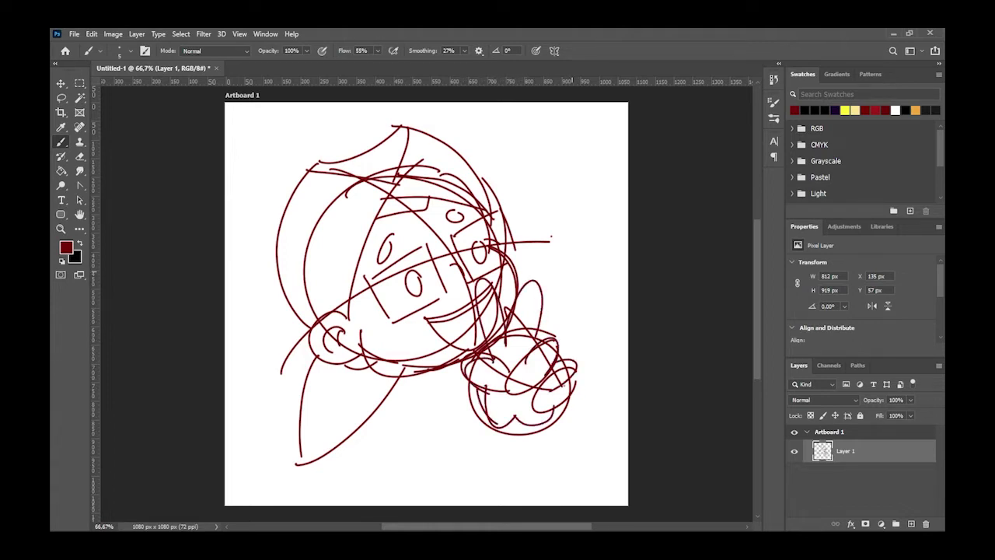
Add new layers inside Artboard 1 and rearrange the rough sketch Layer 1 in the stack
key("ctrl+shift+alt+n")
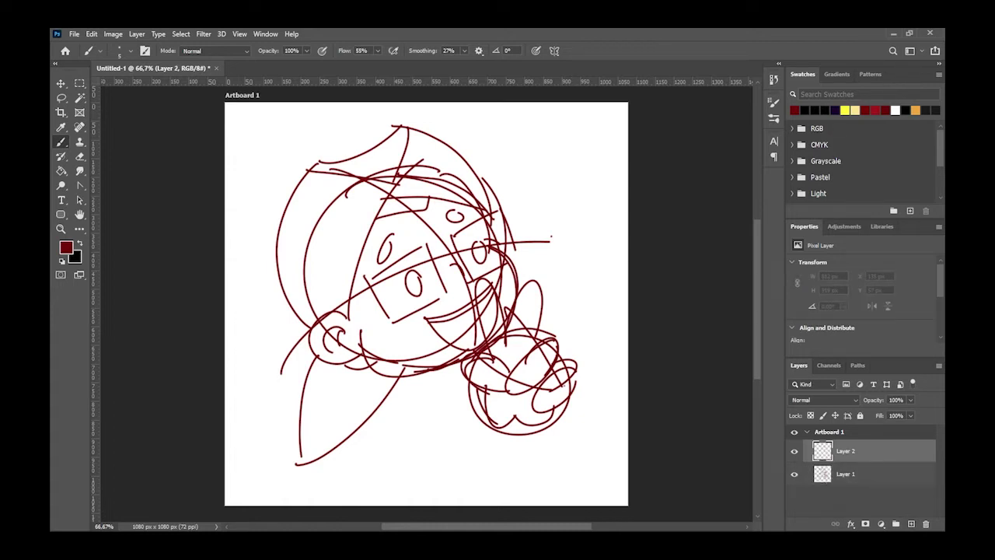
left_click(829, 431)
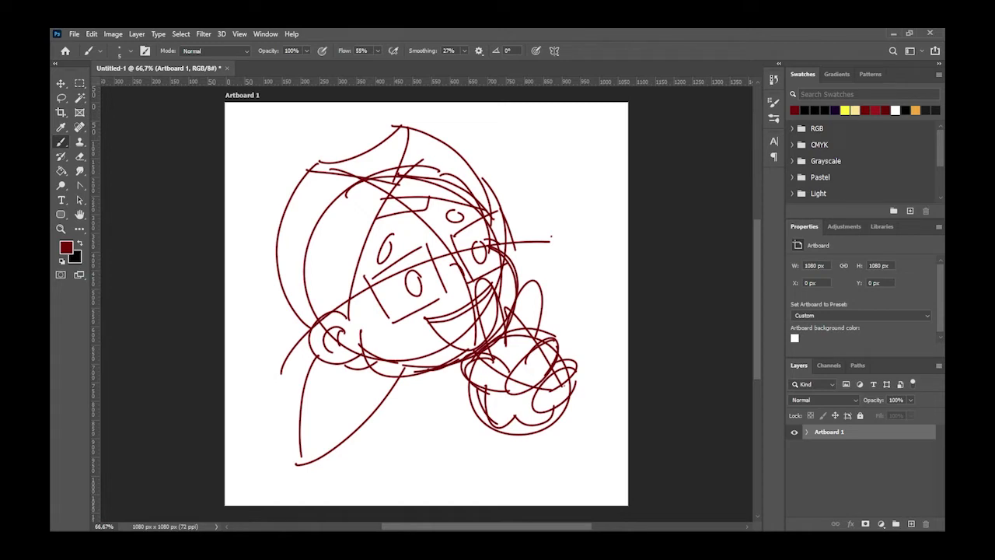
left_click(910, 523)
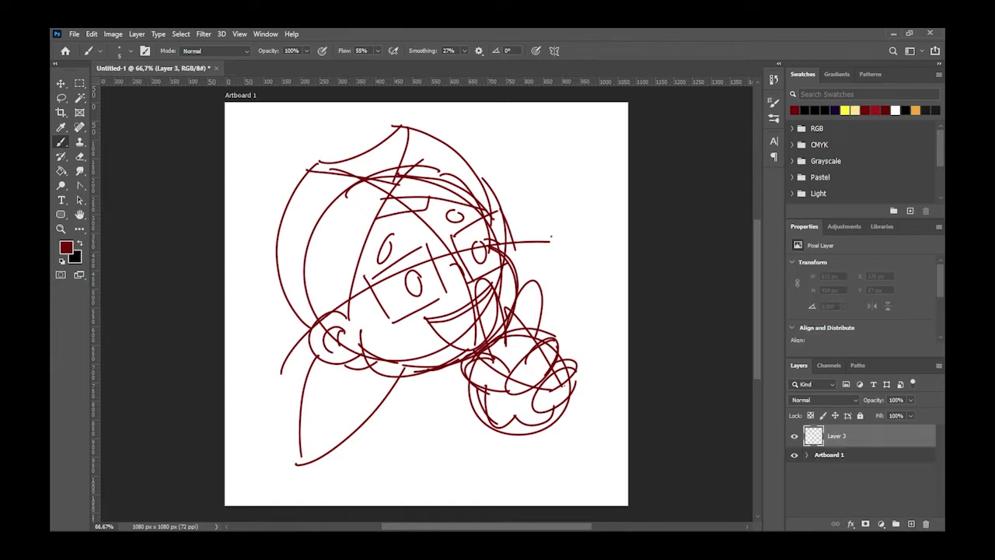
left_click(807, 455)
left_click(845, 497)
left_click(845, 473)
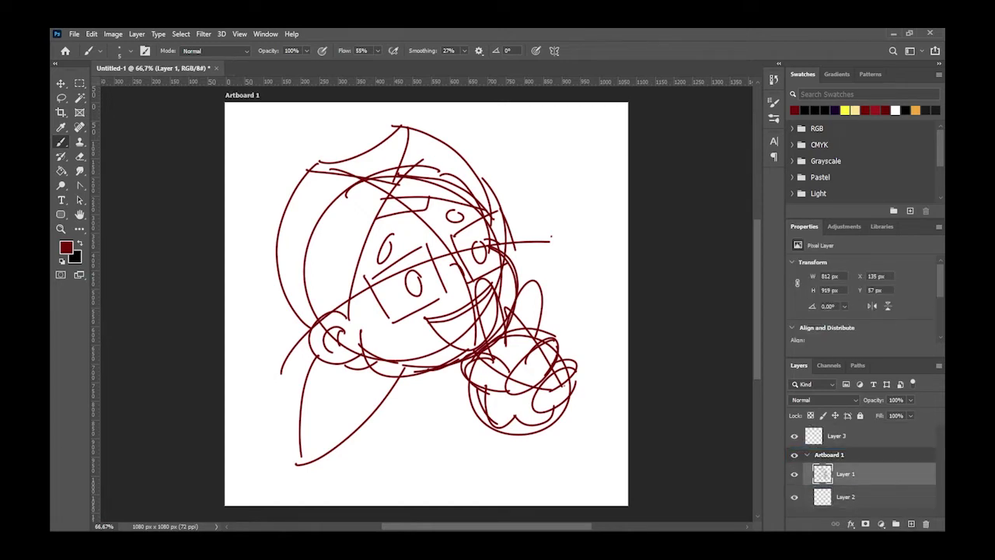
mouse_move(845, 473)
left_mouse_down()
mouse_move(843, 435)
mouse_move(845, 473)
left_mouse_up()
Set Layer 3 opacity to 51% and fade the rough sketch Layer 1 to pale pink
left_click(836, 435)
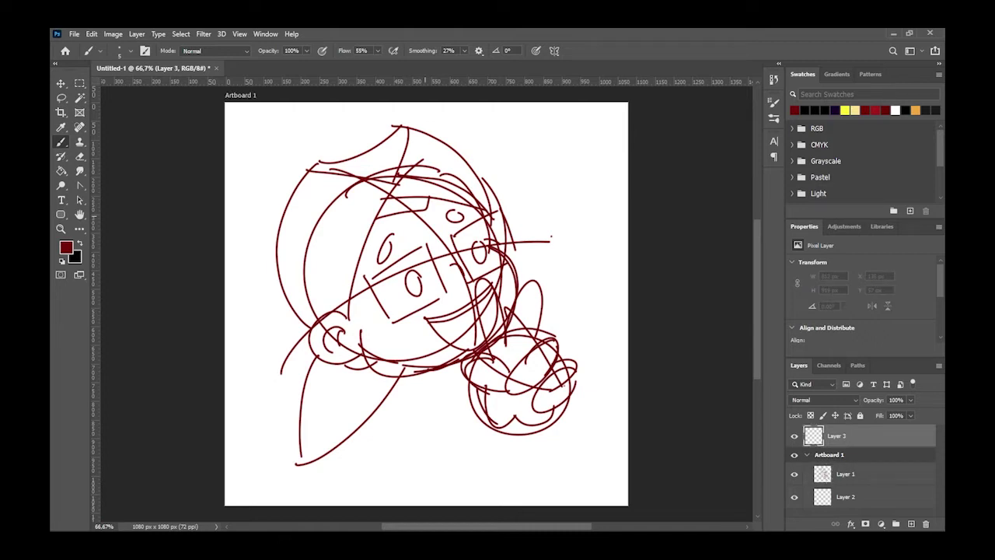
left_click(911, 399)
left_click_drag(912, 413, 885, 413)
left_click(845, 474)
left_click(910, 399)
left_click_drag(913, 413, 870, 412)
On Layer 3, draw the peace-sign V of two fingers with curled finger ovals below
left_click(837, 435)
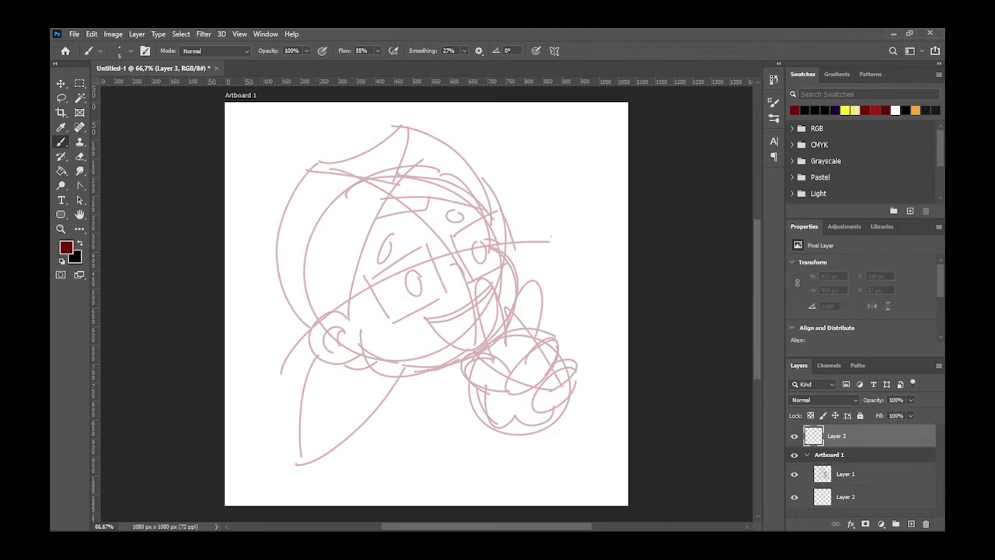
mouse_move(501, 369)
left_mouse_down()
mouse_move(535, 284)
mouse_move(547, 342)
mouse_move(509, 382)
left_mouse_up()
mouse_move(552, 351)
left_mouse_down()
mouse_move(522, 382)
mouse_move(531, 401)
left_mouse_up()
mouse_move(508, 355)
left_mouse_down()
mouse_move(497, 371)
mouse_move(507, 382)
mouse_move(480, 399)
mouse_move(521, 418)
mouse_move(553, 392)
left_mouse_up()
Rename the hand layer to 'sketsa tangan' and add a new empty layer above it
double_click(836, 435)
type("sketsa tangan")
key("Return")
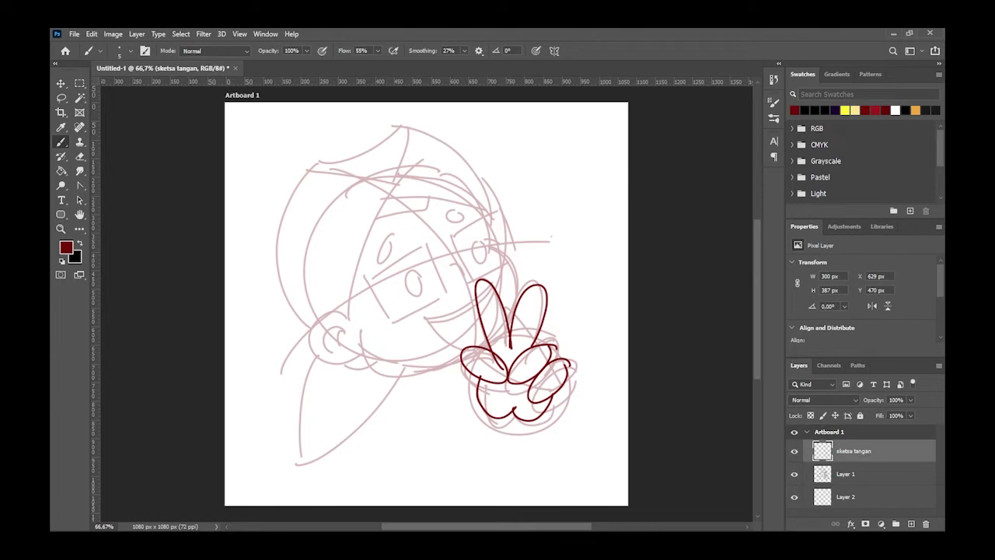
left_click(911, 523)
Draw the lines around the left eye and box in the left lens of the glasses
mouse_move(363, 280)
left_mouse_down()
mouse_move(388, 331)
mouse_move(426, 253)
mouse_move(437, 294)
left_mouse_up()
left_click_drag(434, 247, 453, 290)
mouse_move(395, 318)
left_mouse_down()
mouse_move(443, 290)
mouse_move(393, 331)
left_mouse_up()
mouse_move(359, 283)
left_mouse_down()
mouse_move(423, 241)
mouse_move(460, 259)
mouse_move(447, 233)
left_mouse_up()
mouse_move(471, 280)
left_mouse_down()
mouse_move(444, 233)
mouse_move(504, 205)
left_mouse_up()
Draw the right lens, closed smiling eyes inside the lenses and eyebrow ovals above
mouse_move(501, 207)
left_mouse_down()
mouse_move(517, 262)
mouse_move(466, 283)
left_mouse_up()
left_click_drag(459, 237, 477, 272)
mouse_move(455, 238)
left_mouse_down()
mouse_move(496, 216)
mouse_move(473, 274)
mouse_move(497, 254)
left_mouse_up()
mouse_move(403, 284)
left_mouse_down()
mouse_move(426, 277)
mouse_move(407, 300)
left_mouse_up()
left_click_drag(388, 231, 382, 259)
mouse_move(450, 204)
left_mouse_down()
mouse_move(436, 209)
mouse_move(466, 208)
left_mouse_up()
Hide the hand sketch and rename the new layer to 'sketsa kepala'
double_click(845, 451)
type("sketsa kepala")
key("Return")
Draw the nose and wide open grin with teeth and tongue
left_click_drag(469, 260, 460, 278)
mouse_move(420, 320)
left_mouse_down()
mouse_move(491, 283)
mouse_move(432, 339)
mouse_move(488, 334)
left_mouse_up()
left_click_drag(490, 334, 491, 286)
mouse_move(422, 325)
left_mouse_down()
mouse_move(454, 330)
mouse_move(495, 302)
mouse_move(466, 321)
mouse_move(482, 309)
left_mouse_up()
mouse_move(443, 342)
left_mouse_down()
mouse_move(490, 333)
mouse_move(469, 325)
mouse_move(483, 335)
left_mouse_up()
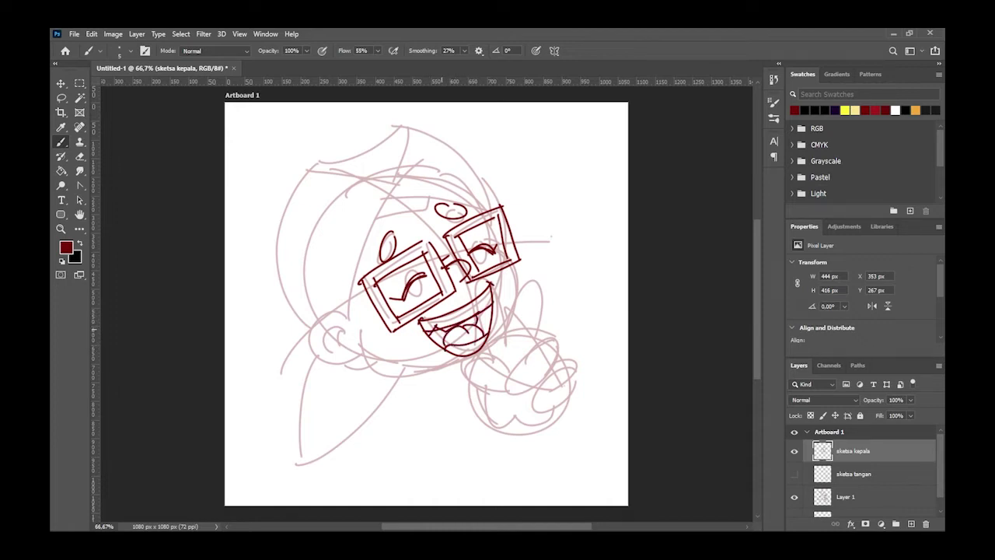
Outline the right cheek and chin, the left ear, and the side and top of the head
mouse_move(486, 205)
left_mouse_down()
mouse_move(521, 276)
mouse_move(526, 315)
left_mouse_up()
mouse_move(362, 340)
left_mouse_down()
mouse_move(504, 345)
mouse_move(517, 269)
left_mouse_up()
mouse_move(351, 309)
left_mouse_down()
mouse_move(303, 331)
mouse_move(361, 359)
mouse_move(328, 346)
mouse_move(337, 339)
left_mouse_up()
mouse_move(336, 315)
left_mouse_down()
mouse_move(356, 308)
mouse_move(374, 182)
left_mouse_up()
left_click_drag(359, 306, 377, 177)
left_click_drag(372, 180, 459, 185)
left_click_drag(353, 226, 415, 213)
mouse_move(359, 258)
left_mouse_down()
mouse_move(326, 310)
mouse_move(317, 165)
mouse_move(387, 129)
left_mouse_up()
Draw the hair crown, fringe and long side locks, then show and select sketsa tangan again
mouse_move(347, 159)
left_mouse_down()
mouse_move(372, 136)
mouse_move(454, 146)
mouse_move(488, 200)
left_mouse_up()
left_click_drag(385, 131, 379, 180)
mouse_move(302, 181)
left_mouse_down()
mouse_move(383, 175)
mouse_move(368, 135)
mouse_move(389, 126)
mouse_move(327, 166)
left_mouse_up()
left_click_drag(329, 166, 311, 171)
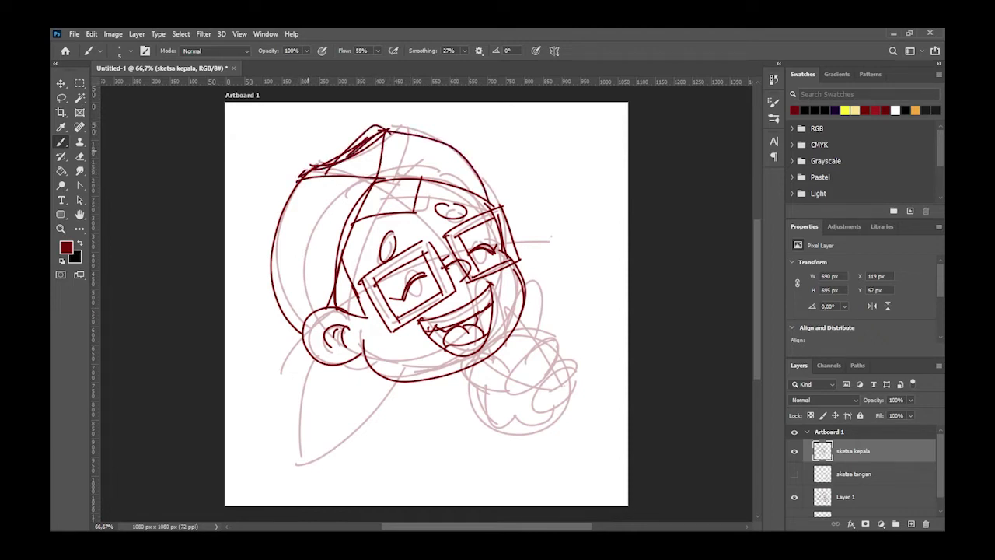
left_click_drag(341, 365, 379, 378)
mouse_move(314, 359)
left_mouse_down()
mouse_move(289, 474)
mouse_move(399, 382)
left_mouse_up()
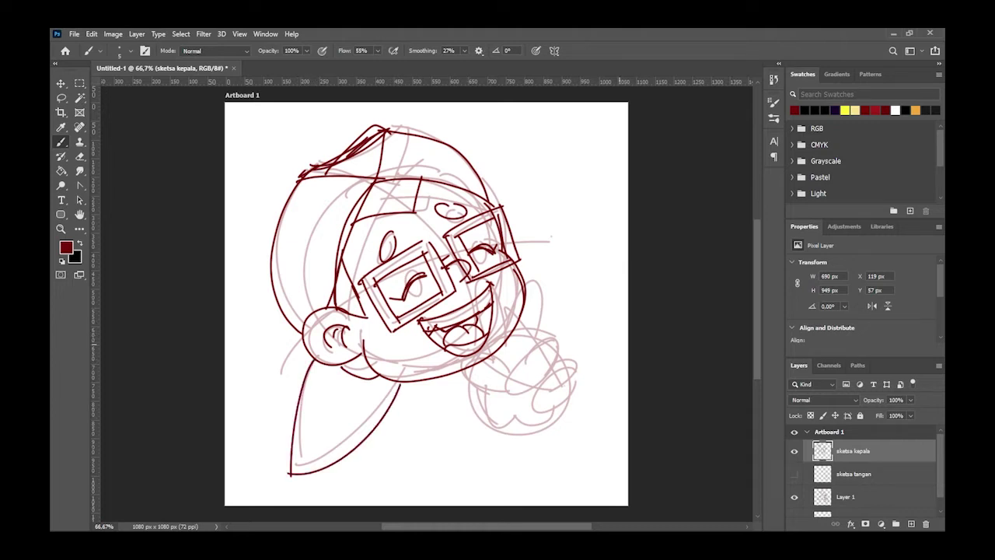
left_click_drag(459, 368, 579, 404)
left_click_drag(516, 311, 582, 406)
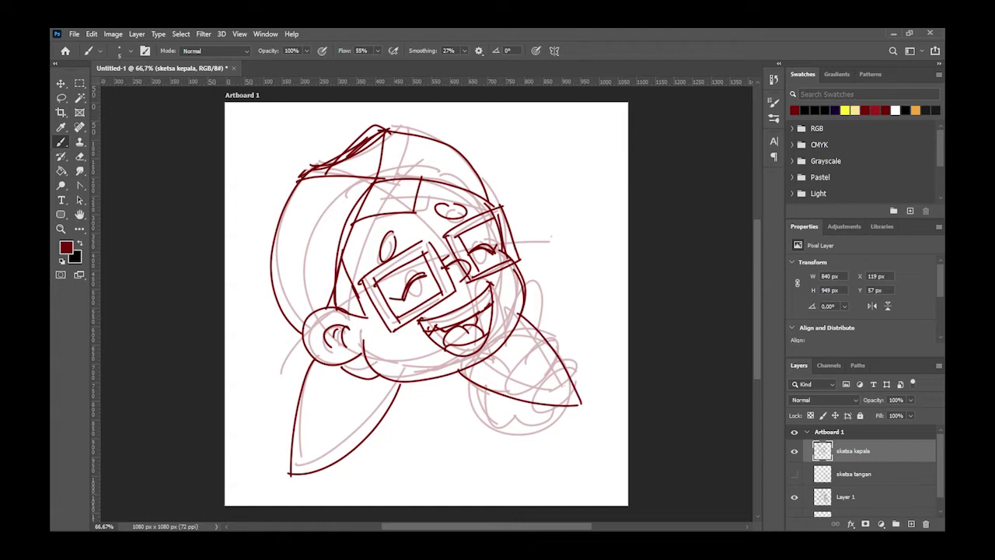
left_click(794, 473)
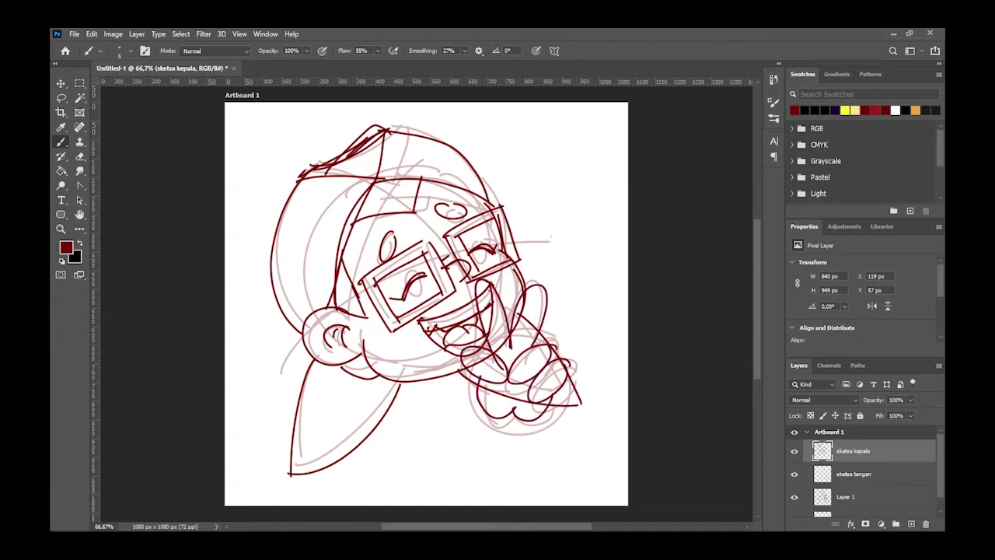
left_click(853, 473)
Move the hand sketch right and down and scale it larger
key("v")
mouse_move(554, 343)
left_mouse_down()
mouse_move(599, 331)
mouse_move(587, 364)
left_mouse_up()
left_click(92, 33)
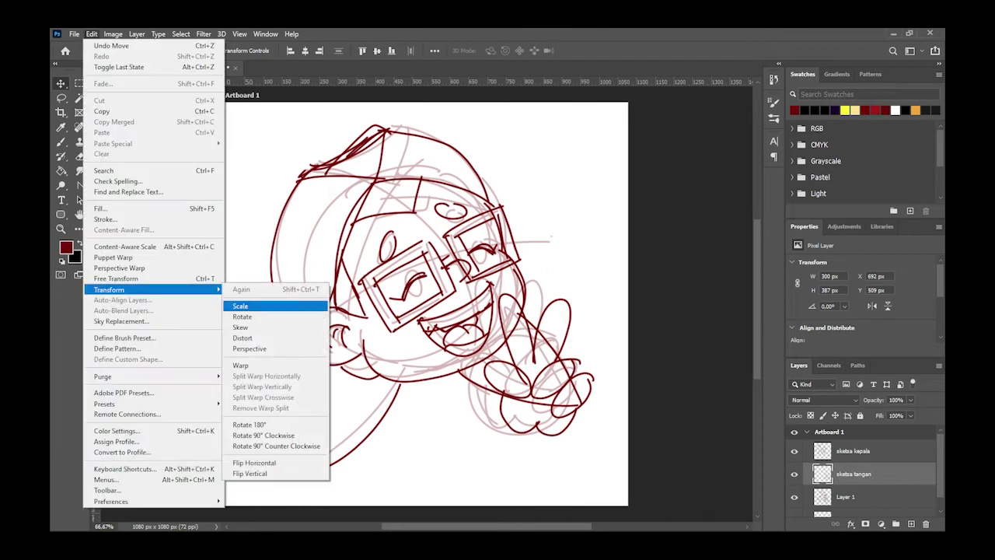
left_click(266, 304)
left_click_drag(594, 293, 611, 265)
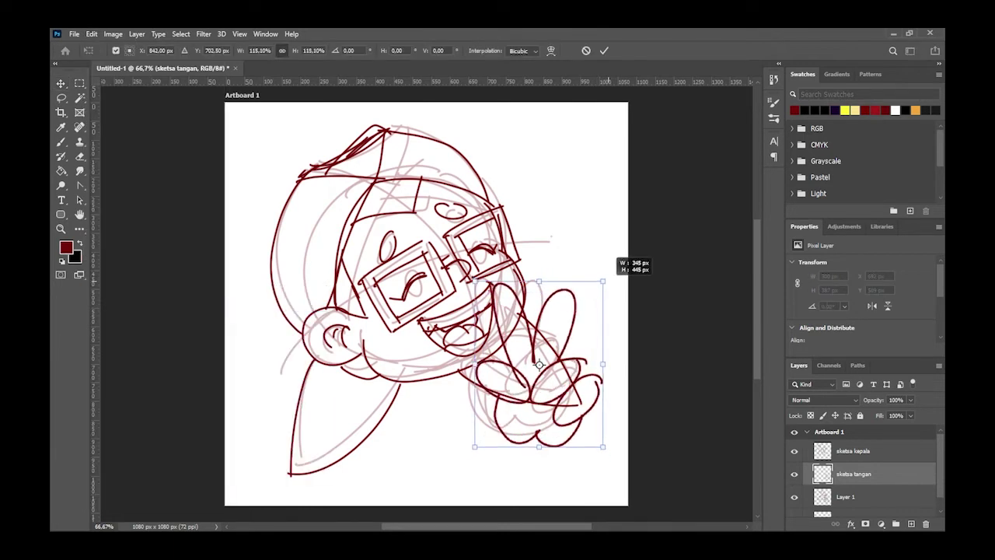
left_click(604, 50)
Rotate the hand sketch about 9 degrees and nudge it into place
left_click(92, 33)
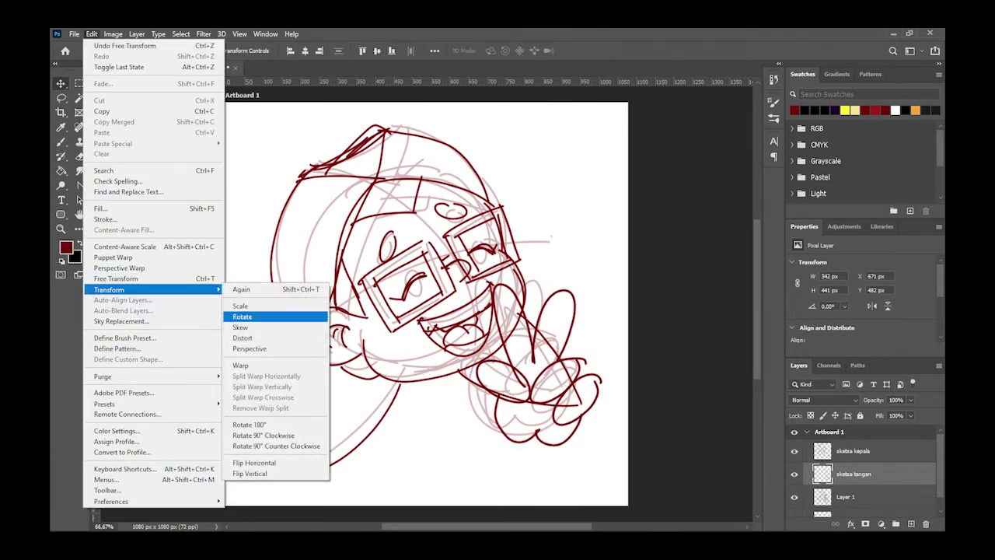
left_click(249, 315)
left_click_drag(606, 458, 593, 373)
left_click_drag(573, 319, 581, 328)
key("Return")
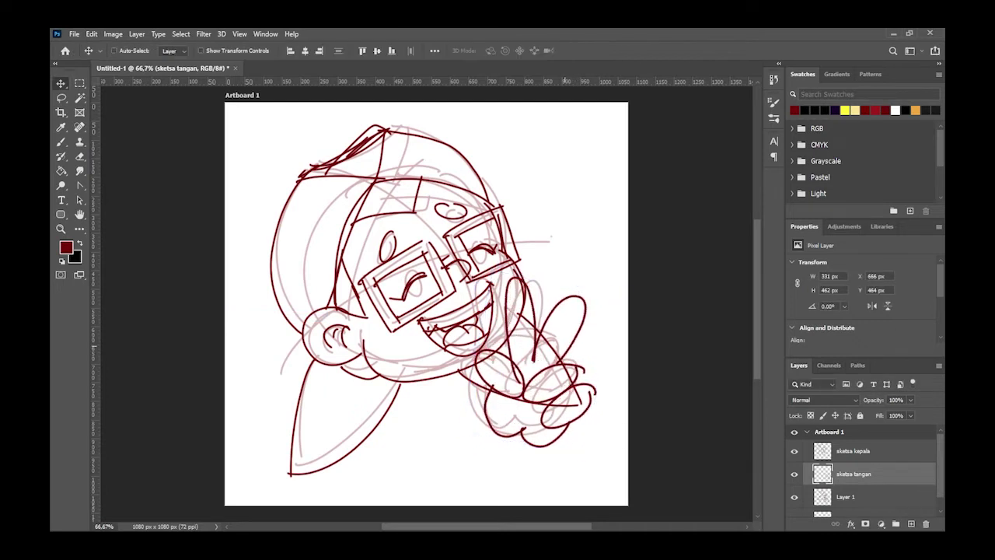
Shift the sketsa kepala head sketch left and down and hide the pale rough sketch
left_click(852, 451)
left_click_drag(404, 272, 387, 277)
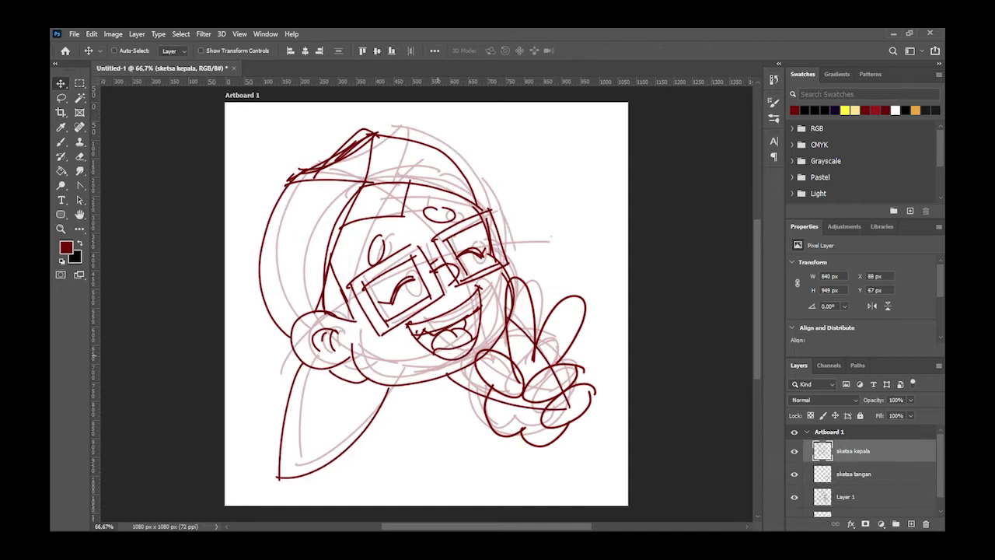
left_click(794, 495)
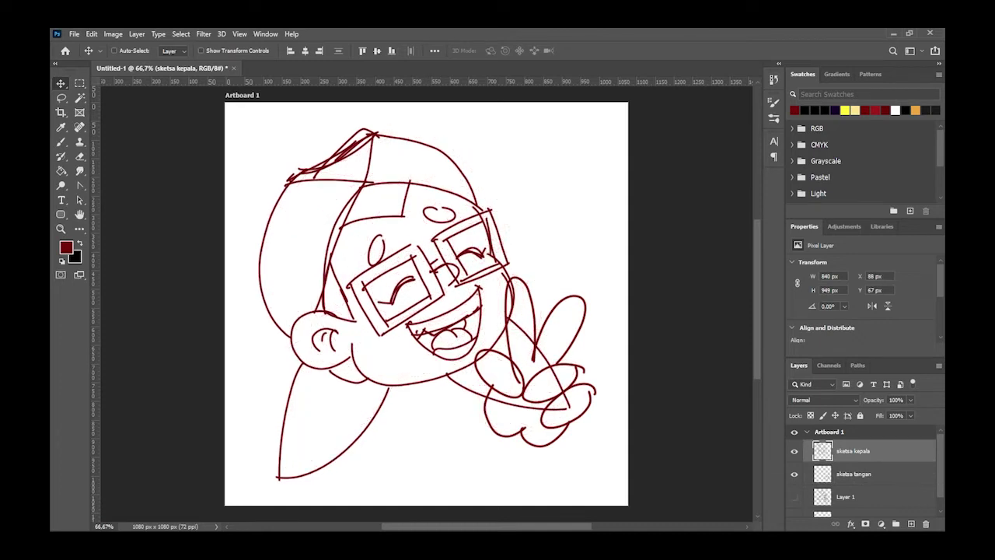
Brush the neck and shoulder outline and the forearm below the peace-sign hand
key("b")
mouse_move(309, 364)
left_mouse_down()
mouse_move(268, 481)
mouse_move(366, 423)
left_mouse_up()
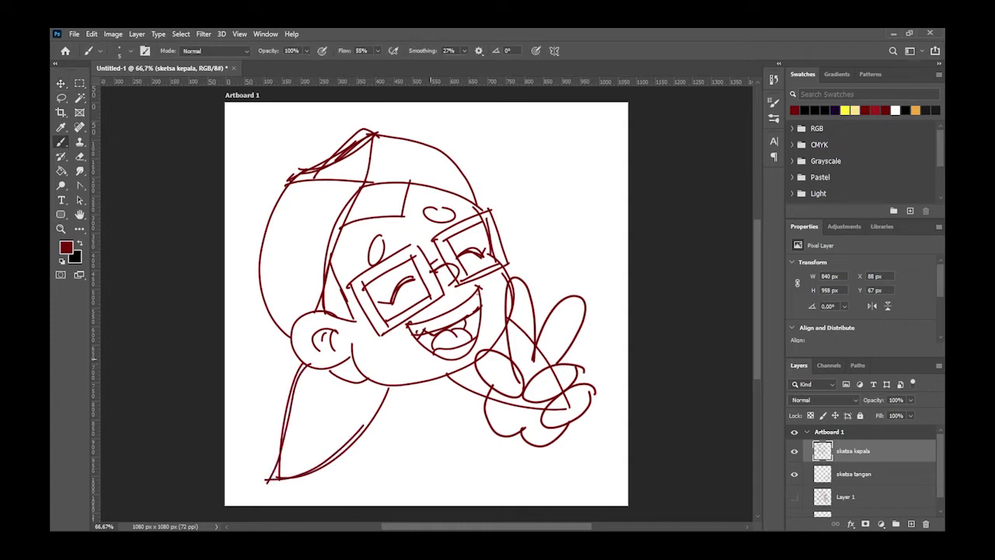
left_click_drag(512, 319, 535, 453)
left_click_drag(450, 370, 528, 465)
Move the hand sketch up and slightly right beside the face
left_click(853, 473)
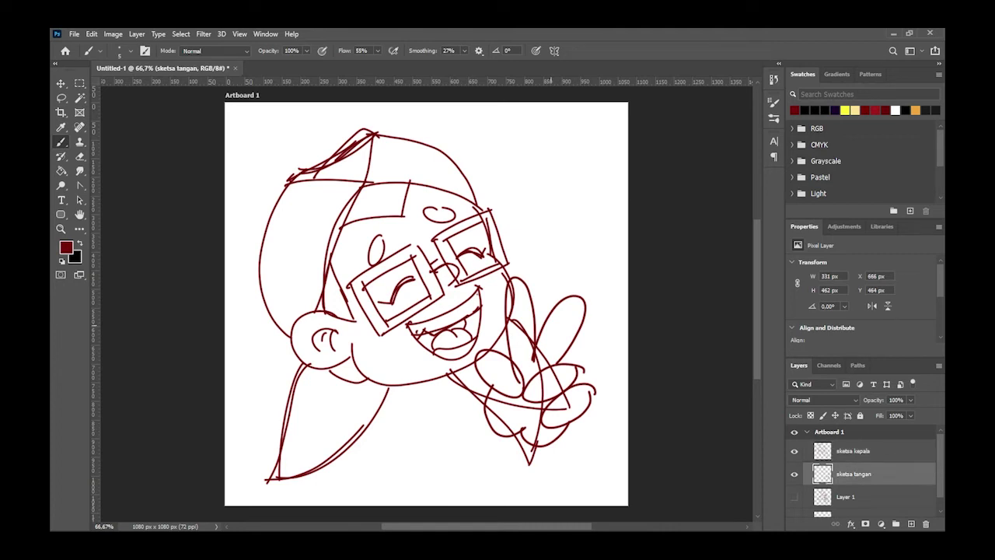
key("v")
left_click_drag(551, 329, 558, 311)
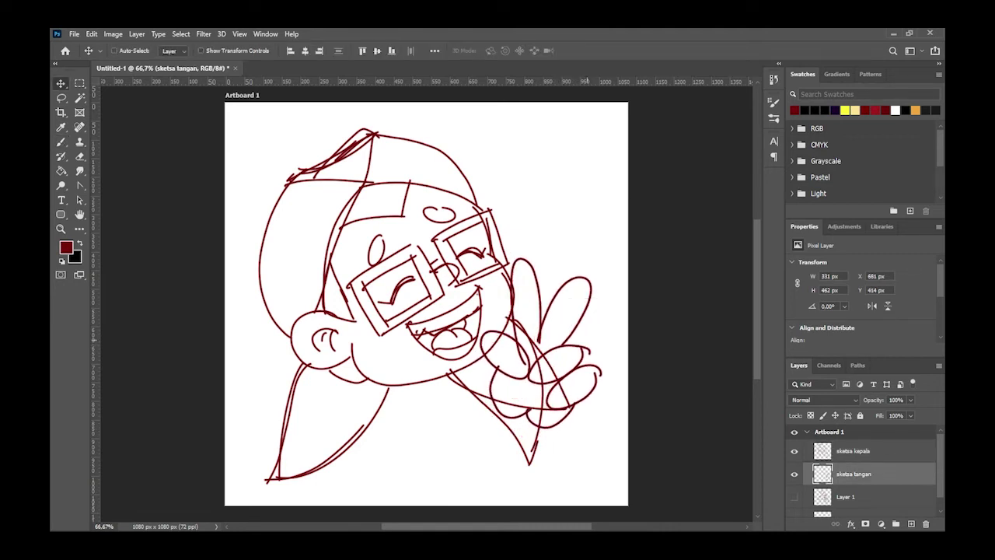
Add a new empty layer, fade sketsa kepala to 55% opacity, and bring up the Open dialog
key("ctrl+shift+alt+n")
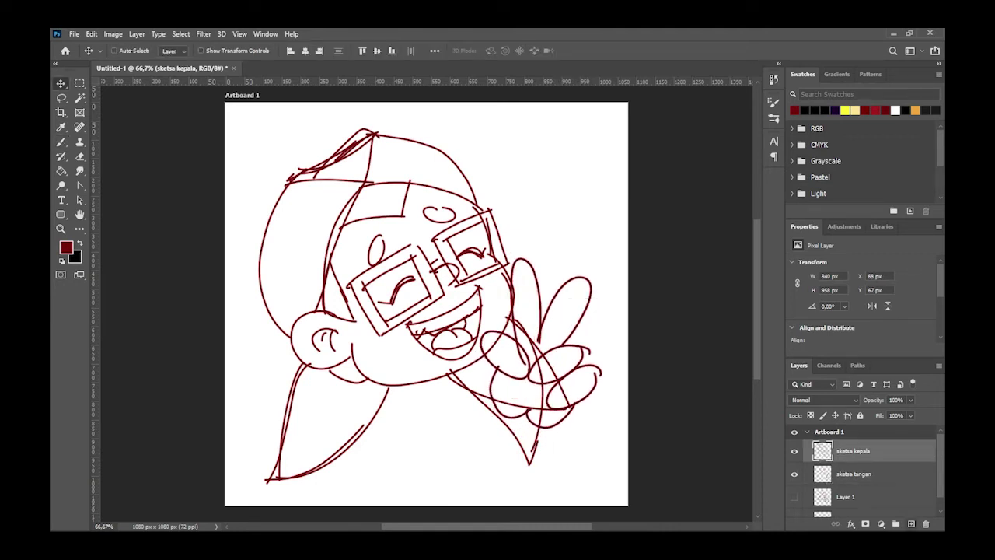
left_click(853, 473)
left_click(910, 399)
left_click_drag(910, 413, 888, 413)
key("alt+f")
key("Down")
Open MB_nimas_001.png from the tahuaci_project/TAACI_001/char_sheet01 folder
key("Return")
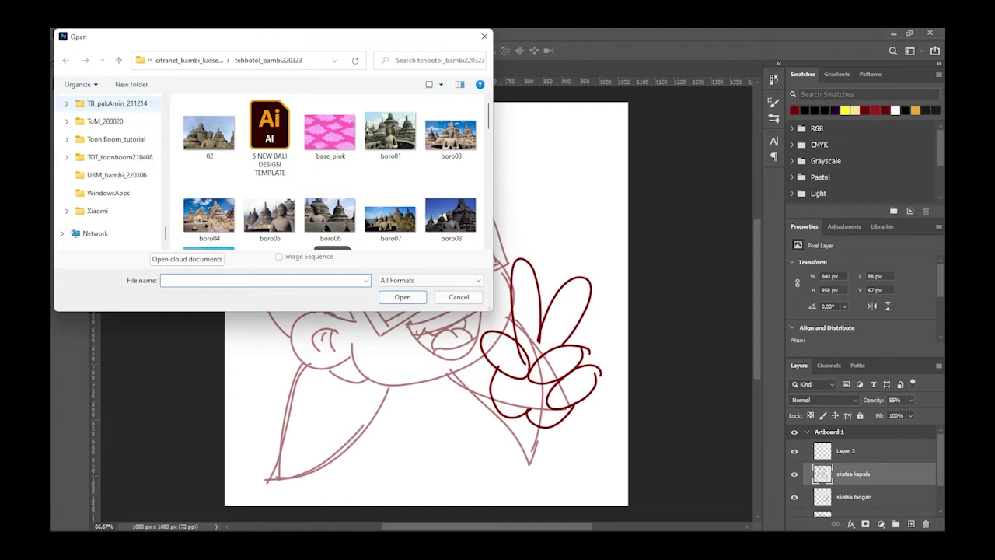
scroll(113, 156, "up", 2)
left_click(67, 139)
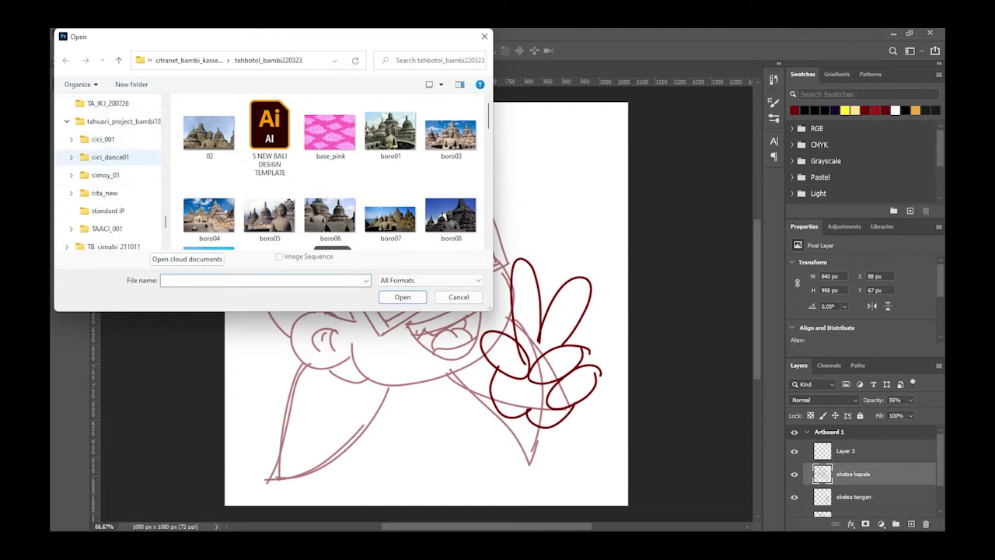
left_click(71, 228)
left_click(75, 174)
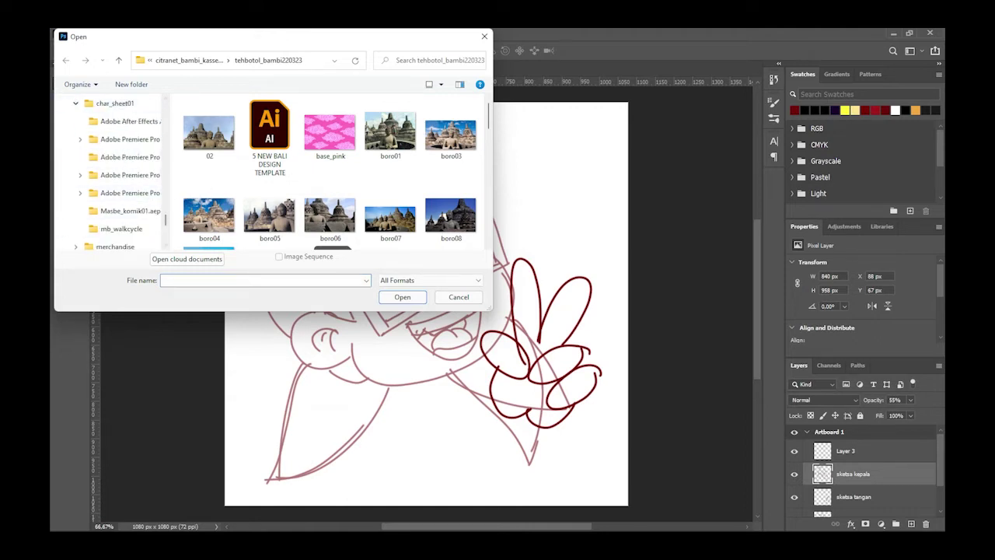
left_click(114, 103)
scroll(330, 171, "down", 5)
scroll(330, 172, "down", 5)
scroll(330, 172, "down", 5)
scroll(330, 171, "down", 3)
scroll(331, 171, "down", 5)
scroll(331, 172, "down", 5)
scroll(330, 172, "down", 5)
scroll(330, 172, "down", 5)
scroll(331, 172, "down", 5)
scroll(330, 172, "down", 5)
scroll(330, 172, "down", 5)
scroll(331, 172, "down", 5)
scroll(330, 172, "down", 5)
scroll(330, 172, "down", 3)
scroll(330, 172, "down", 3)
scroll(379, 101, "up", 5)
scroll(380, 101, "up", 5)
scroll(380, 101, "up", 5)
scroll(396, 171, "up", 2)
scroll(396, 171, "up", 2)
scroll(396, 171, "up", 2)
scroll(396, 171, "up", 2)
scroll(392, 171, "up", 2)
scroll(393, 171, "up", 2)
scroll(393, 171, "up", 2)
scroll(392, 171, "up", 2)
scroll(392, 171, "up", 2)
scroll(393, 170, "down", 2)
scroll(393, 171, "down", 1)
left_click(209, 147)
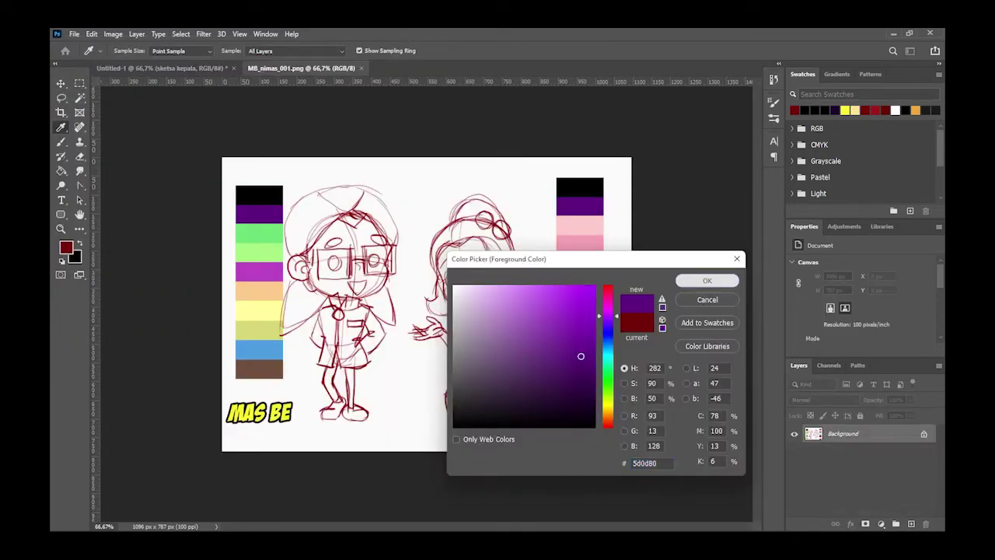
Sample the sheet's purple and black as the foreground and background colours
key("x")
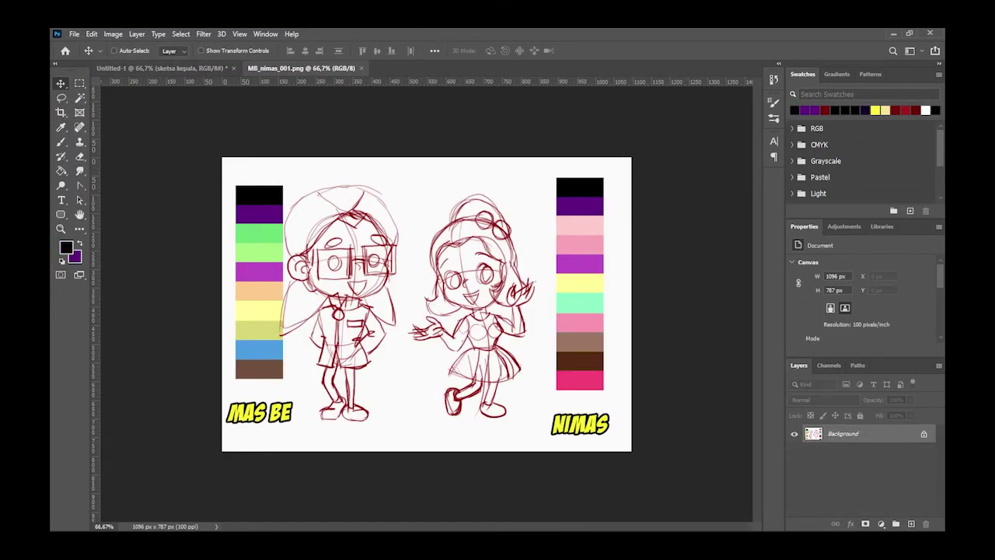
key("i")
left_click(66, 247)
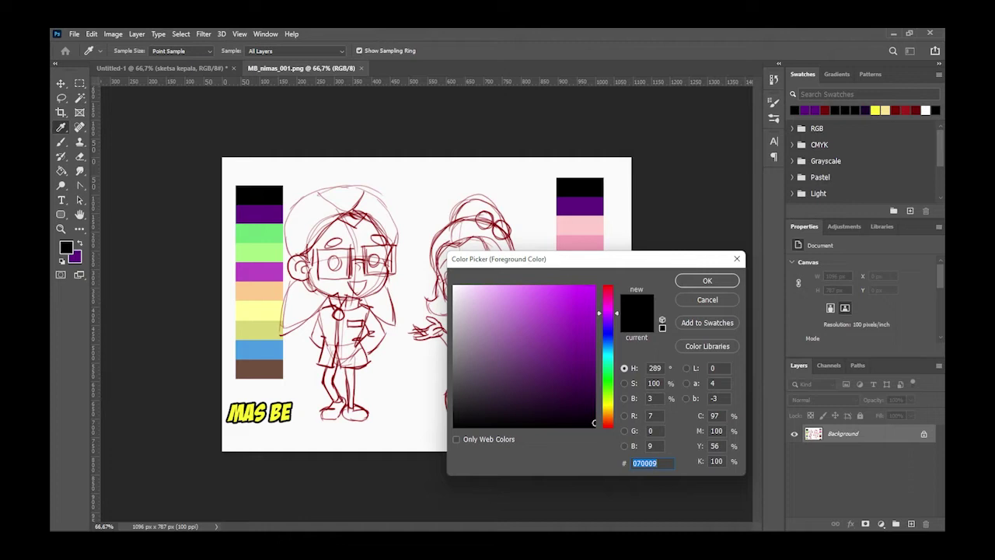
Back in Untitled-1, rename Layer 3 to outline_kepala
key("ctrl+Tab")
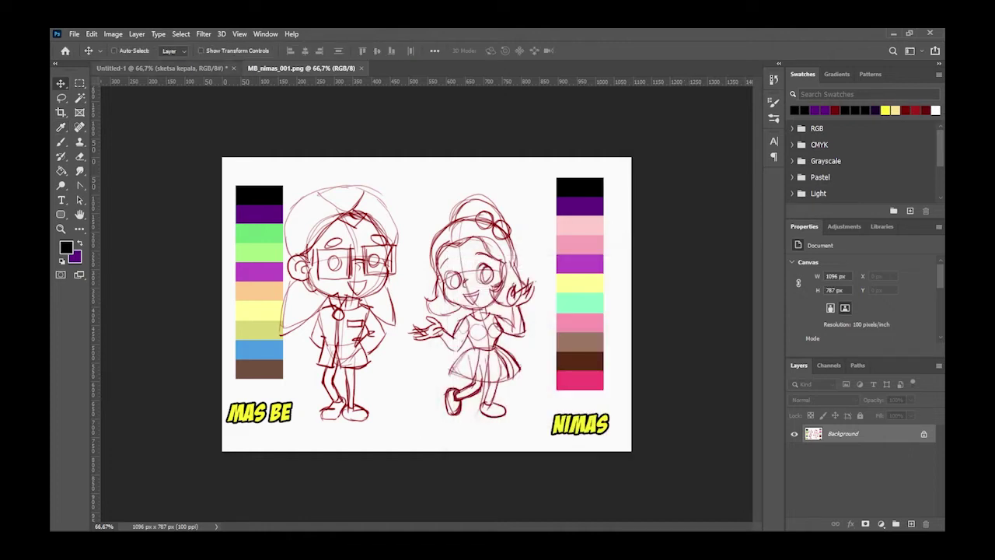
double_click(846, 450)
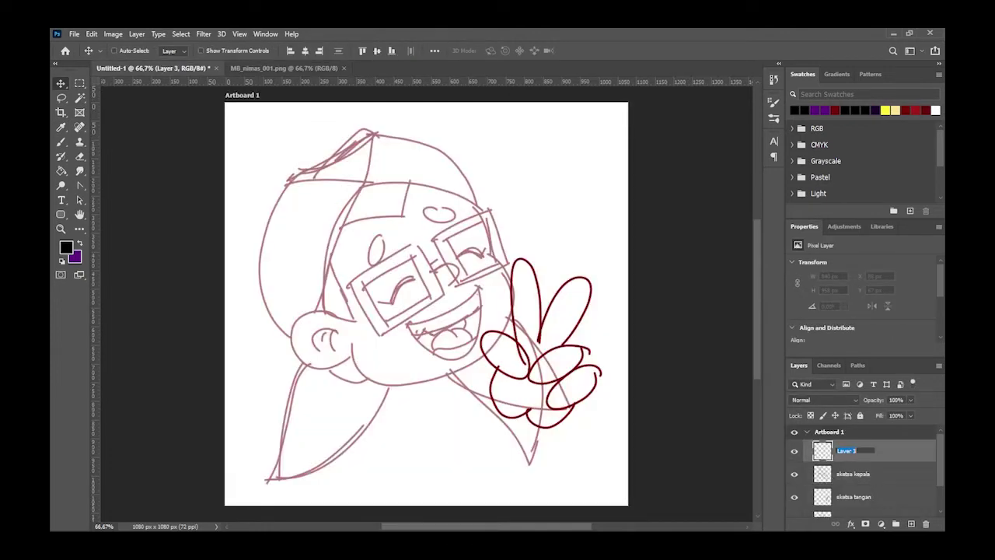
type("outline_kepal")
type("al")
key("Return")
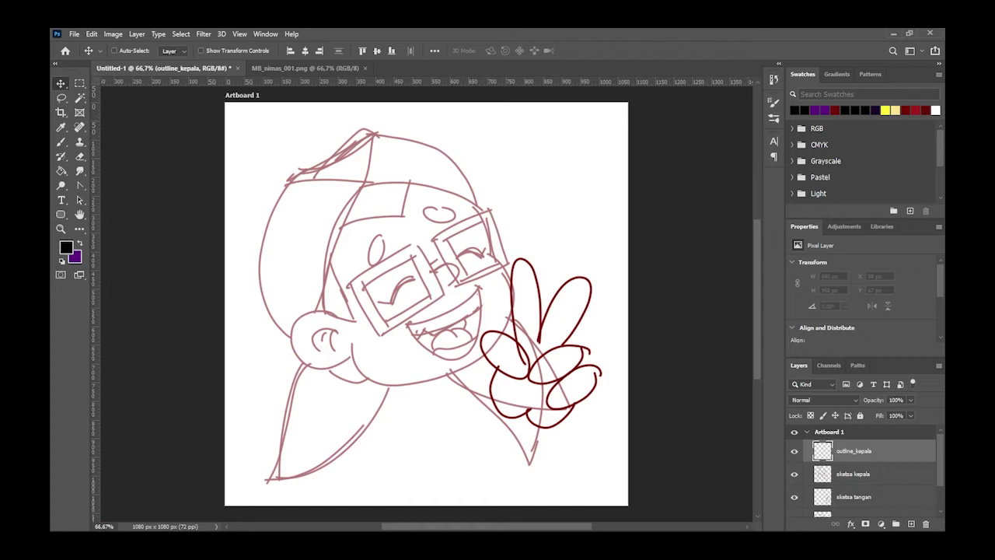
Zoom in and ink the left glasses frame and bridge with the purple brush
key("x")
key("b")
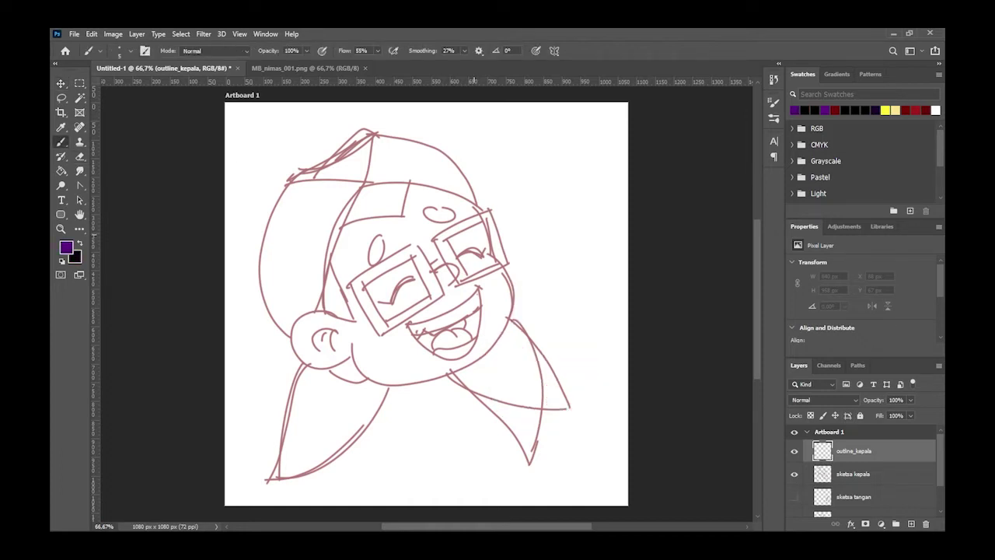
key("z")
left_click_drag(501, 267, 544, 266)
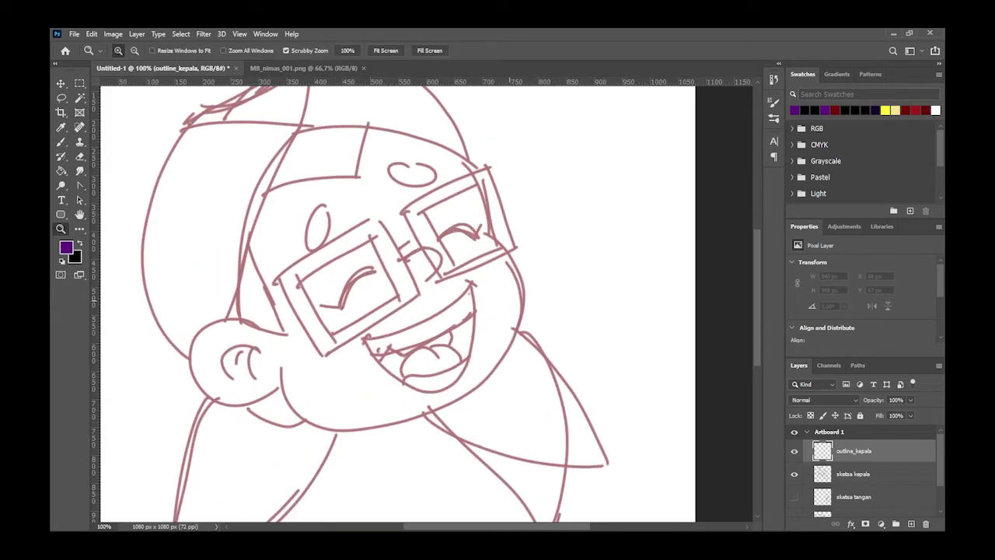
scroll(426, 303, "left", 5)
key("b")
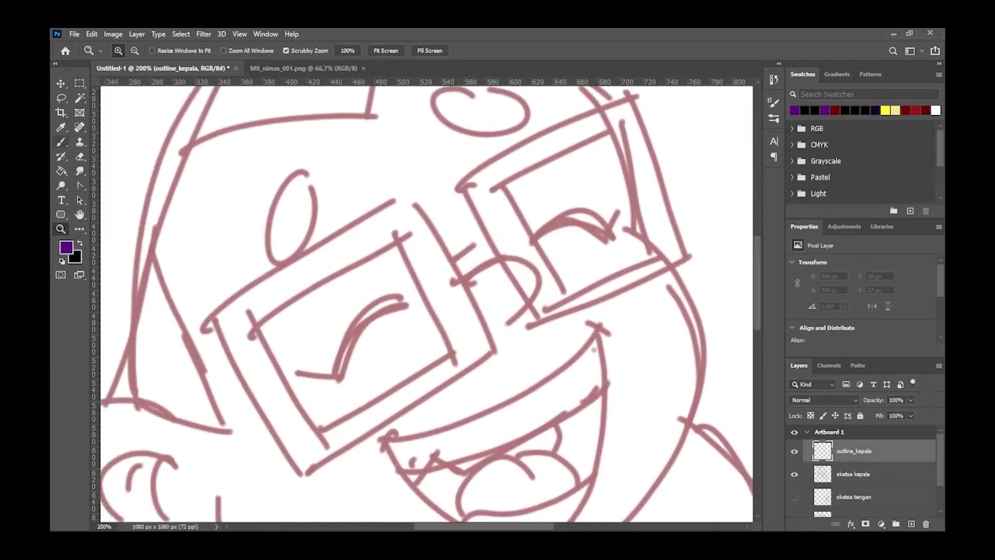
left_click_drag(467, 283, 510, 318)
mouse_move(241, 331)
left_mouse_down()
mouse_move(396, 227)
mouse_move(455, 354)
mouse_move(268, 369)
mouse_move(333, 437)
left_mouse_up()
mouse_move(202, 324)
left_mouse_down()
mouse_move(334, 465)
mouse_move(486, 354)
left_mouse_up()
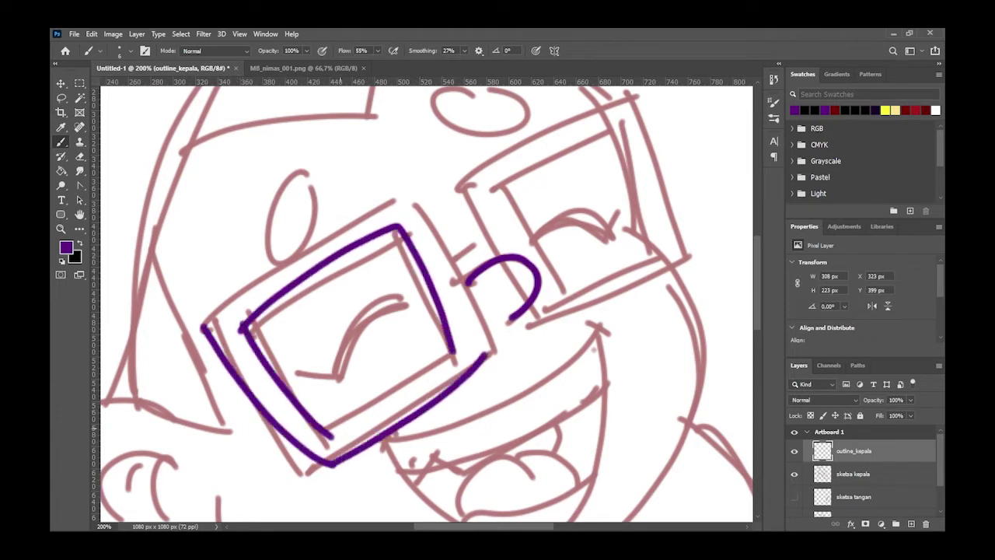
left_click_drag(328, 435, 455, 355)
mouse_move(201, 329)
left_mouse_down()
mouse_move(416, 199)
mouse_move(459, 274)
mouse_move(485, 354)
left_mouse_up()
left_click_drag(452, 262, 488, 240)
left_click_drag(457, 169, 552, 328)
Ink the right glasses frame in purple, redoing the inner frame stroke
scroll(544, 326, "up", 2)
mouse_move(460, 243)
left_mouse_down()
mouse_move(638, 150)
mouse_move(684, 315)
left_mouse_up()
left_click_drag(544, 387, 685, 319)
mouse_move(487, 241)
left_mouse_down()
mouse_move(553, 366)
mouse_move(663, 306)
mouse_move(507, 229)
mouse_move(623, 177)
mouse_move(651, 311)
left_mouse_up()
key("ctrl+z")
left_click_drag(623, 179, 658, 308)
Ink the left eyebrow, forehead oval and mouth outline in purple
left_click_drag(309, 225, 319, 229)
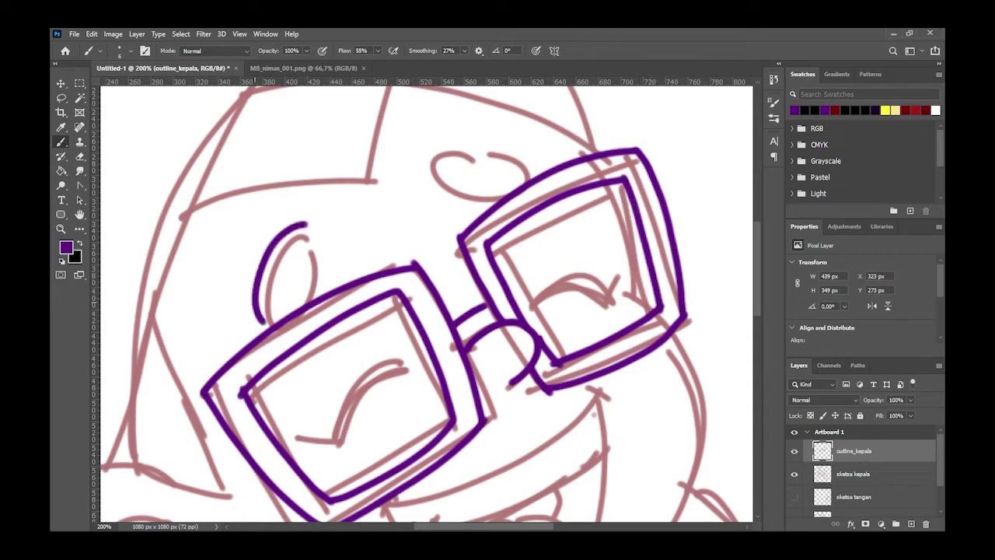
left_click_drag(509, 146, 527, 160)
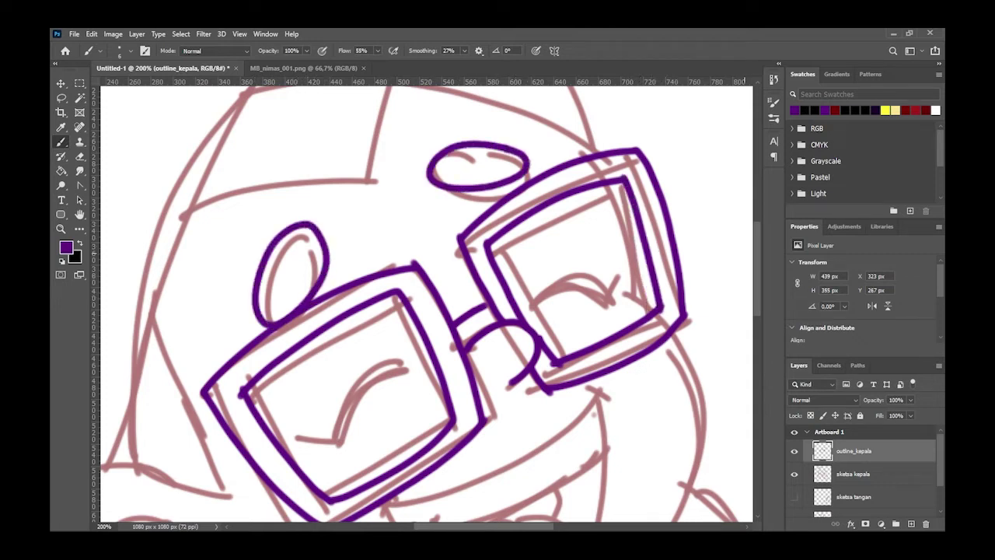
scroll(426, 303, "down", 4)
mouse_move(385, 380)
left_mouse_down()
mouse_move(598, 264)
mouse_move(393, 404)
mouse_move(608, 365)
mouse_move(597, 266)
mouse_move(382, 396)
left_mouse_up()
Ink both closed eyes in black
key("x")
mouse_move(414, 235)
left_mouse_down()
mouse_move(392, 242)
mouse_move(348, 334)
mouse_move(345, 294)
mouse_move(317, 336)
mouse_move(352, 339)
left_mouse_up()
mouse_move(526, 176)
left_mouse_down()
mouse_move(620, 170)
mouse_move(590, 153)
mouse_move(631, 144)
left_mouse_up()
In purple, ink the right eyebrow, upper teeth and tongue, then zoom out to 100%
key("x")
left_click_drag(338, 241, 319, 289)
left_click_drag(549, 130, 590, 134)
mouse_move(398, 411)
left_mouse_down()
mouse_move(447, 402)
mouse_move(600, 319)
left_mouse_up()
left_click_drag(458, 469, 595, 390)
mouse_move(463, 466)
left_mouse_down()
mouse_move(469, 416)
mouse_move(563, 389)
left_mouse_up()
scroll(426, 303, "down", 3)
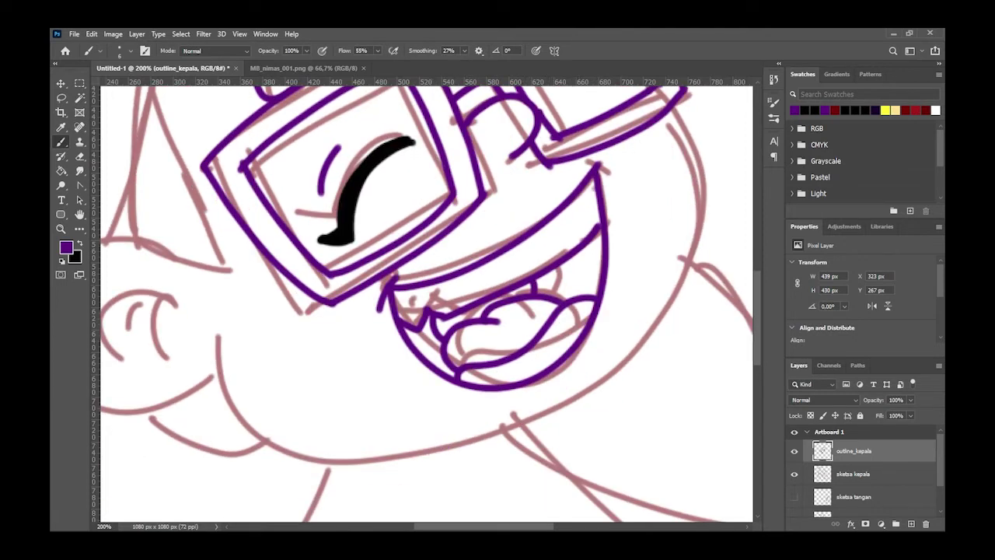
key("z")
key("ctrl+minus")
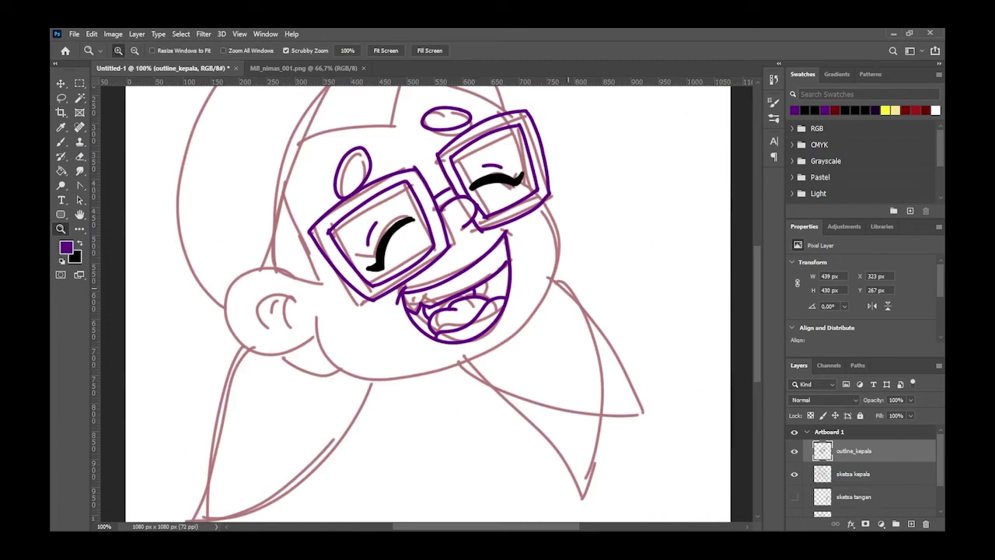
Ink the ear, cheek, jaw and side of the face in purple
key("b")
mouse_move(290, 273)
left_mouse_down()
mouse_move(257, 356)
mouse_move(317, 337)
left_mouse_up()
mouse_move(294, 299)
left_mouse_down()
mouse_move(248, 325)
mouse_move(293, 334)
mouse_move(269, 317)
mouse_move(474, 359)
mouse_move(561, 211)
left_mouse_up()
left_click_drag(457, 351, 480, 345)
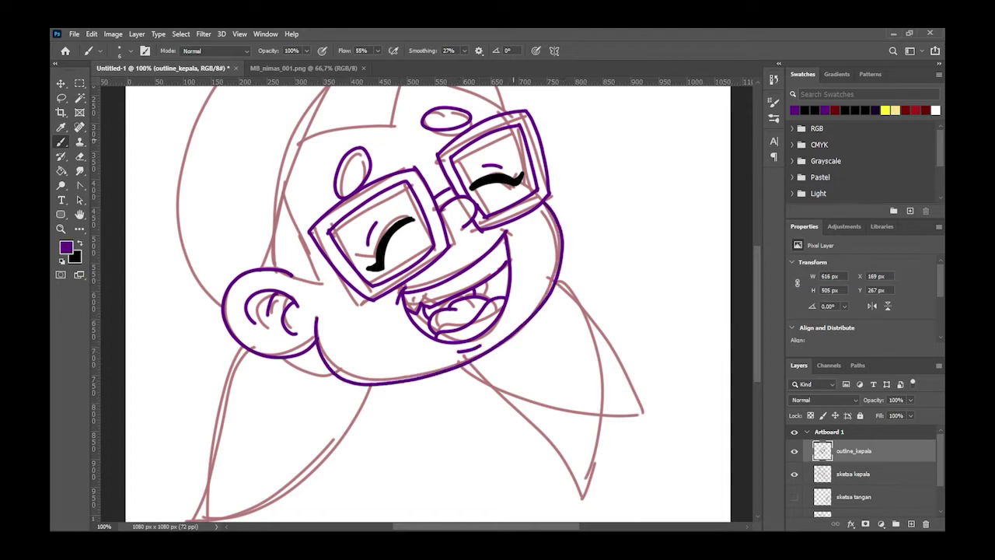
scroll(517, 311, "up", 3)
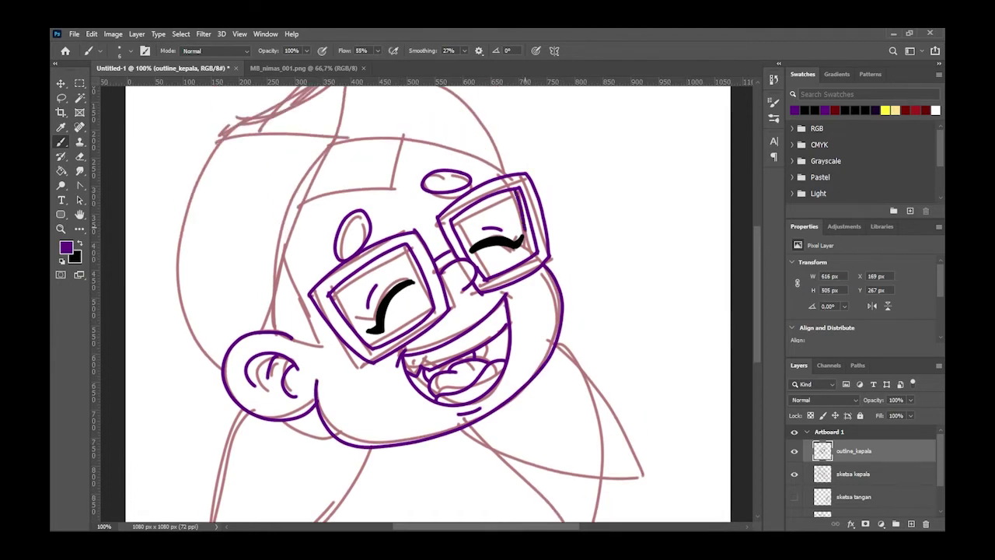
scroll(425, 304, "up", 2)
left_click_drag(314, 365, 286, 280)
mouse_move(264, 359)
left_mouse_down()
mouse_move(341, 170)
mouse_move(423, 171)
mouse_move(497, 204)
left_mouse_up()
Ink the bangs, left side and crown of the head in purple
mouse_move(305, 227)
left_mouse_down()
mouse_move(382, 231)
mouse_move(404, 189)
left_mouse_up()
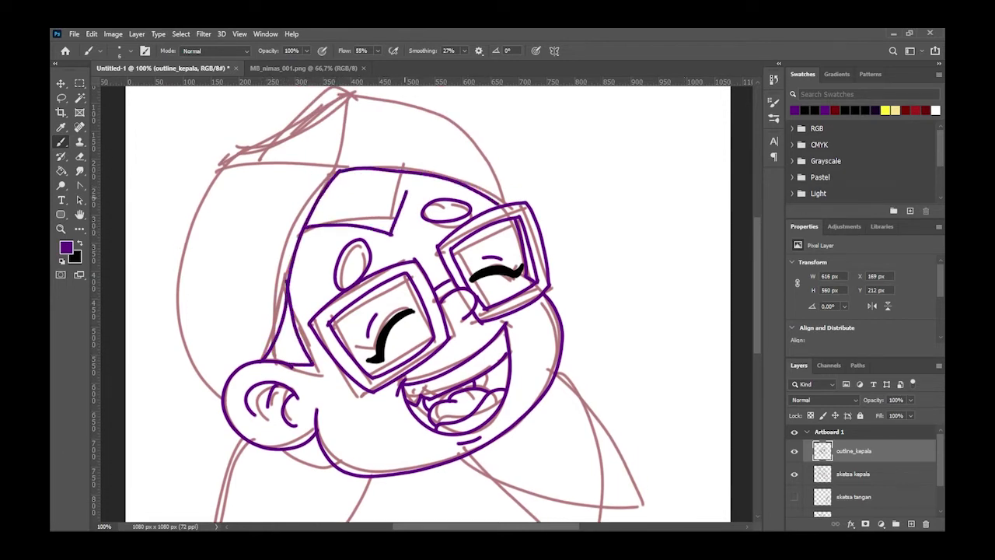
key("ctrl+z")
key("ctrl+z")
mouse_move(307, 224)
left_mouse_down()
mouse_move(389, 211)
mouse_move(398, 172)
left_mouse_up()
left_click_drag(223, 400, 216, 162)
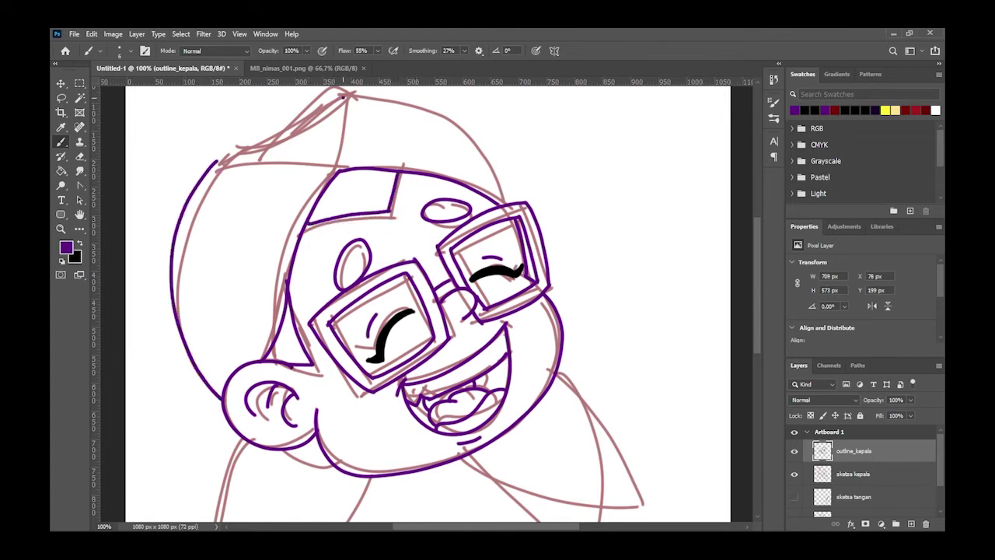
left_click_drag(342, 93, 507, 191)
scroll(428, 303, "up", 3)
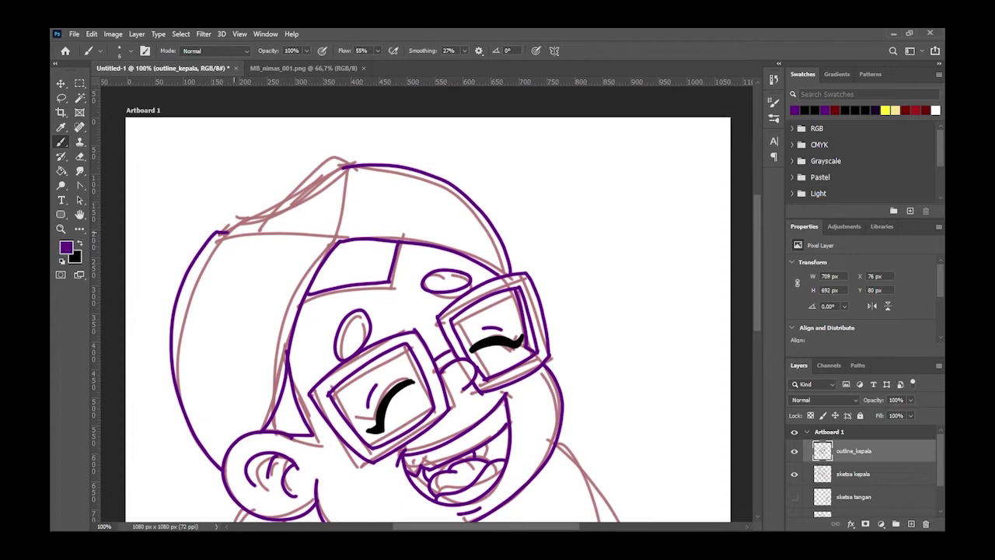
left_click_drag(227, 231, 339, 233)
key("ctrl+z")
mouse_move(217, 231)
left_mouse_down()
mouse_move(338, 238)
mouse_move(345, 192)
left_mouse_up()
left_click_drag(217, 231, 340, 168)
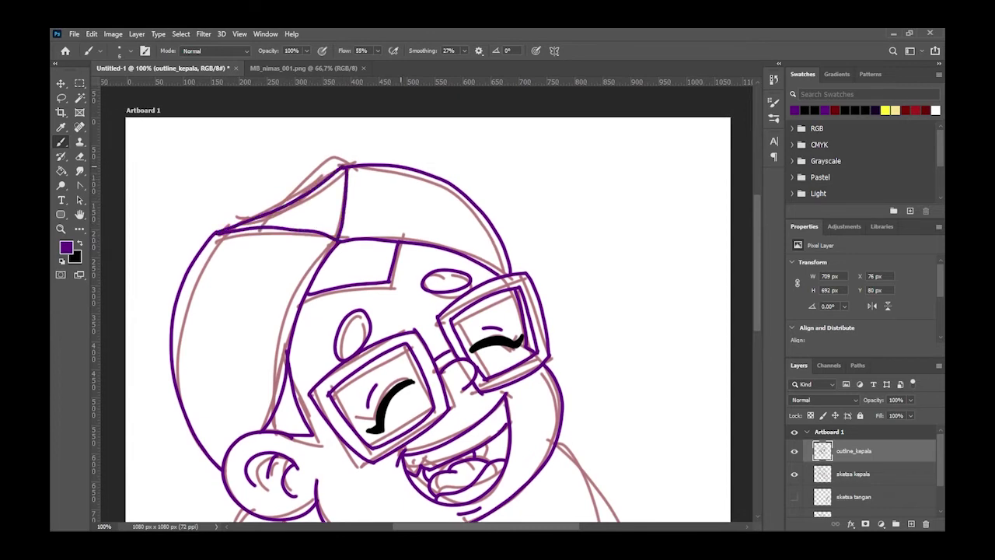
Outline the left and right long side locks of hair
scroll(427, 303, "down", 5)
scroll(428, 303, "down", 3)
mouse_move(245, 300)
left_mouse_down()
mouse_move(204, 401)
mouse_move(272, 449)
mouse_move(371, 334)
left_mouse_up()
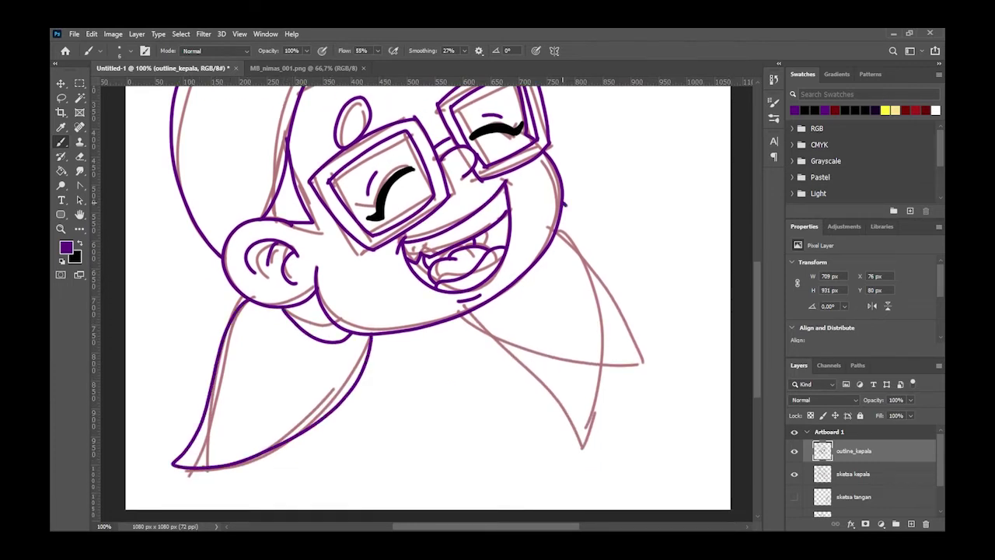
left_click_drag(563, 204, 551, 433)
left_click_drag(475, 321, 551, 433)
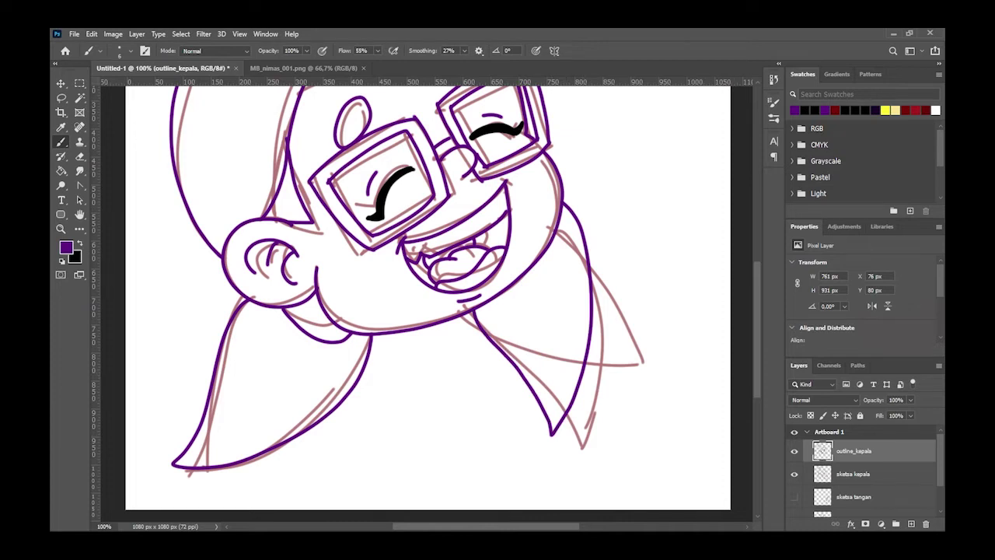
scroll(428, 303, "up", 3)
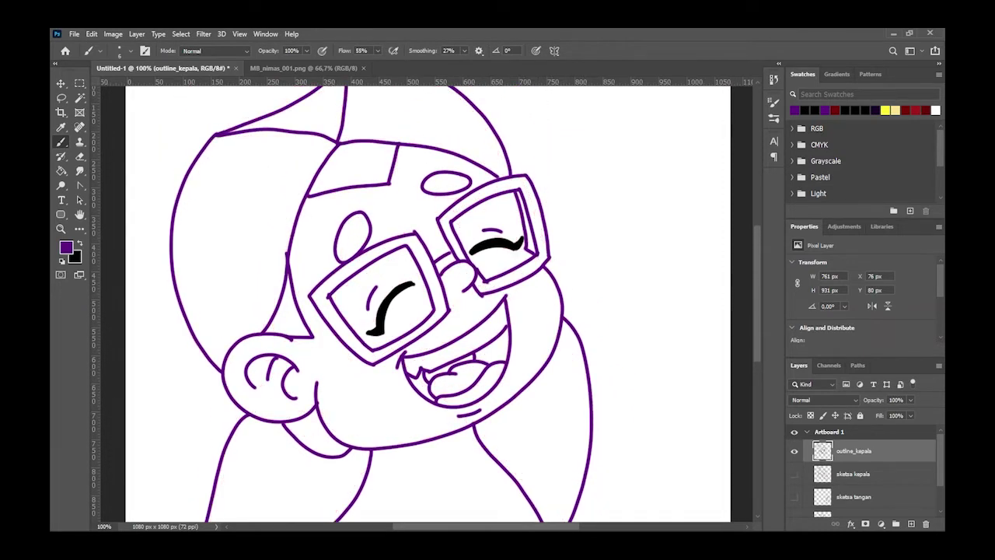
Show sketsa tangan at 61% opacity and add a new layer named outline tangan
left_click(854, 497)
left_click(910, 399)
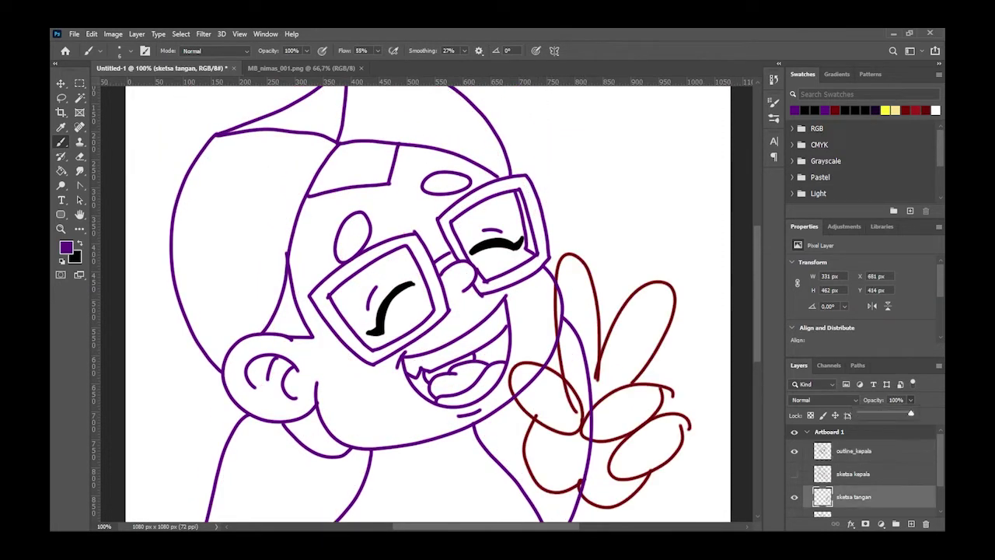
left_click_drag(914, 412, 891, 412)
left_click(910, 523)
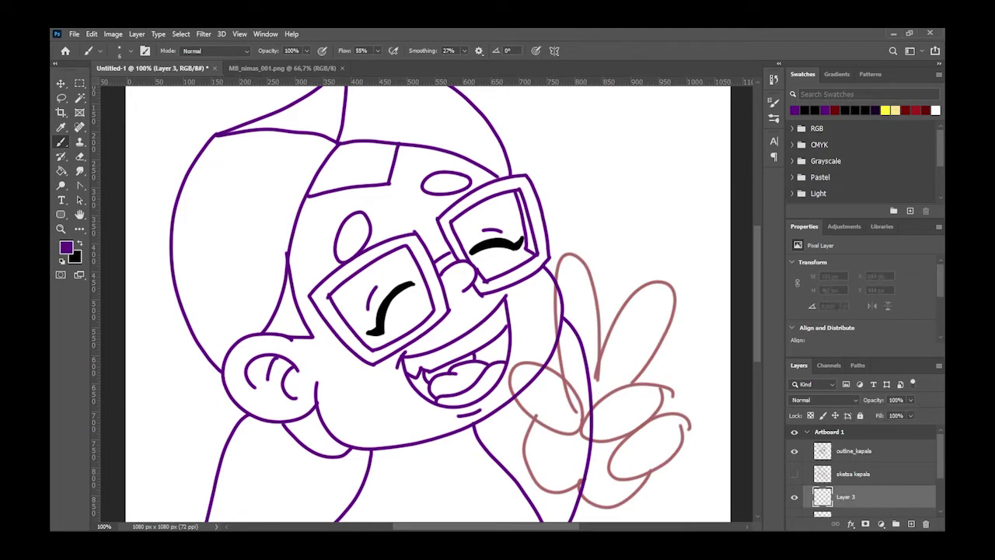
double_click(846, 496)
type("ne tanga")
key("Return")
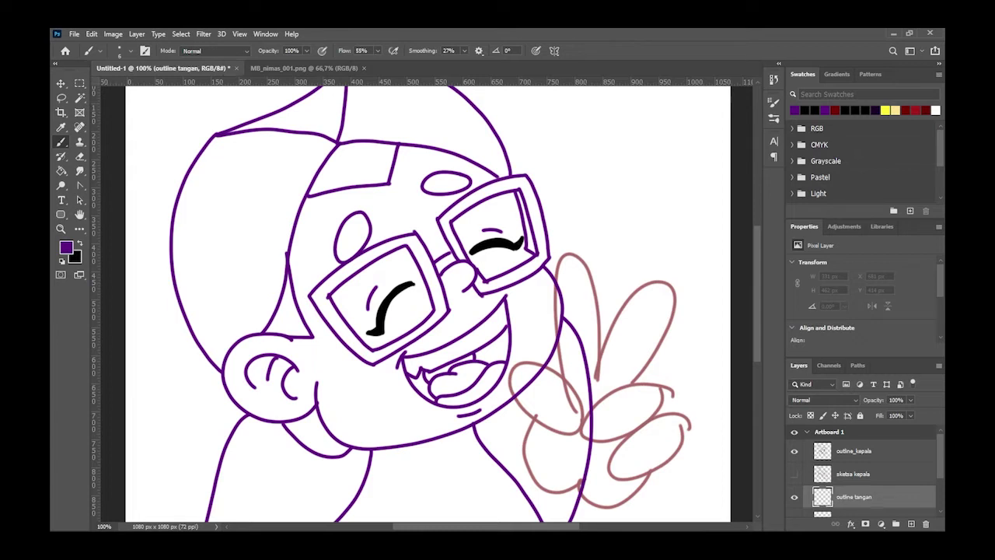
Zoom onto the hand sketch and hide the head outline layer
scroll(863, 470, "down", 2)
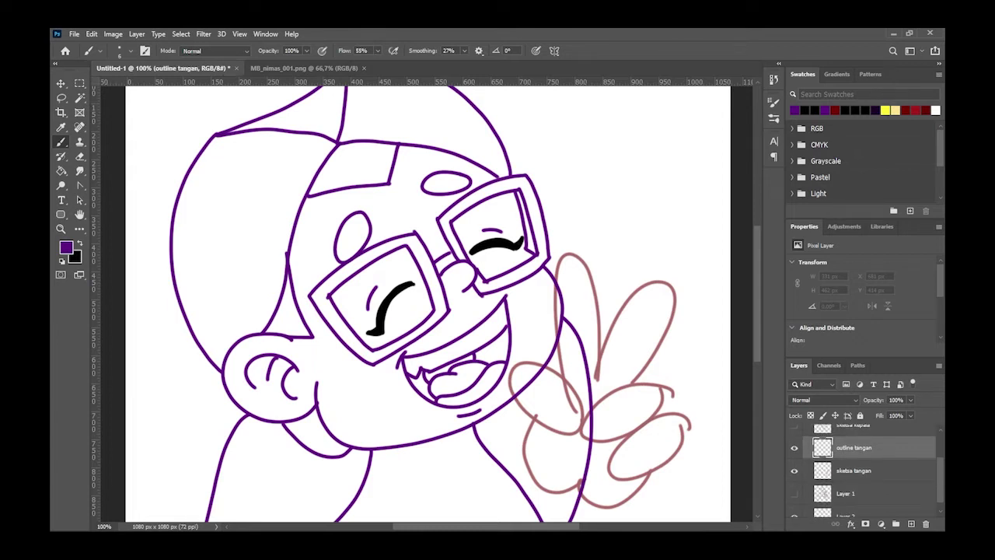
scroll(428, 303, "down", 5)
key("z")
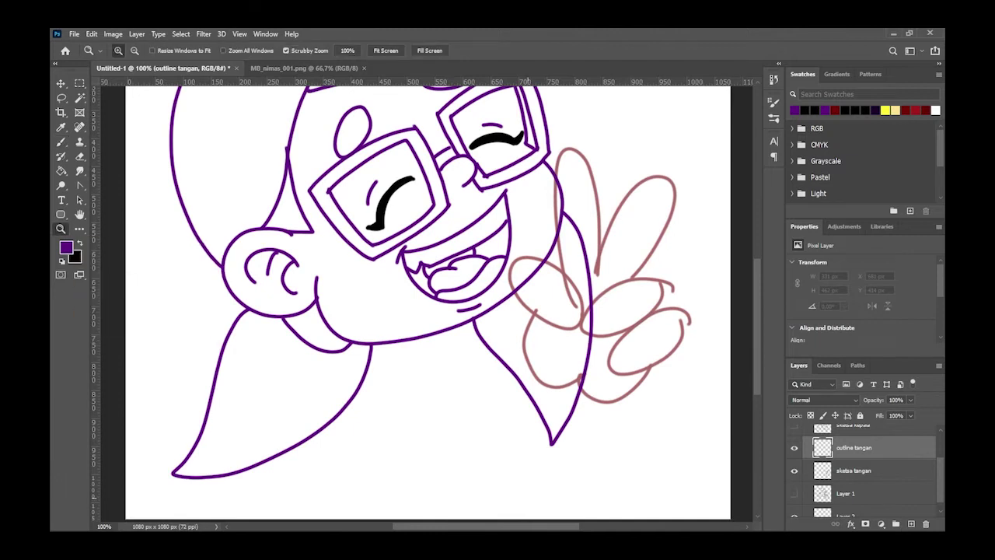
scroll(427, 304, "right", 4)
key("b")
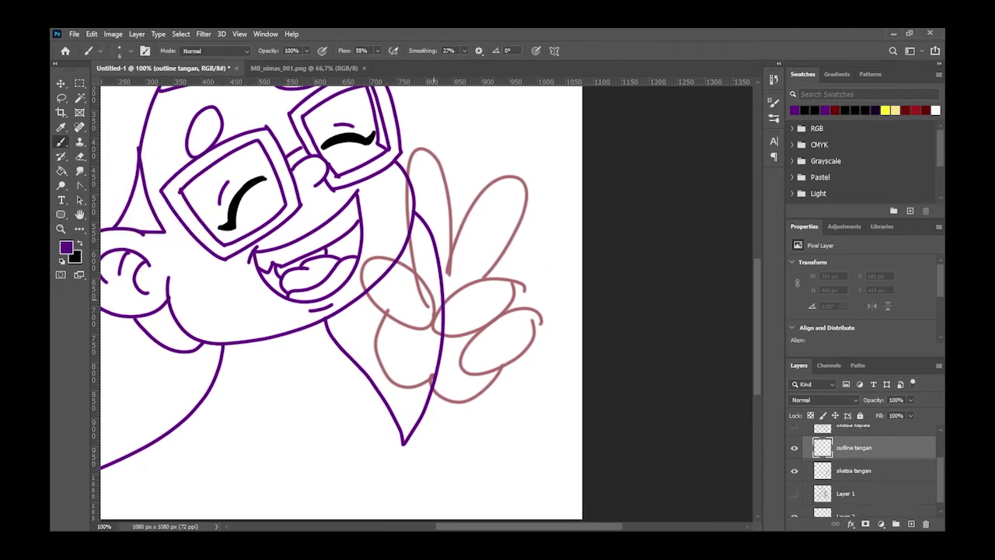
mouse_move(371, 328)
left_mouse_down()
mouse_move(440, 281)
mouse_move(406, 328)
mouse_move(389, 325)
left_mouse_up()
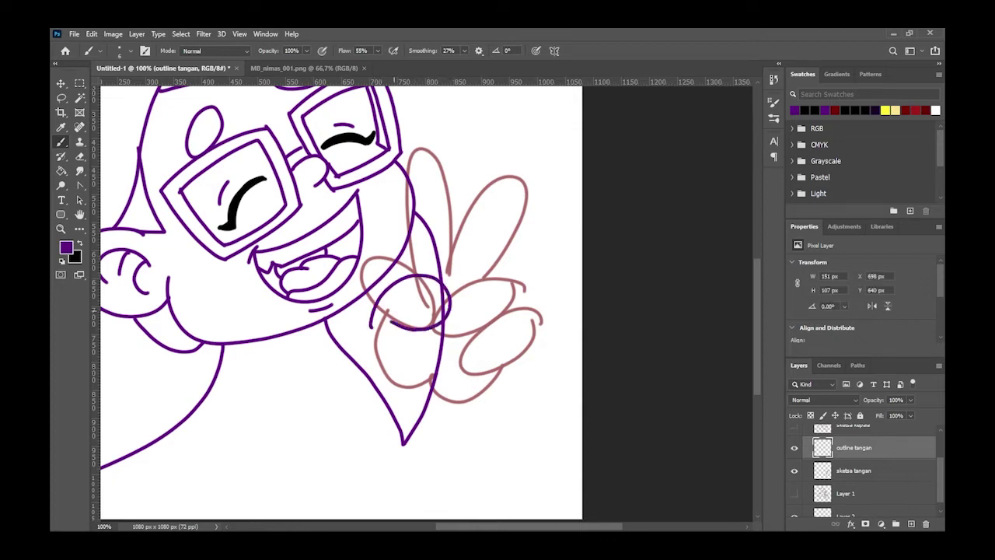
key("ctrl+z")
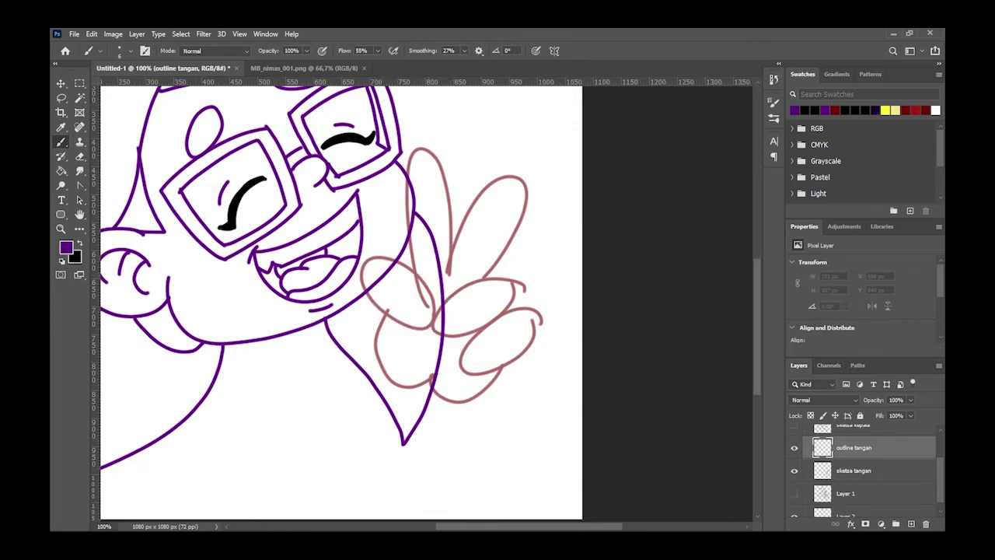
scroll(863, 470, "up", 2)
left_click(793, 447)
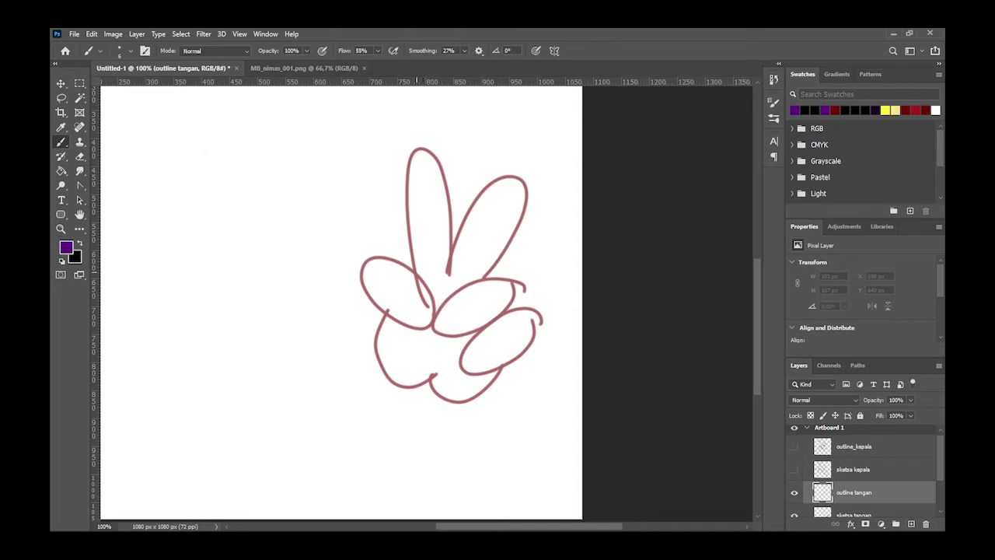
Trace the peace-sign fingers, thumb and palm in purple
mouse_move(414, 272)
left_mouse_down()
mouse_move(459, 270)
mouse_move(530, 174)
mouse_move(483, 276)
mouse_move(510, 184)
mouse_move(493, 274)
mouse_move(458, 321)
mouse_move(523, 289)
mouse_move(534, 342)
mouse_move(540, 314)
left_mouse_up()
key("ctrl+z")
mouse_move(446, 336)
left_mouse_down()
mouse_move(438, 311)
mouse_move(373, 309)
mouse_move(448, 335)
mouse_move(386, 265)
mouse_move(442, 336)
left_mouse_up()
key("ctrl+z")
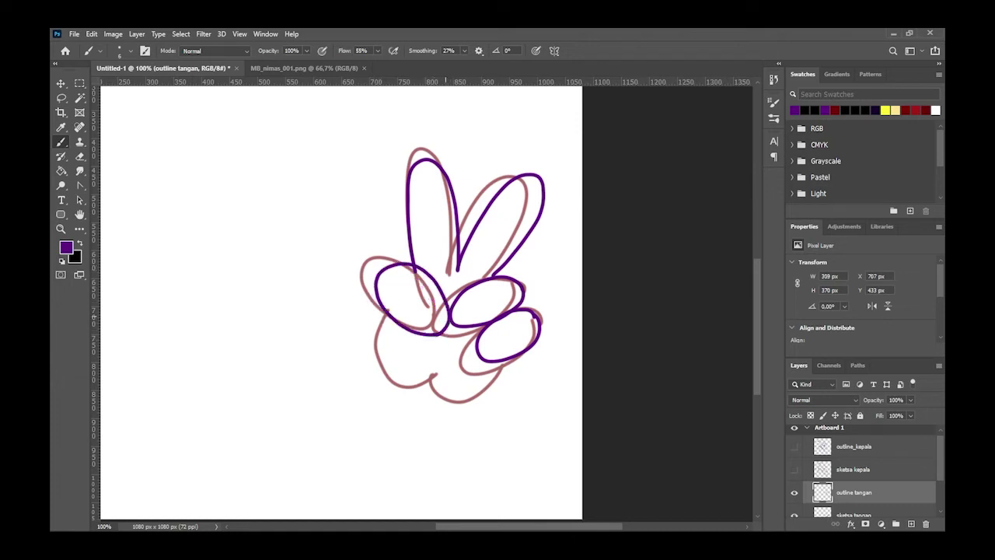
mouse_move(386, 312)
left_mouse_down()
mouse_move(437, 386)
mouse_move(502, 373)
left_mouse_up()
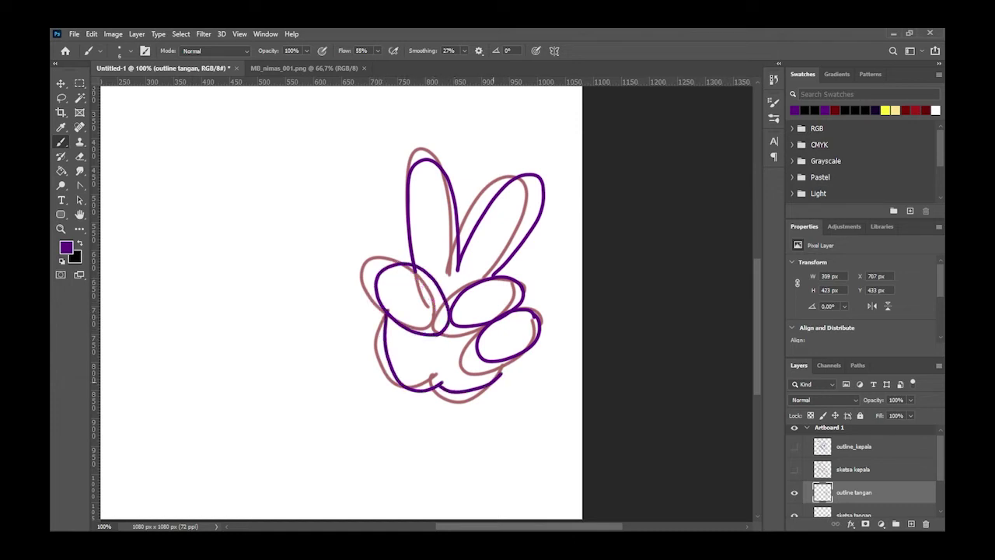
Hide the hand sketch and start File > Save
left_click(793, 515)
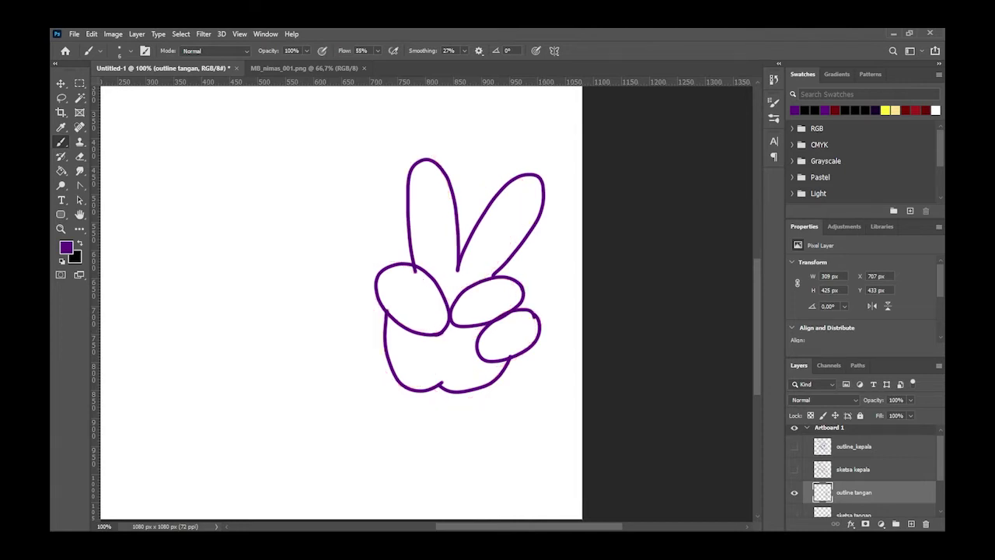
left_click(73, 33)
left_click(101, 168)
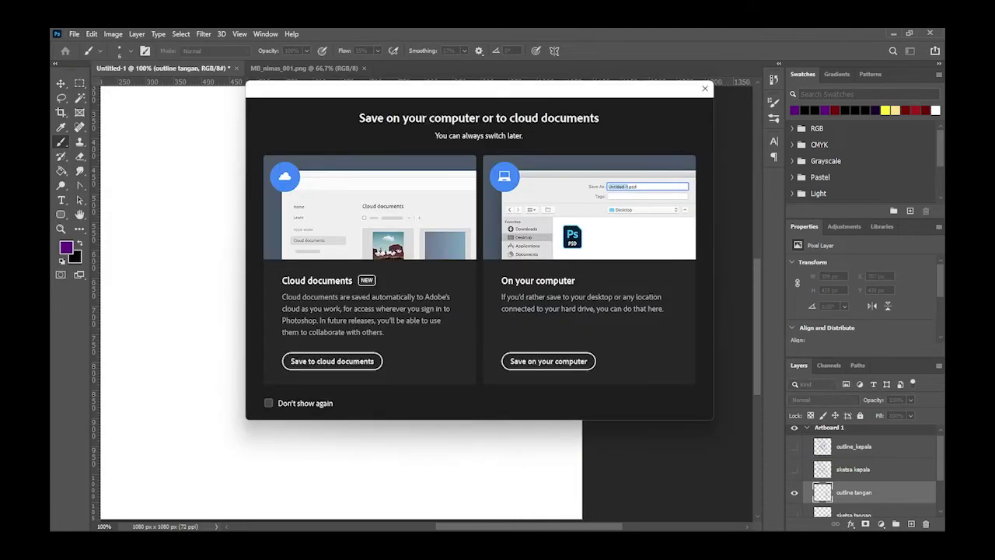
Save to the computer as sticker_masbe_00.psd, accepting Maximize Compatibility
left_click(547, 361)
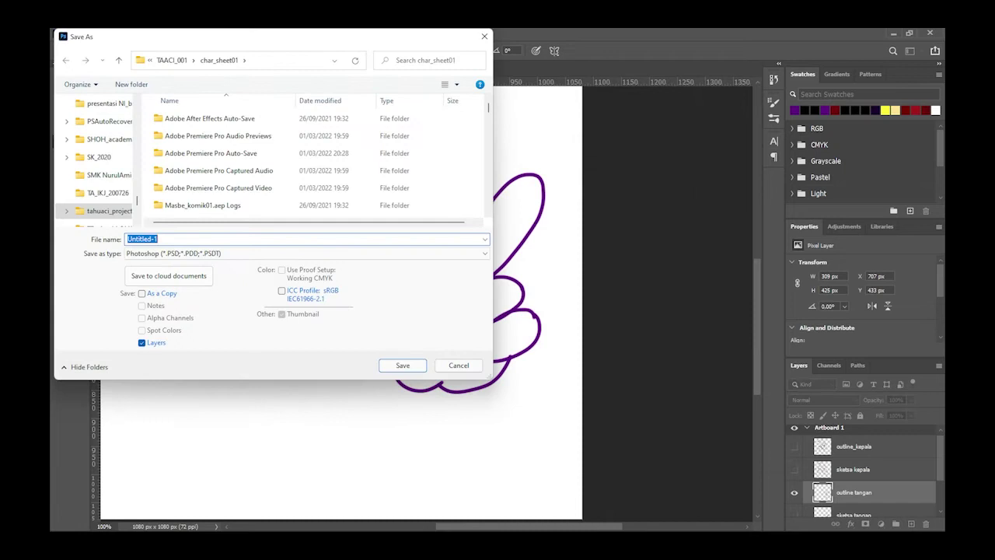
type("sticker_masbe_00")
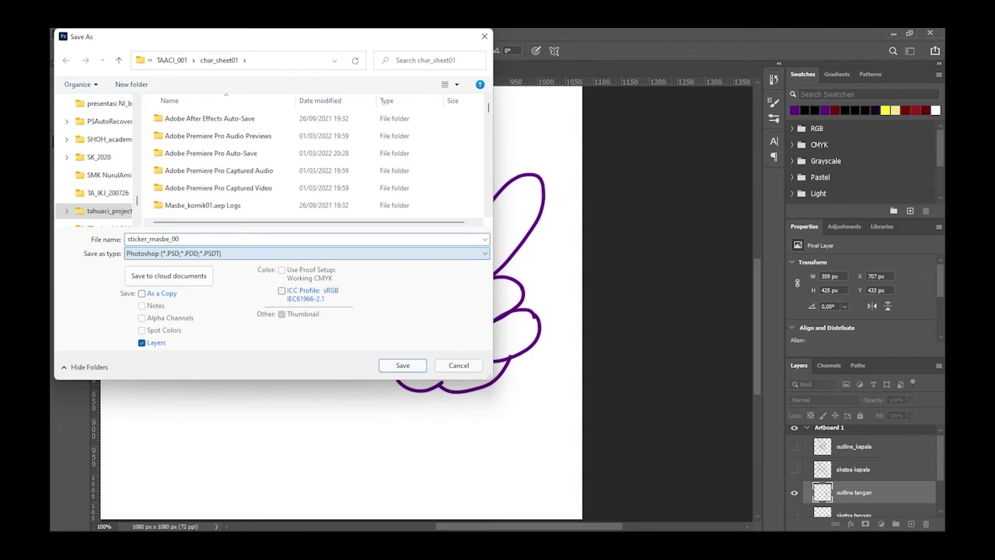
key("Return")
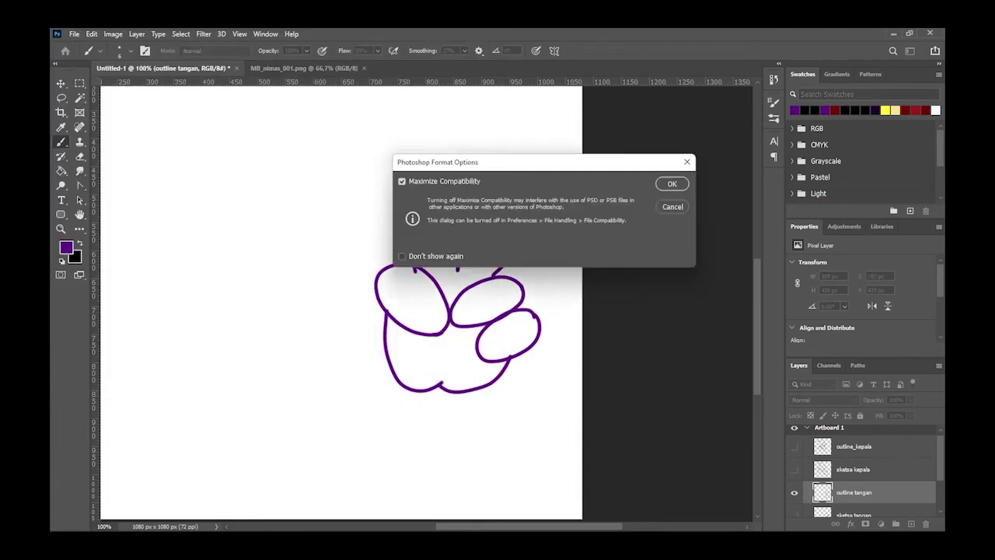
key("Return")
scroll(544, 303, "right", 3)
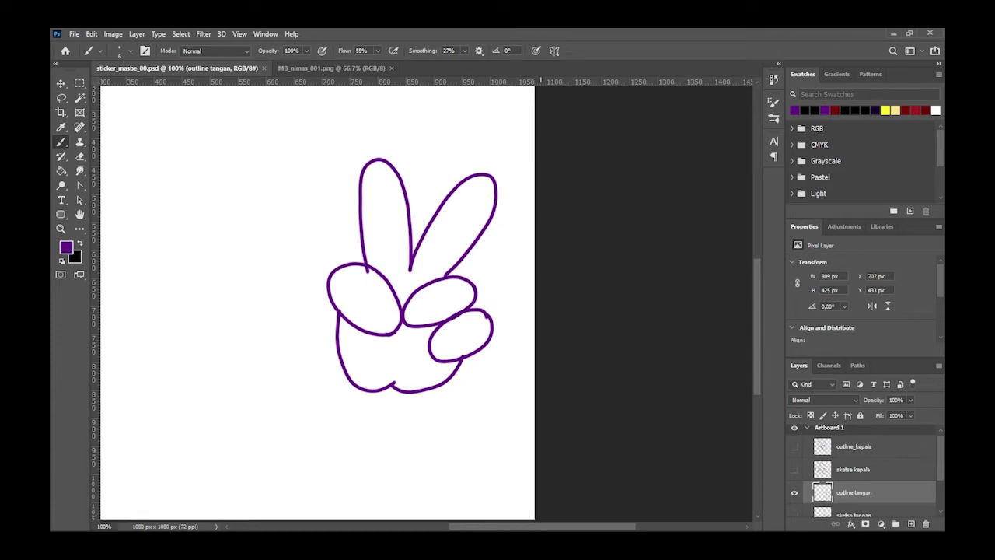
Set the foreground colour to peach #ffc890 and return to the sticker document
left_click(331, 68)
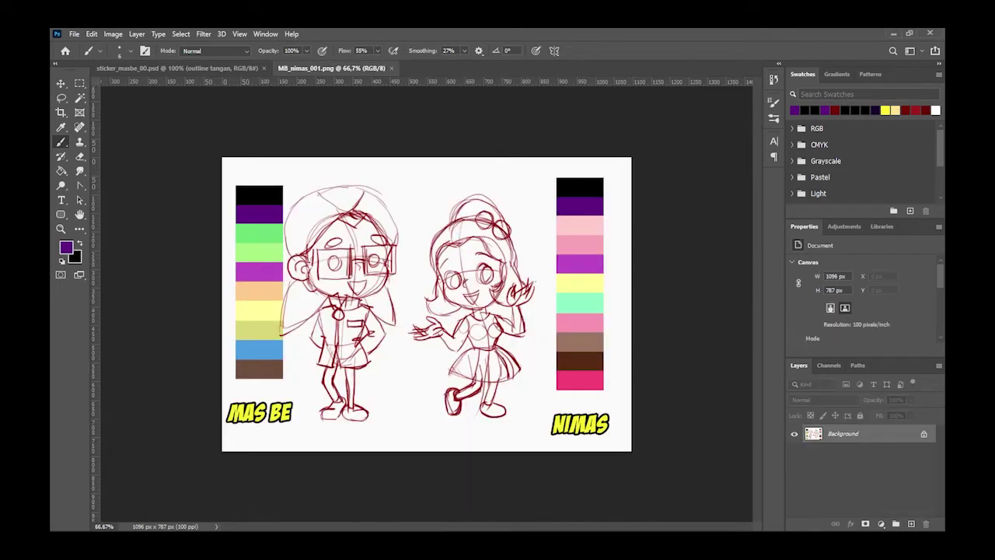
key("i")
left_click(66, 247)
type("ffc890")
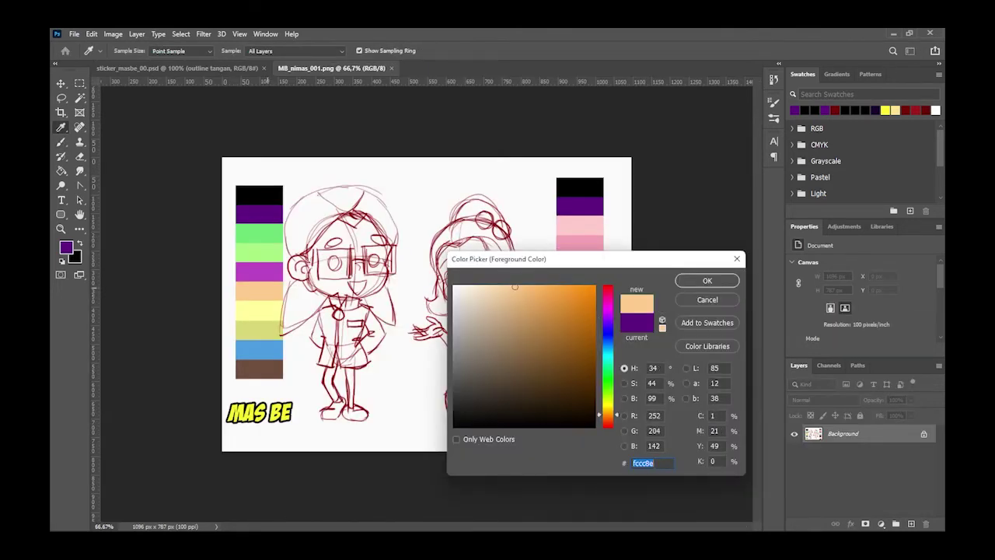
key("Return")
key("b")
key("ctrl+Tab")
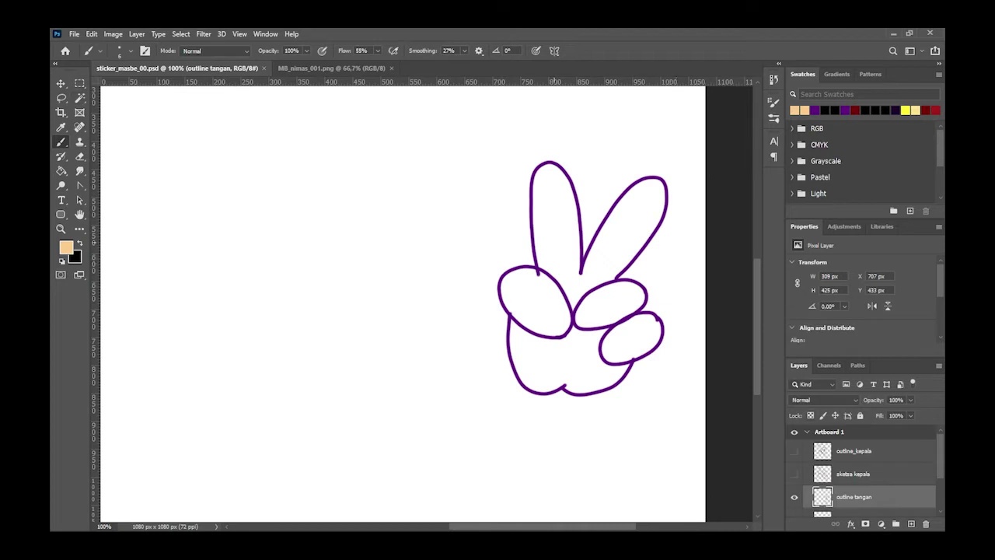
Select the inside of the peace-sign hand by inverting the outside selection and contracting it
key("w")
left_click(311, 233)
left_click(180, 34)
left_click(202, 87)
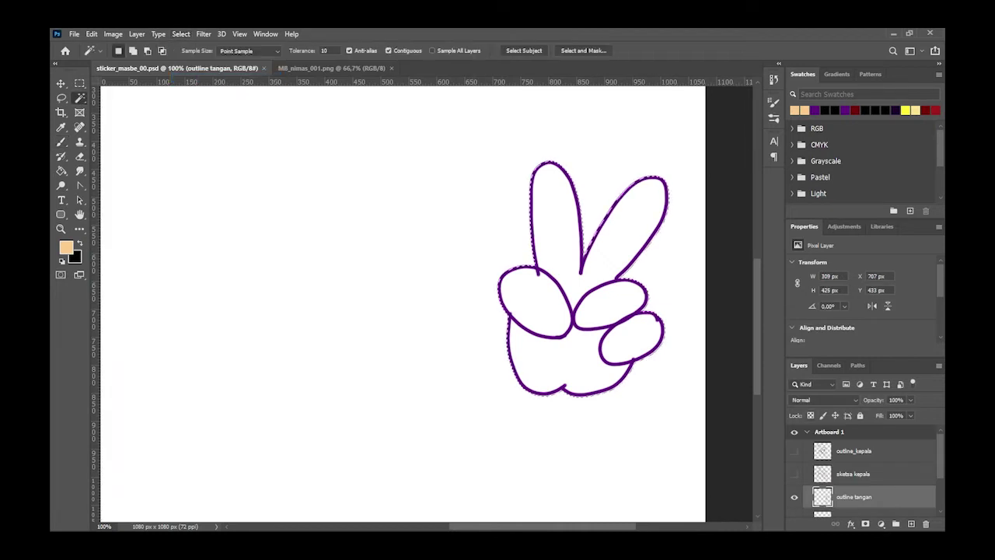
left_click(181, 33)
left_click(321, 235)
left_click(620, 205)
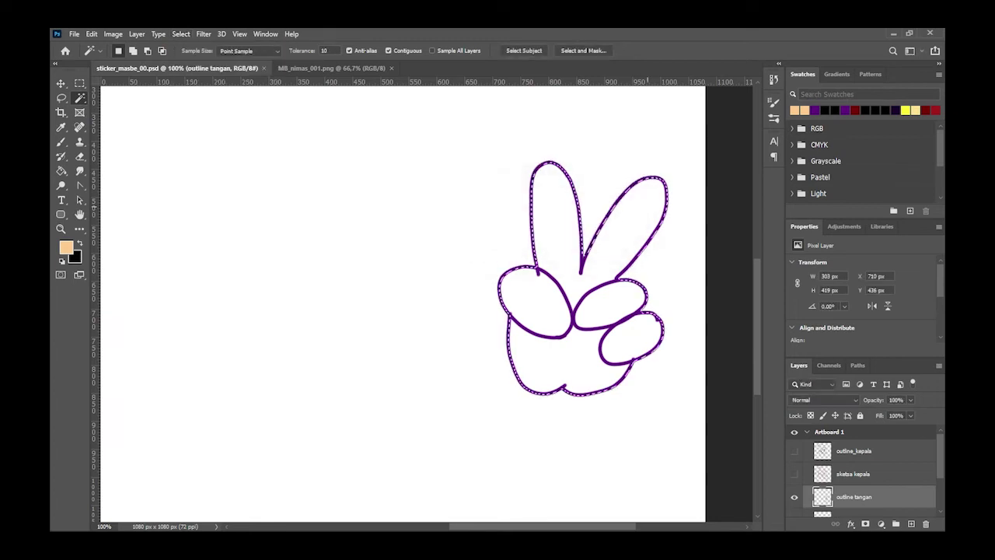
Fill the hand selection with peach on a new Layer 3, then zoom out
key("ctrl+shift+alt+n")
key("alt+e")
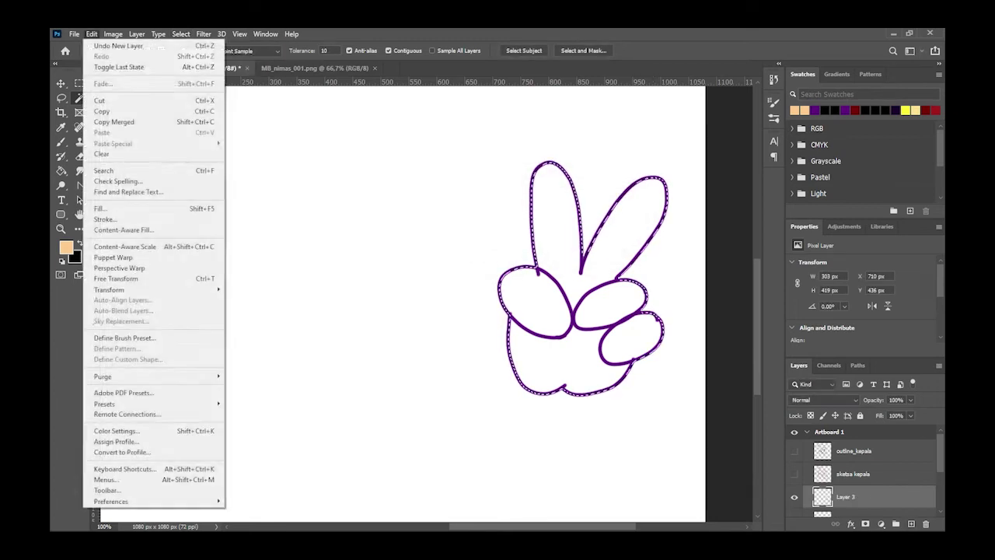
key("l")
key("Return")
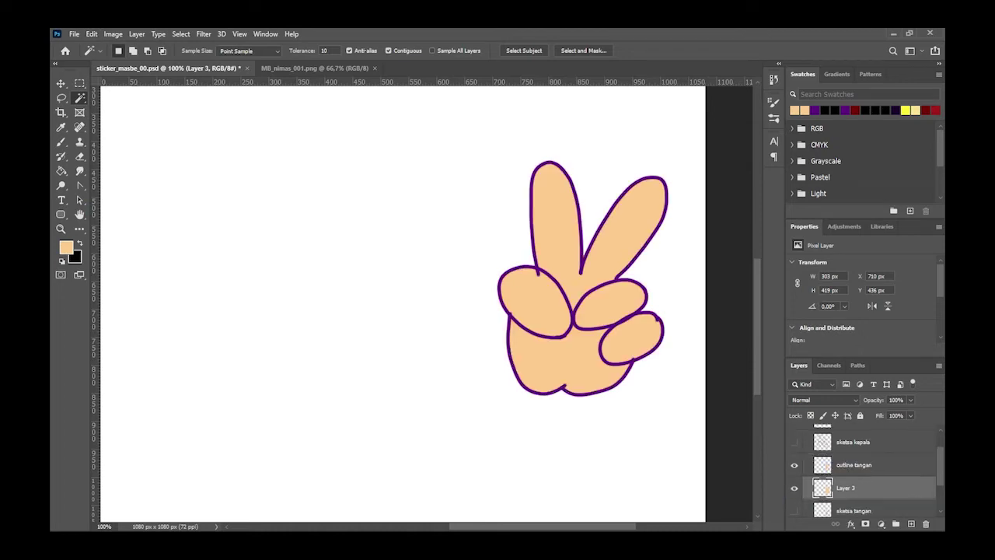
key("z")
key("ctrl+minus")
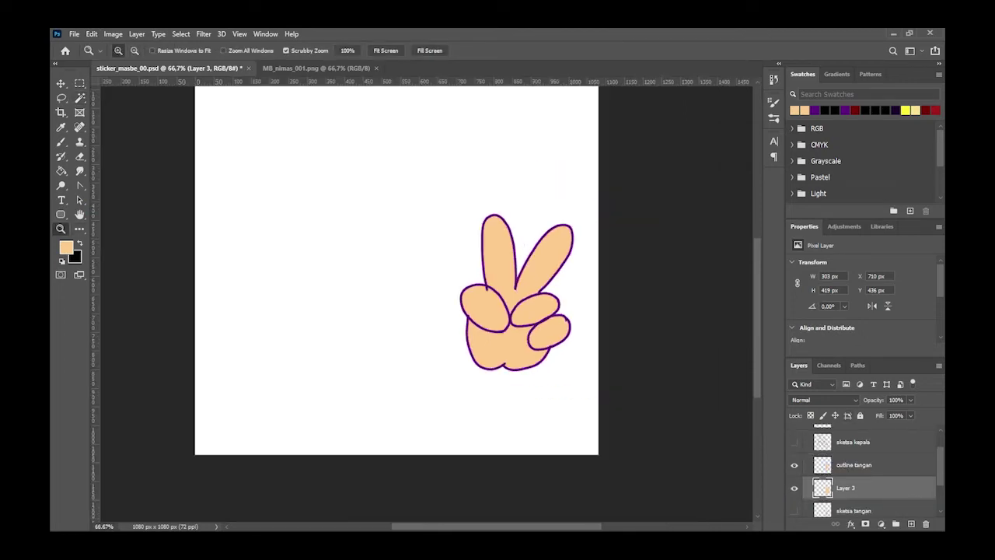
scroll(425, 305, "up", 1)
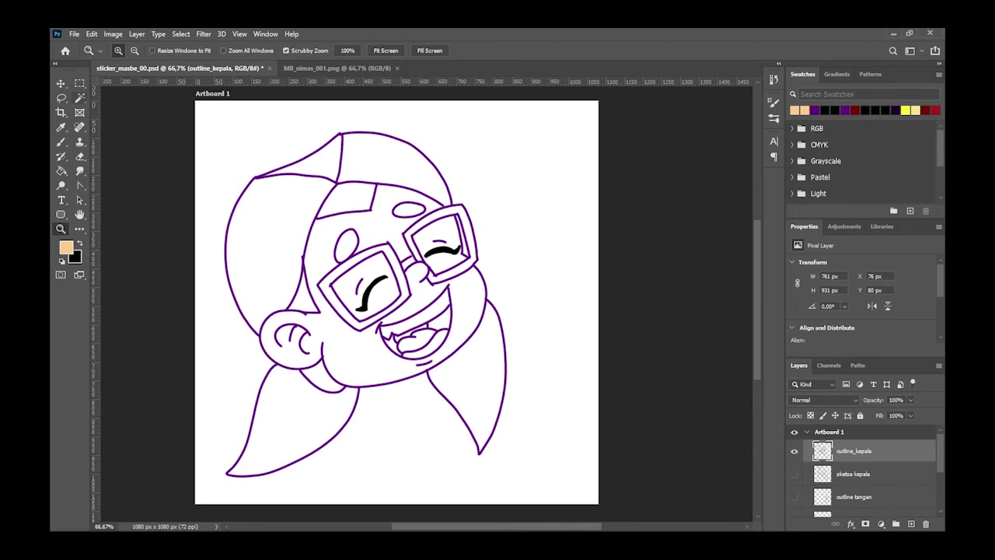
Select the whole head shape by inverting the outside selection and expanding it slightly
key("w")
left_click(464, 140)
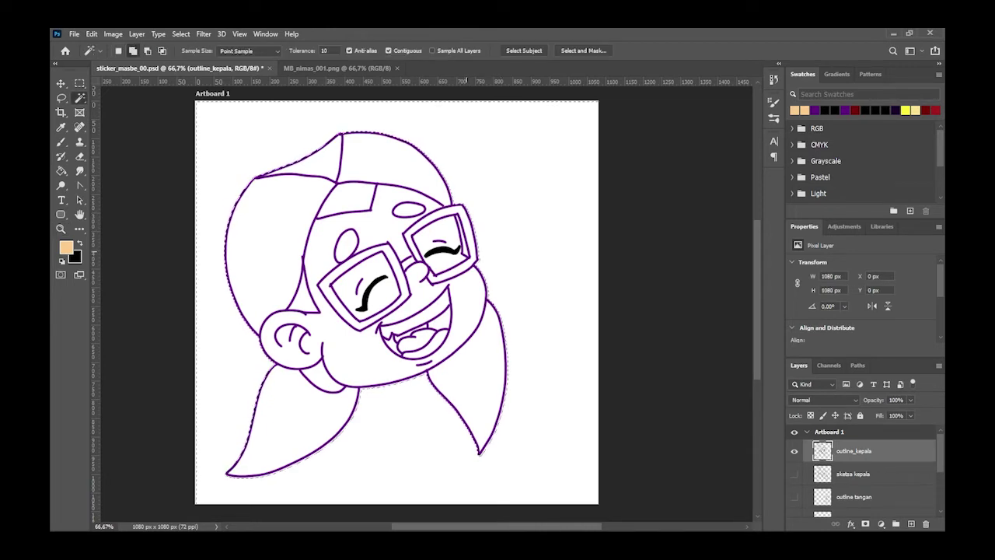
left_click(180, 34)
left_click(194, 77)
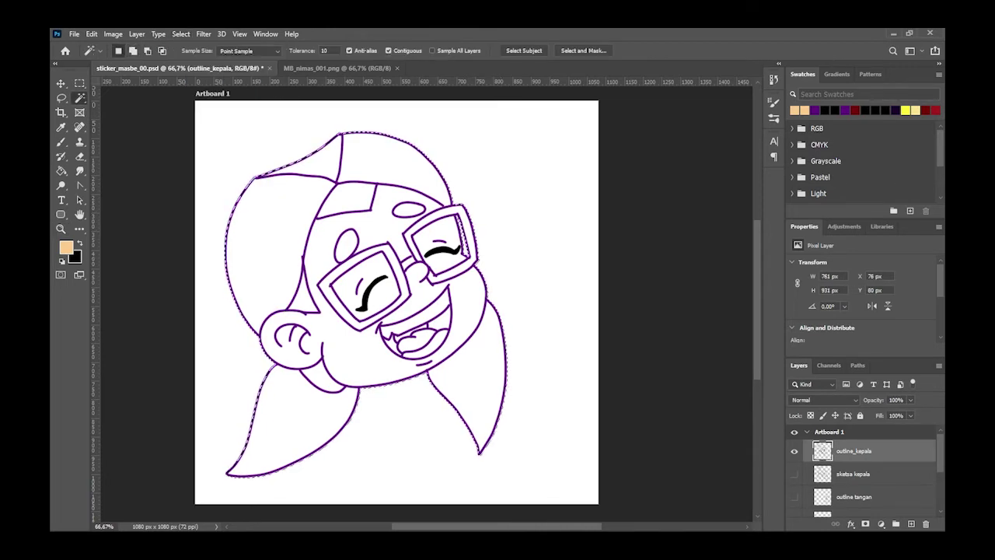
left_click(180, 34)
mouse_move(202, 203)
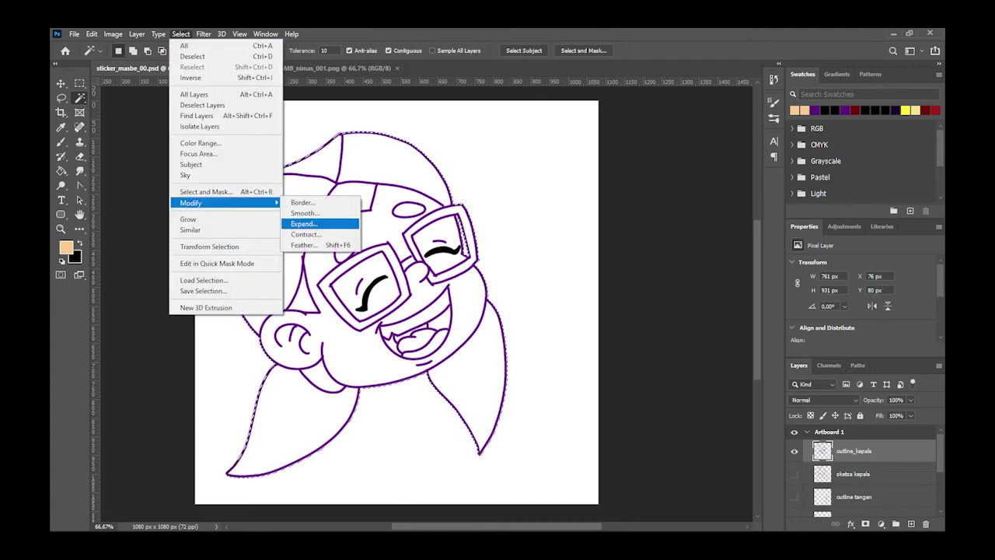
left_click(303, 224)
key("Return")
Fill the head with peach on new Layer 4, move it beneath the outline, and save
key("ctrl+shift+alt+n")
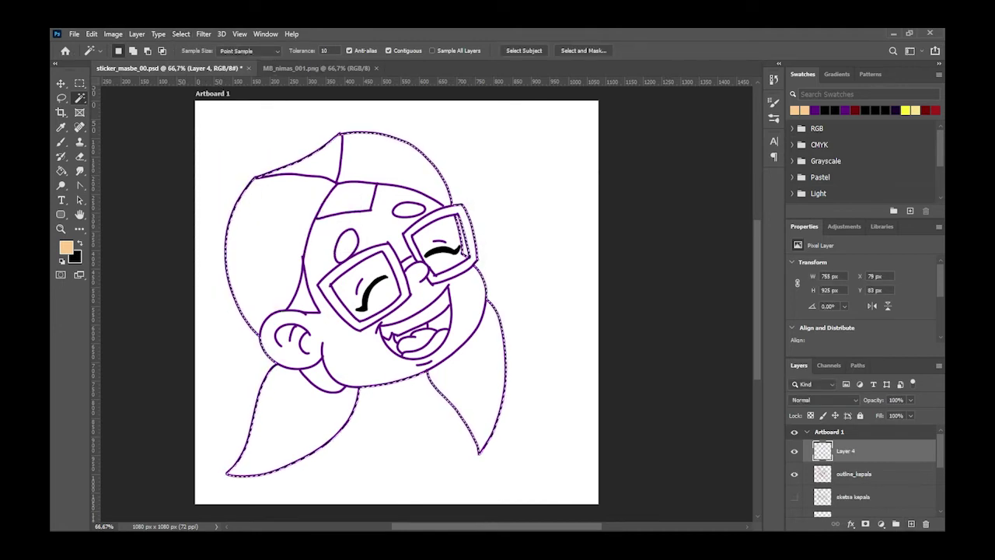
left_click(91, 34)
left_click(101, 208)
left_click(626, 172)
key("ctrl+d")
key("ctrl+bracketleft")
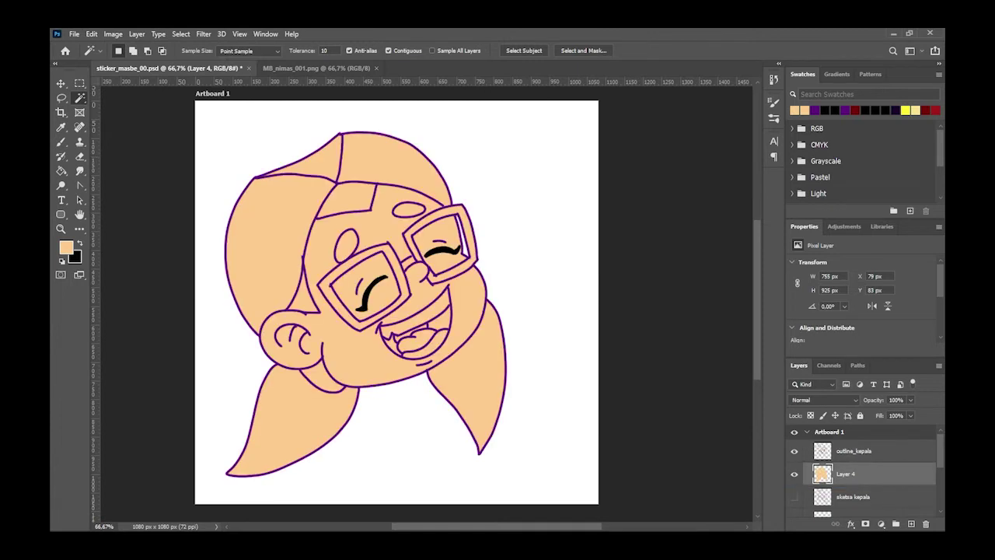
left_click(73, 34)
left_click(87, 158)
Sample the light green from the reference palette as the foreground colour
left_click(315, 68)
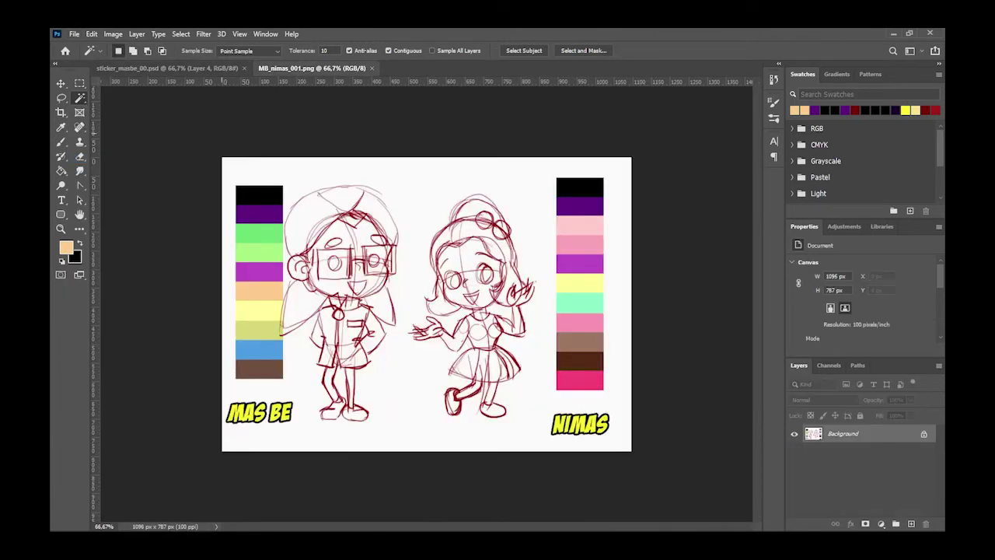
left_click(66, 247)
left_click(259, 232)
key("Return")
key("w")
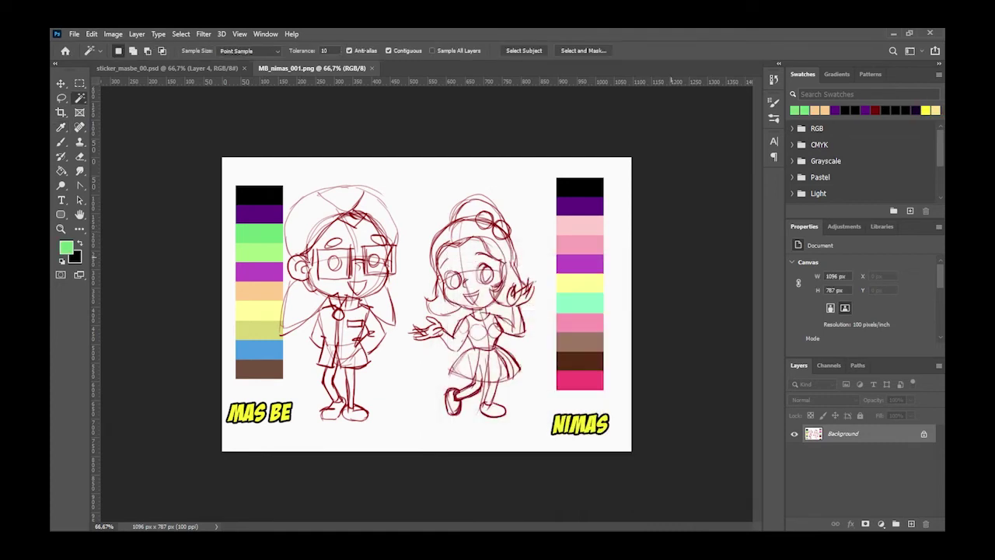
key("ctrl+Tab")
Select the top hair and both pigtails from the outline layer, expanded slightly
left_click(853, 451)
left_click(265, 233)
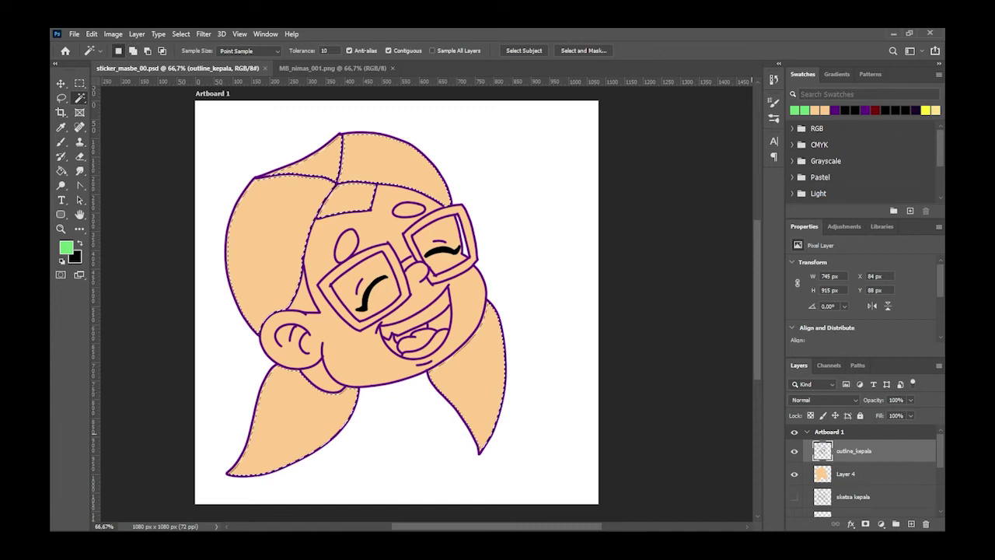
left_click(474, 366, "shift")
left_click(846, 473)
left_click(296, 435, "shift")
left_click(180, 34)
left_click(311, 225)
key("Return")
Fill the hair selection light green on Layer 4 and deselect
left_click(92, 34)
left_click(116, 209)
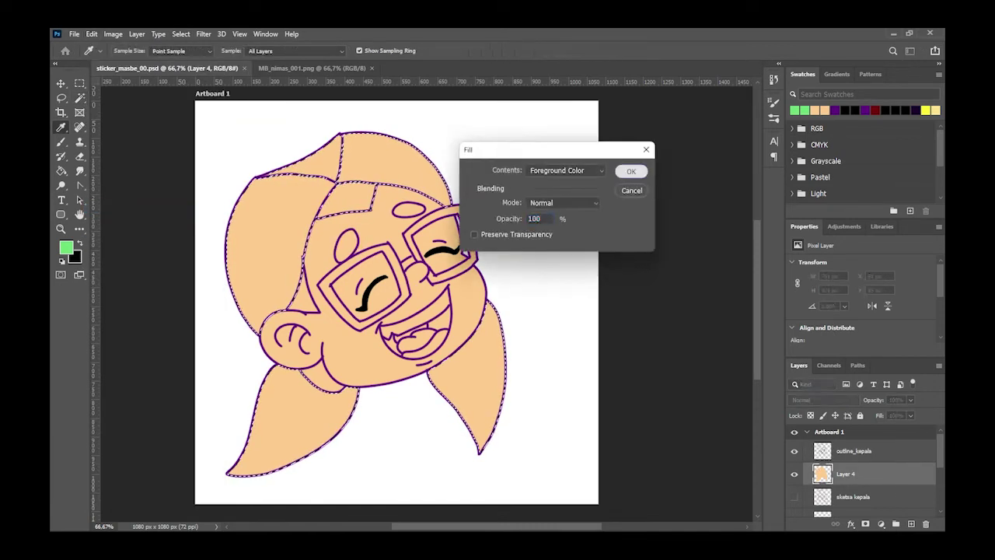
left_click(632, 170)
key("ctrl+d")
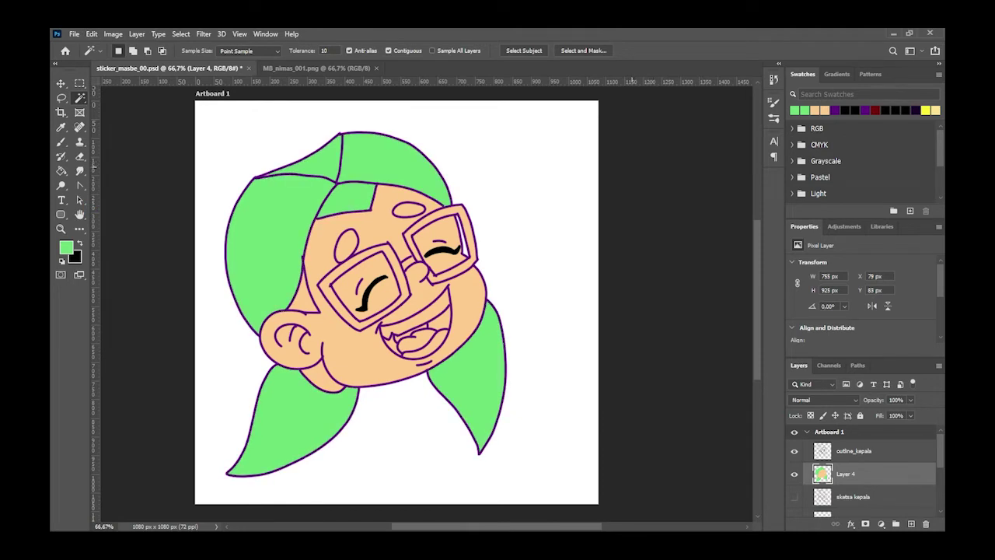
key("b")
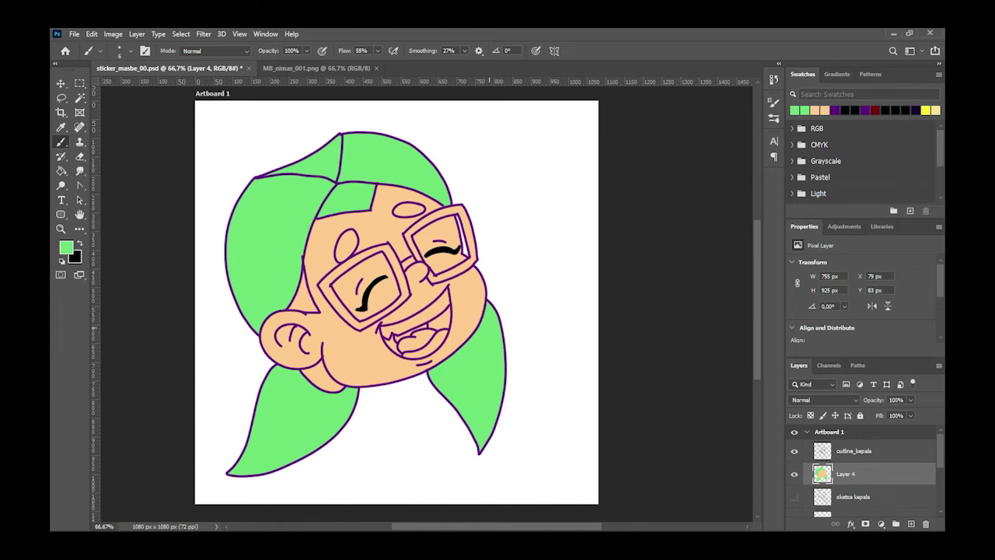
Sample yellow-green and pale yellow from the reference palette as the two colours
left_click(316, 67)
key("i")
left_click(66, 247)
left_click(259, 309)
left_click(706, 281)
key("x")
left_click(66, 248)
left_click(259, 330)
left_click(706, 281)
key("b")
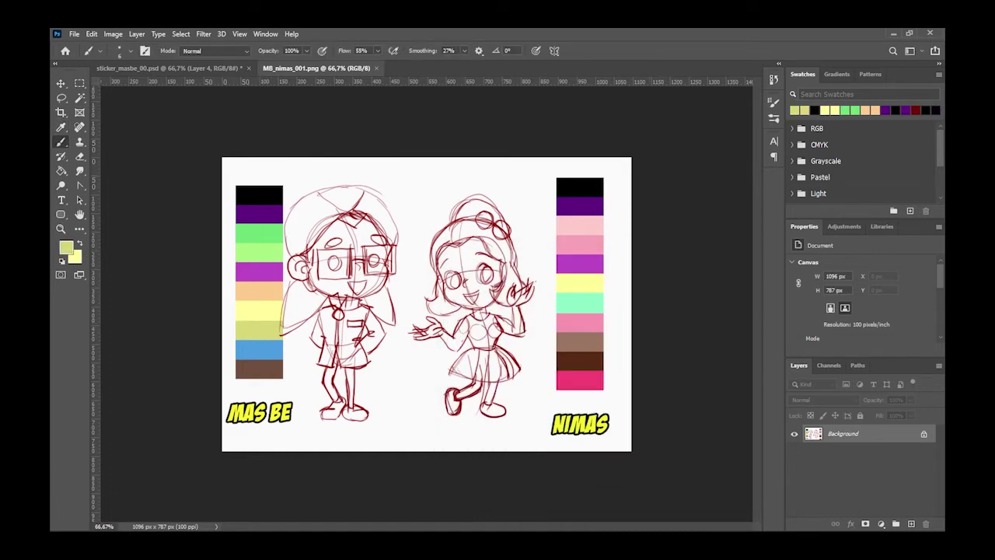
key("ctrl+Tab")
Select both glasses lenses from the outline layer, expanded slightly
key("w")
left_click(854, 450)
left_click(361, 293)
left_click(439, 237, "shift")
key("alt+bracketleft")
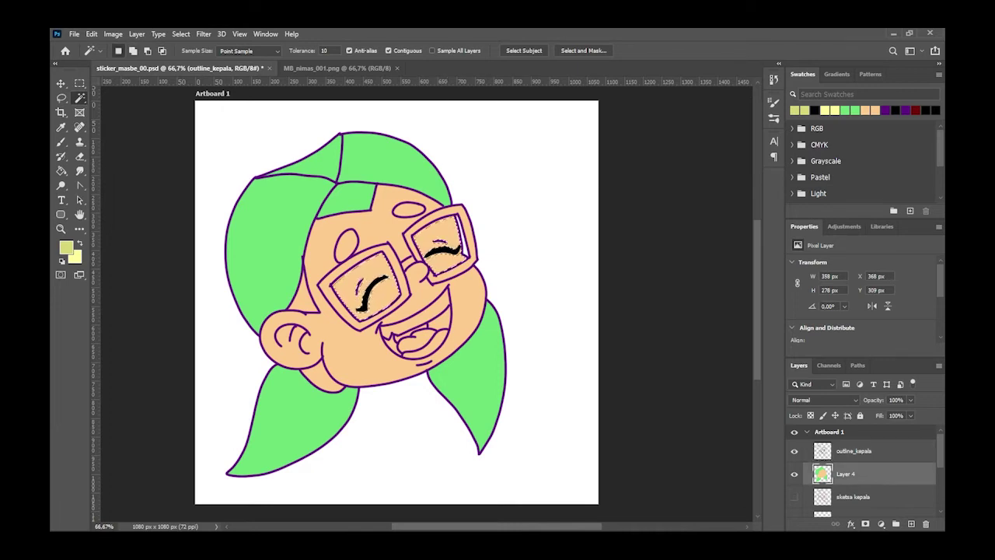
left_click(180, 33)
left_click(301, 223)
key("Return")
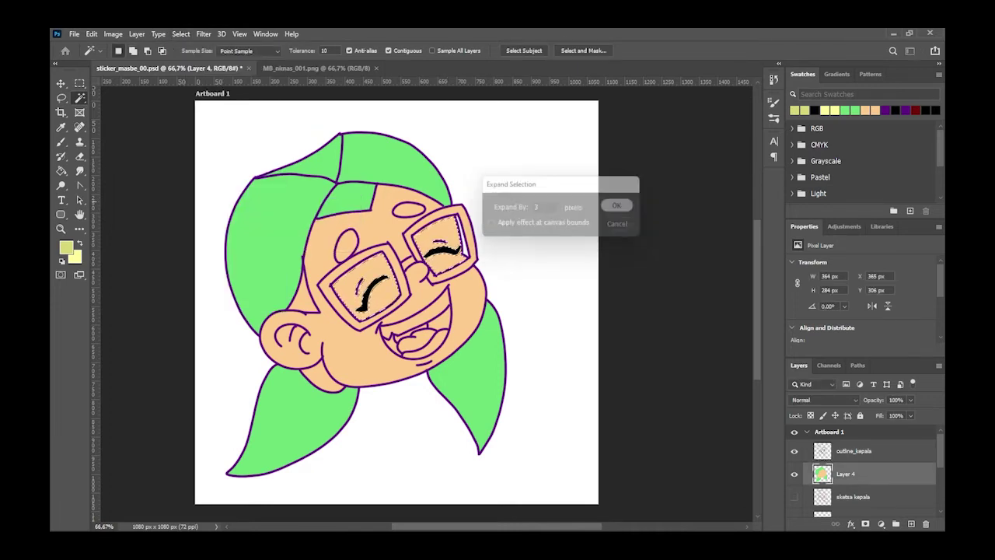
Fill the lenses yellow-green on Layer 4 and deselect
left_click(91, 34)
left_click(109, 209)
left_click(629, 169)
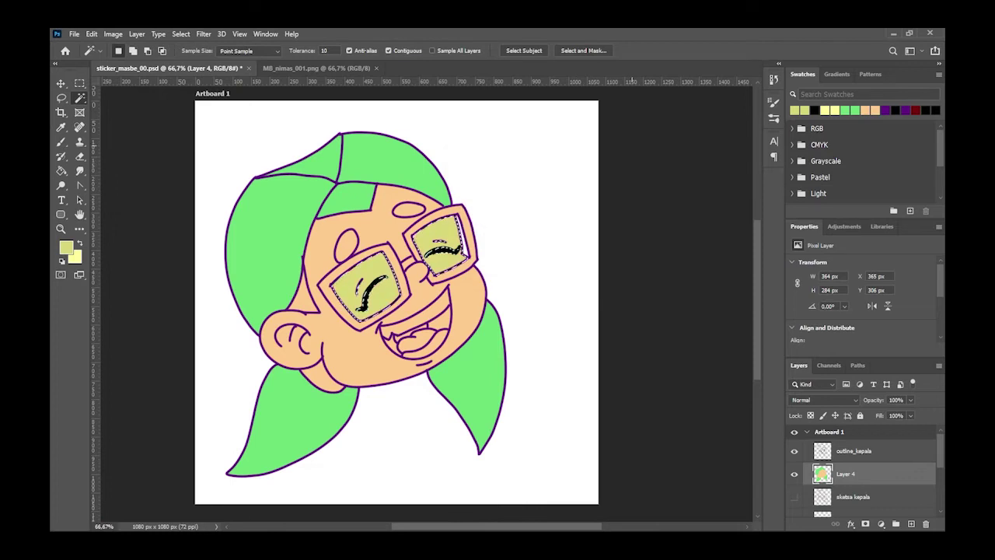
key("ctrl+d")
key("b")
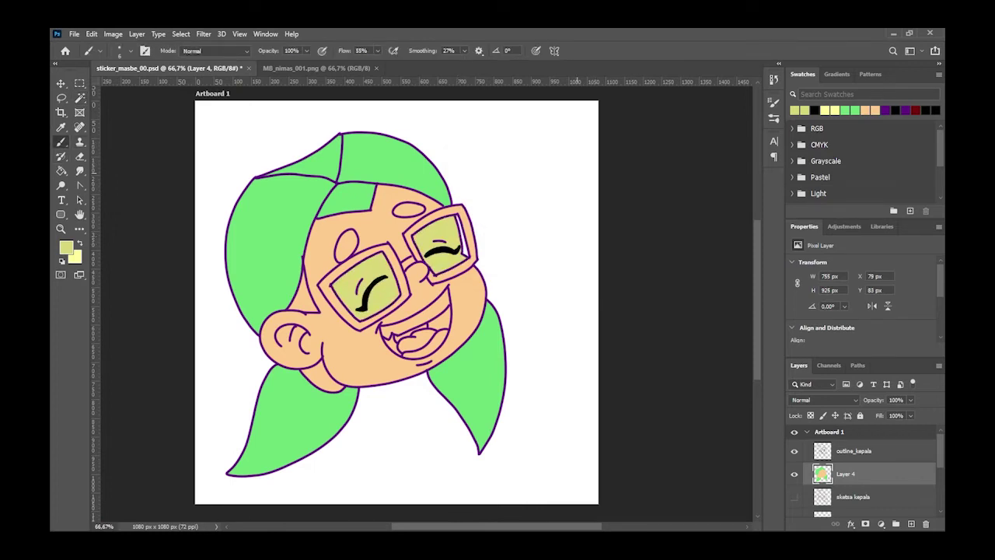
With pale yellow as foreground, select the glasses frame and expand it slightly
key("x")
key("w")
key("alt+bracketright")
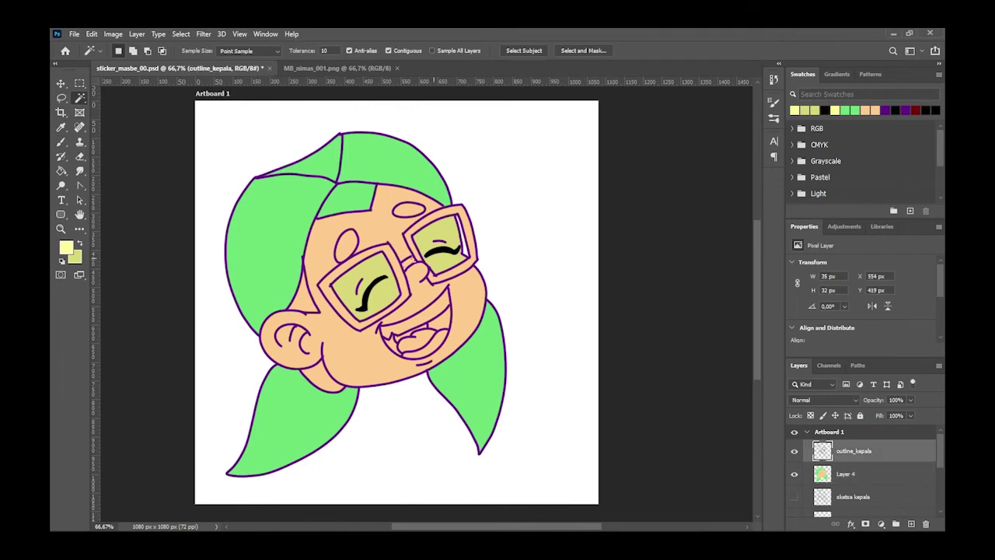
left_click(412, 261)
key("alt+bracketleft")
left_click(181, 34)
left_click(311, 224)
key("Return")
Fill the glasses frame pale yellow, deselect, and return to the reference sheet
key("i")
key("shift+F5")
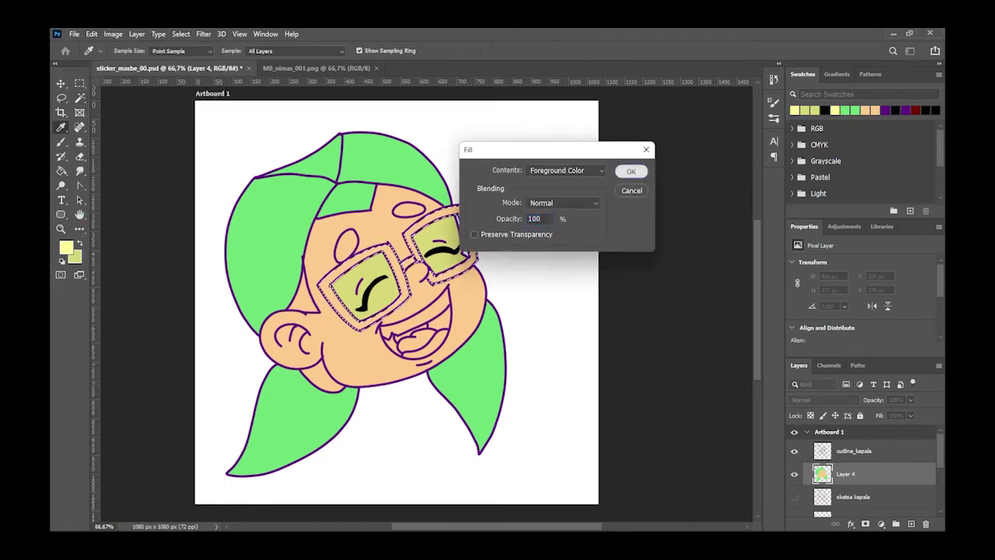
key("Return")
key("w")
key("ctrl+d")
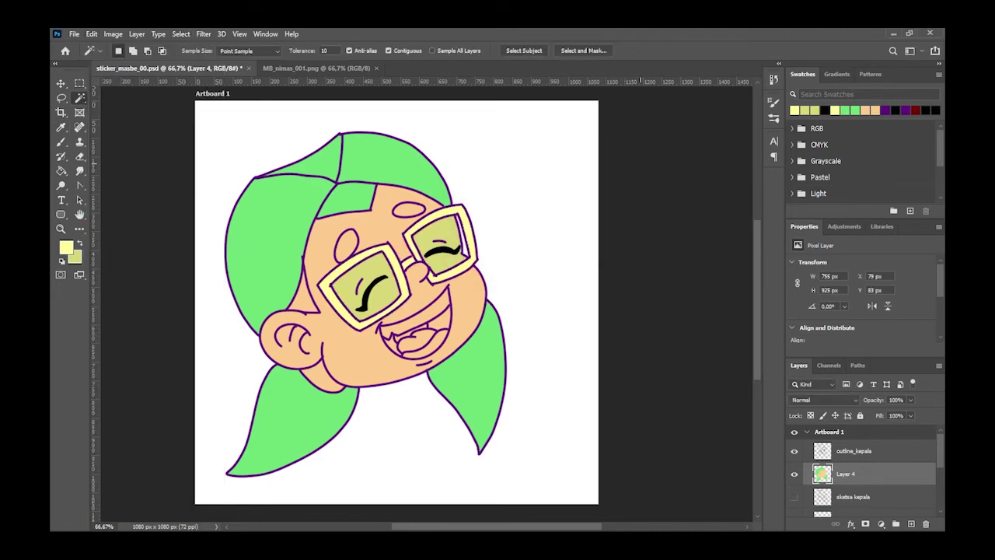
key("ctrl+Tab")
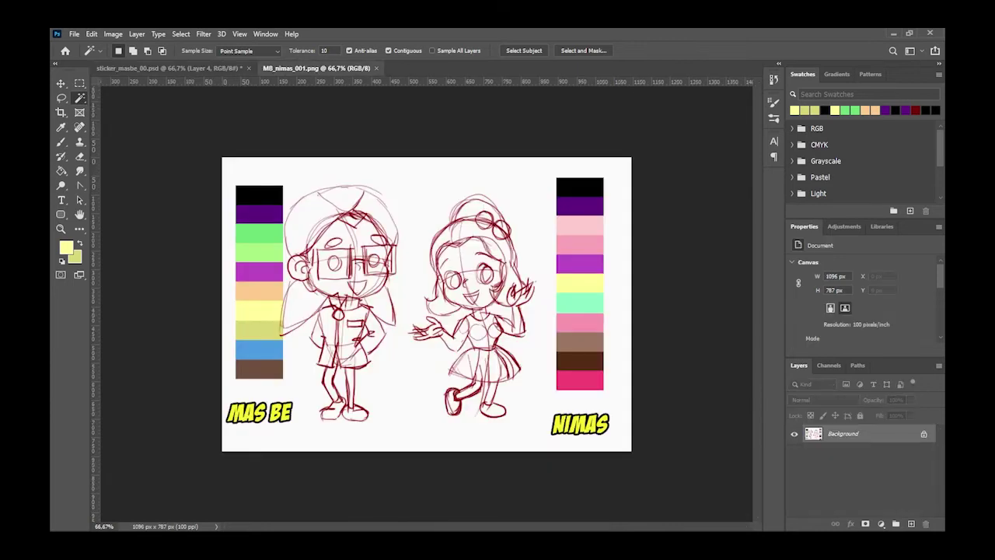
Sample magenta and pink from the reference palette, keeping magenta as foreground
key("i")
left_click(66, 247)
left_click(259, 270)
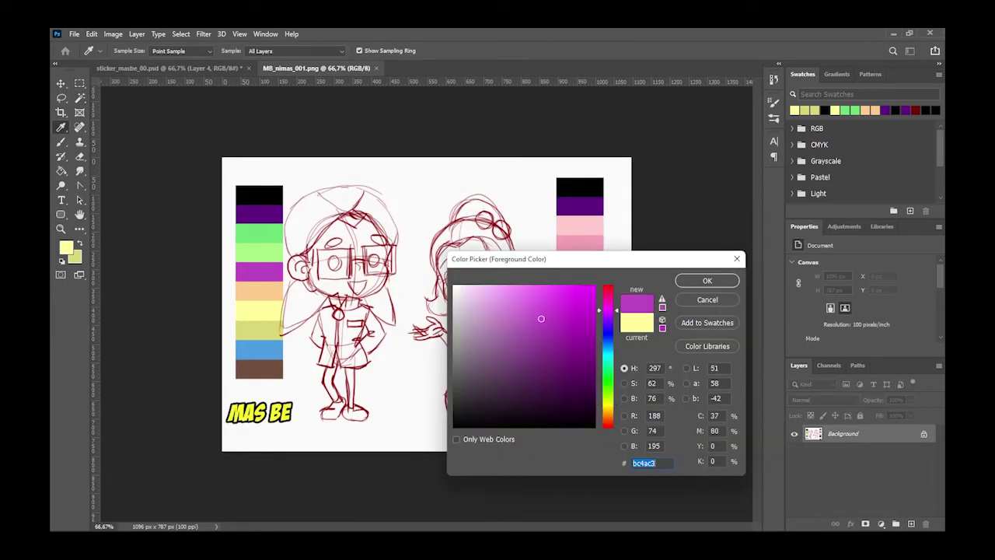
key("Return")
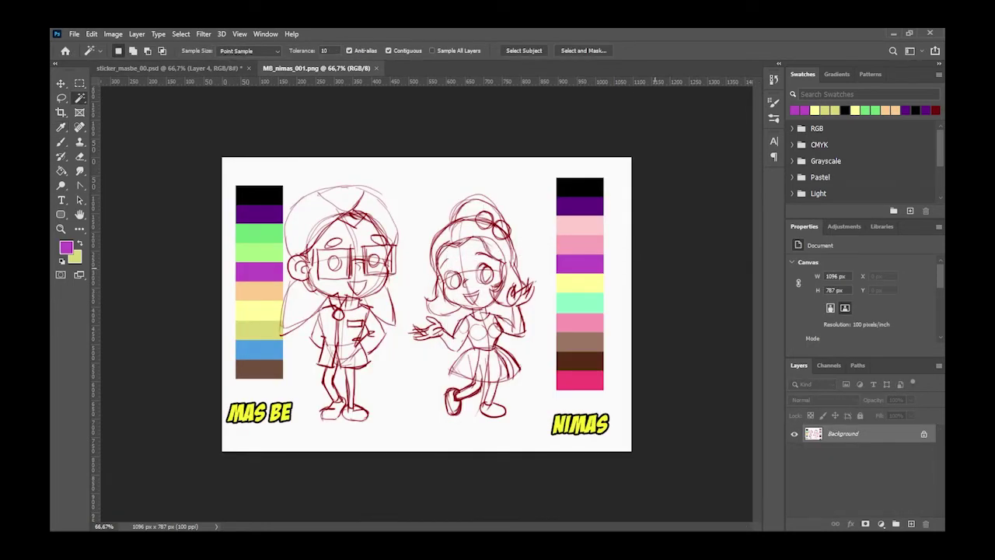
key("x")
key("i")
left_click(66, 247)
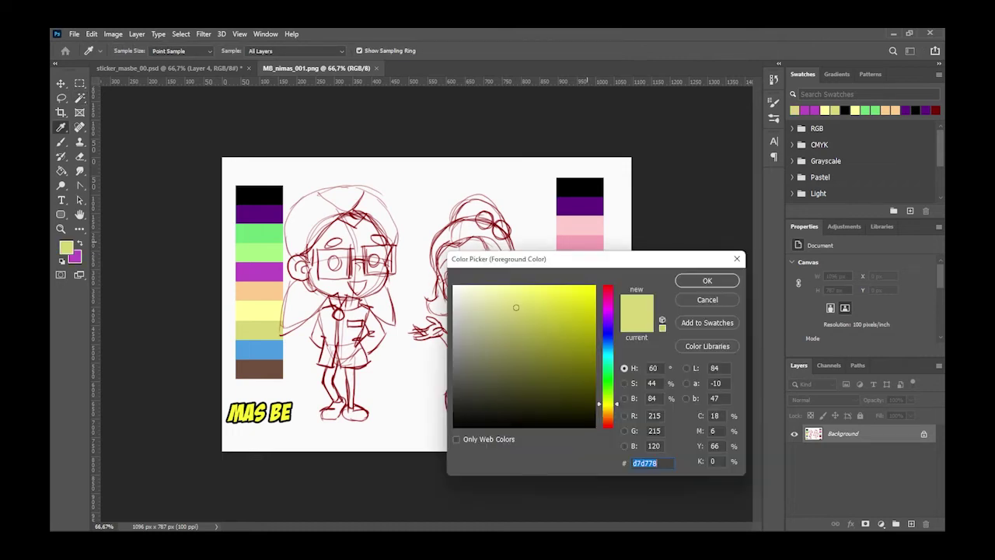
left_click(579, 244)
key("Return")
key("w")
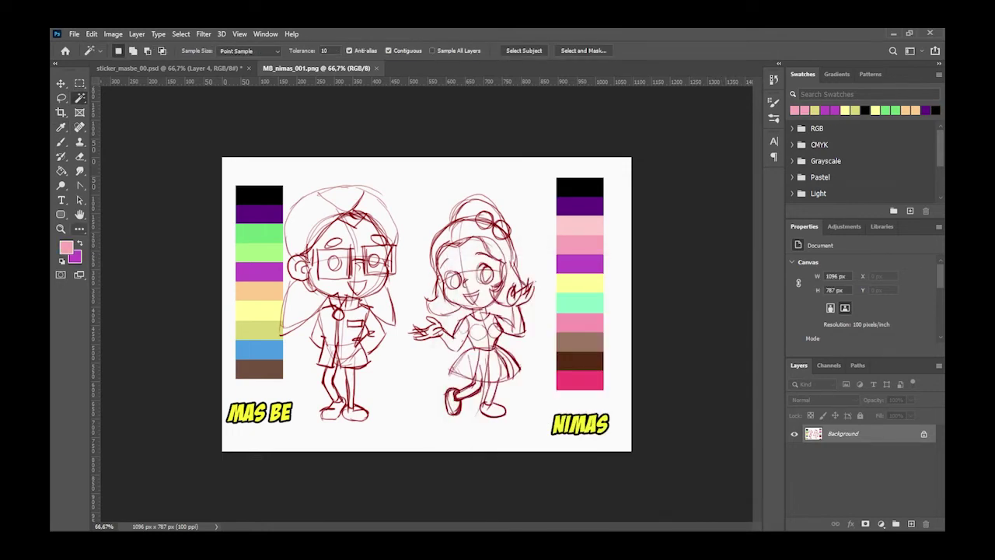
key("x")
key("ctrl+Tab")
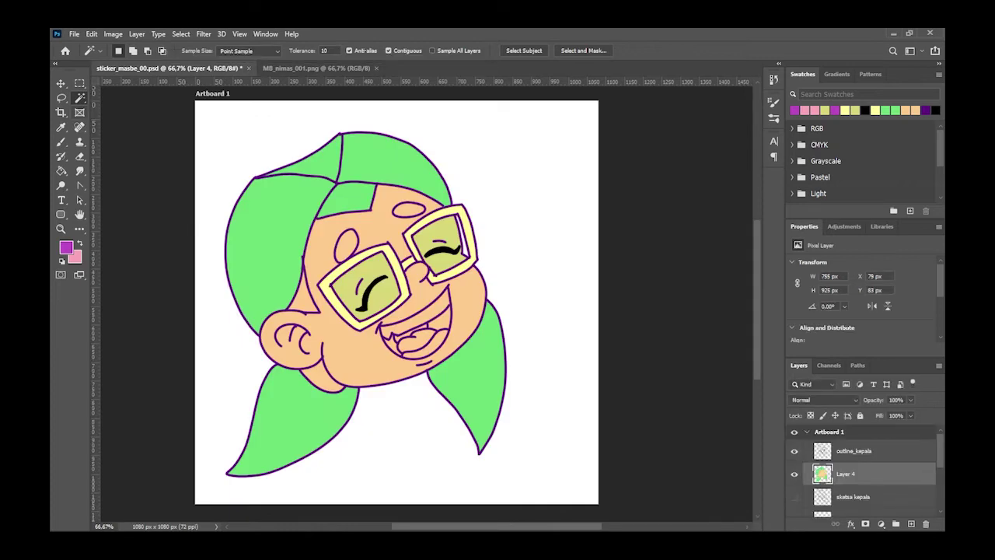
Select the forehead oval and inner hair regions from the outline layer, expanded slightly
left_click(853, 451)
left_click(345, 247)
left_click(411, 210, "shift")
left_click(307, 293, "shift")
left_click(845, 473)
left_click(181, 33)
left_click(295, 225)
left_click(620, 204)
Fill the selected regions purple on Layer 4 and deselect
left_click(91, 34)
left_click(100, 208)
left_click(631, 171)
key("ctrl+d")
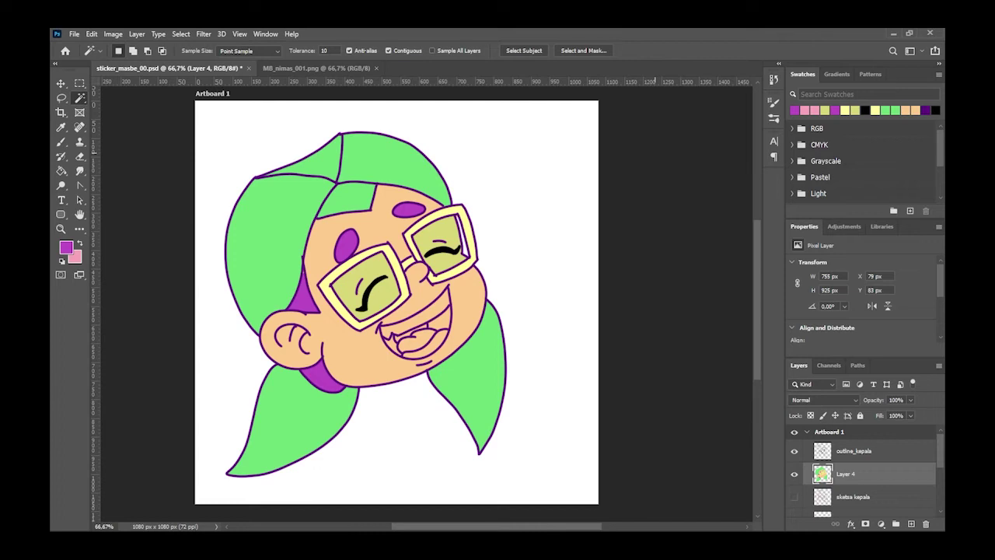
Lasso blush ovals on both cheeks and fill them pink
key("x")
key("l")
left_click_drag(381, 334, 383, 331)
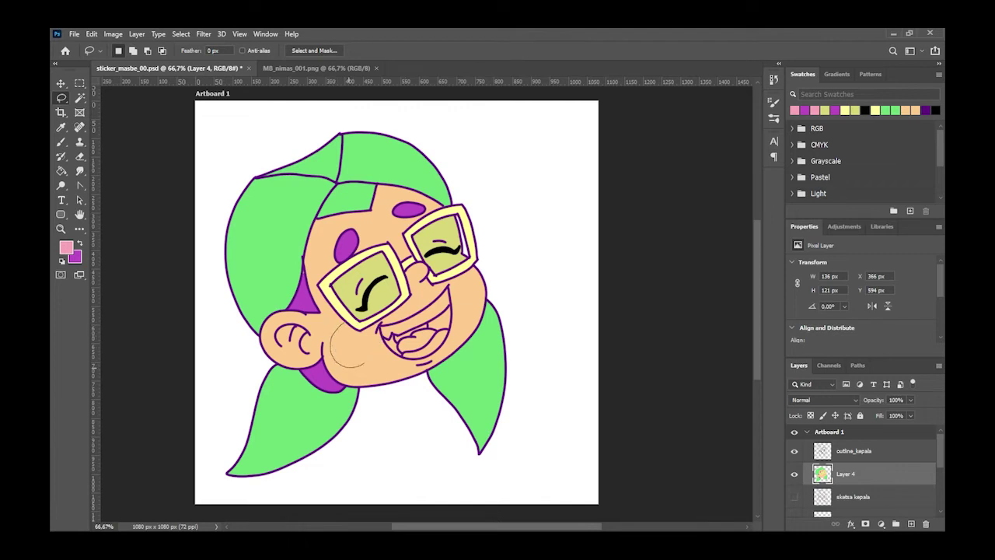
left_click_drag(376, 330, 359, 326)
key("shift")
left_click_drag(471, 267, 452, 274)
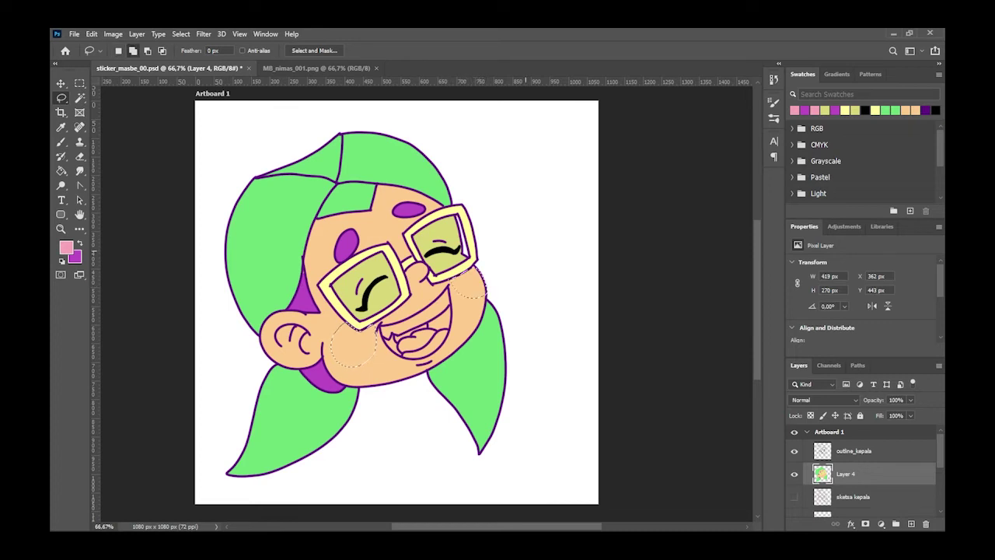
left_click(91, 33)
left_click(88, 204)
left_click(631, 168)
key("ctrl+d")
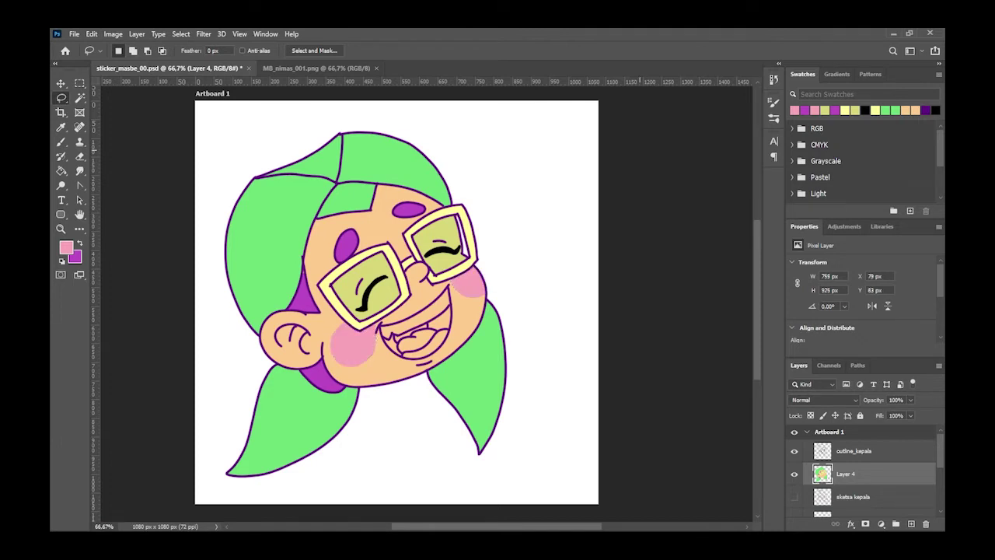
Fill two small white highlight spots on the left cheek
key("d")
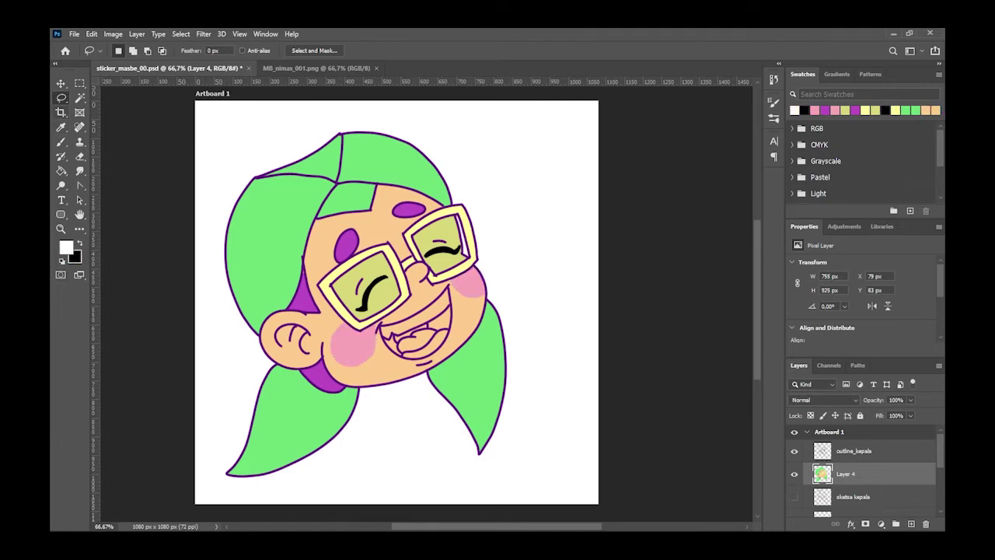
left_click_drag(347, 336, 350, 348)
left_click_drag(344, 336, 348, 335)
key("i")
left_click(92, 33)
left_click(116, 207)
key("Return")
Fill the teeth white on Layer 4 from an expanded Magic Wand selection on outline_kepala
key("l")
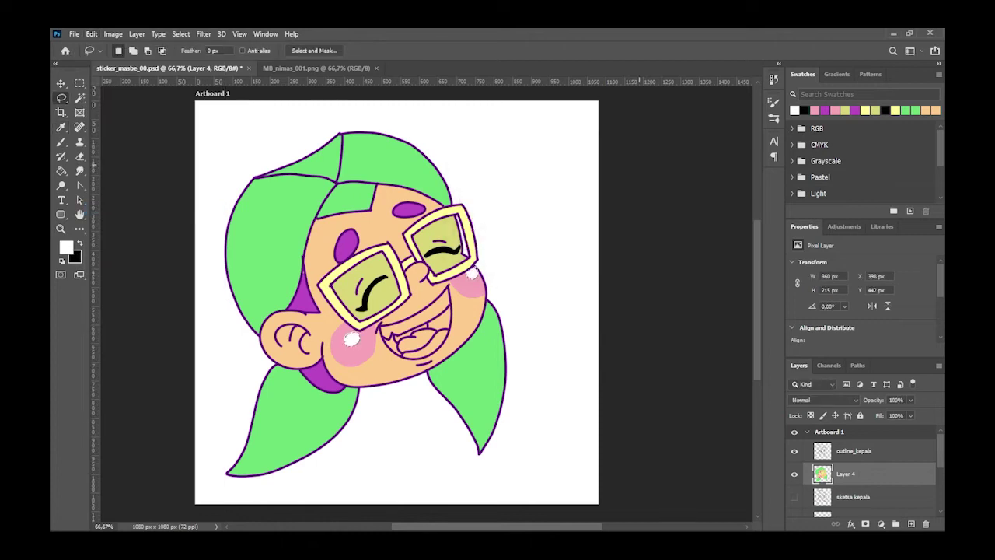
key("w")
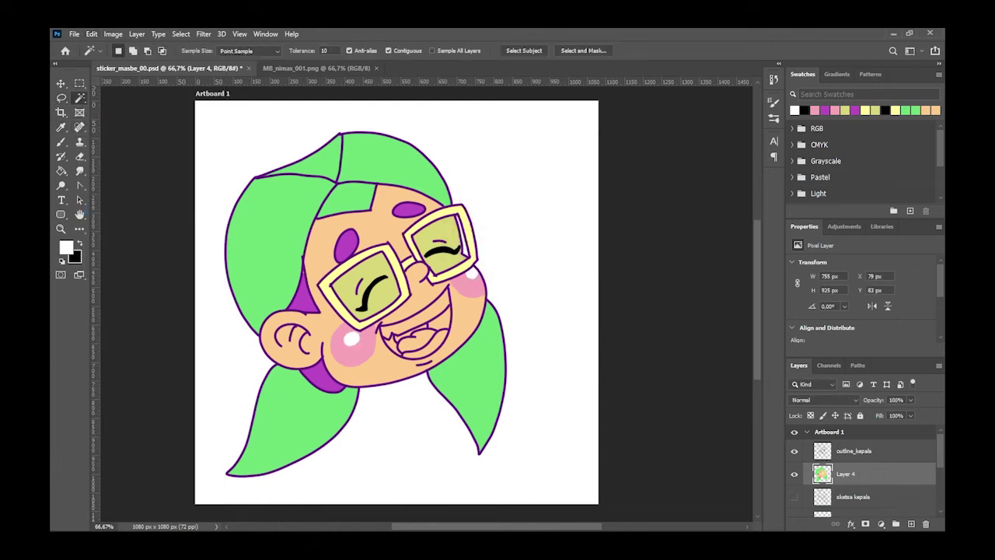
left_click(853, 450)
left_click(408, 330)
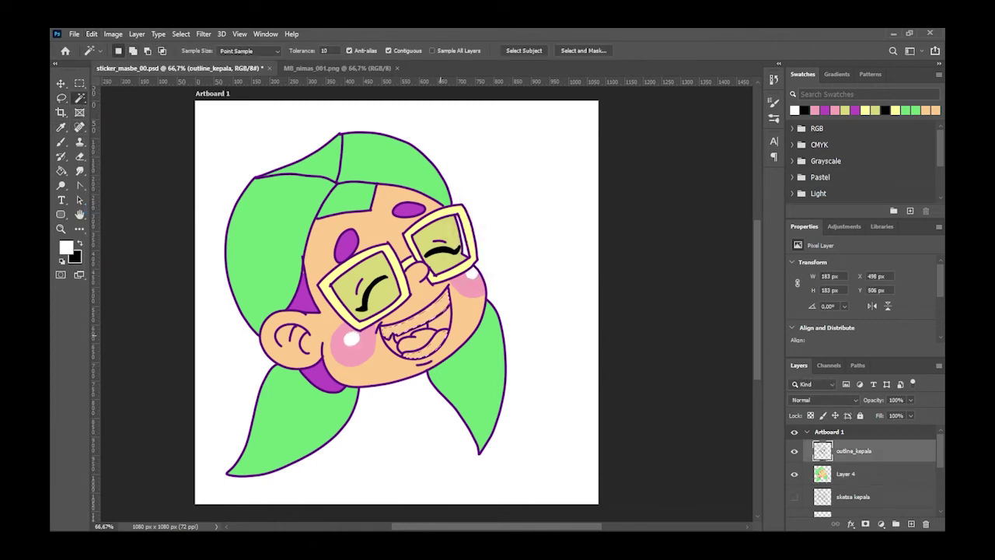
key("alt+bracketleft")
left_click(180, 33)
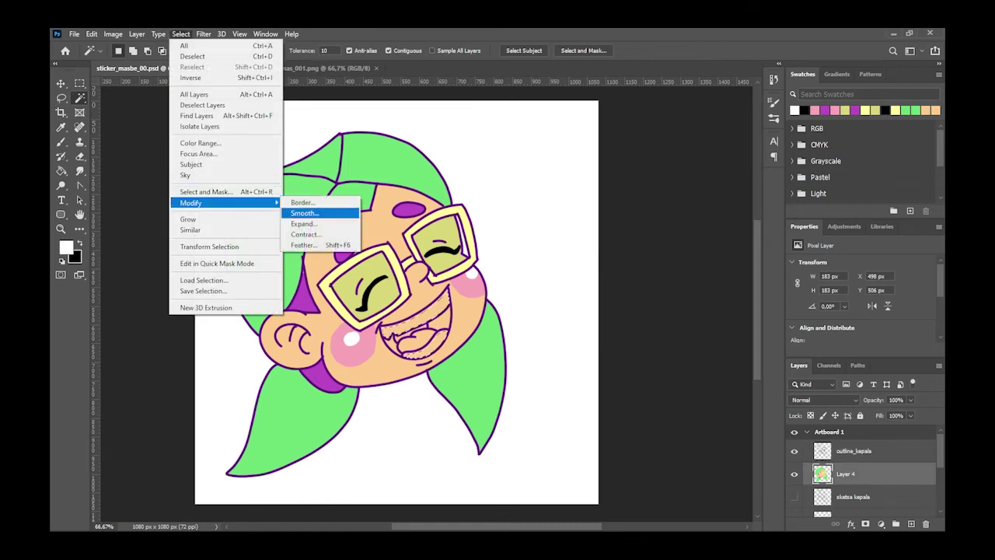
left_click(355, 211)
left_click(623, 203)
left_click(91, 34)
left_click(99, 208)
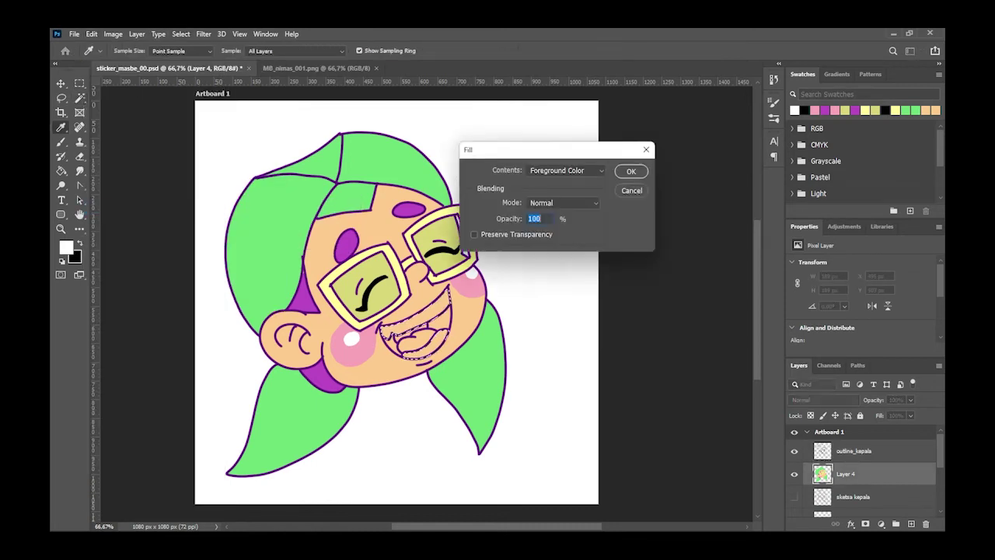
left_click(632, 169)
key("ctrl+d")
Sample the cheek pink and fill the expanded tongue selection with it on Layer 4
left_click(66, 246)
left_click(353, 346)
left_click(702, 280)
key("alt+bracketright")
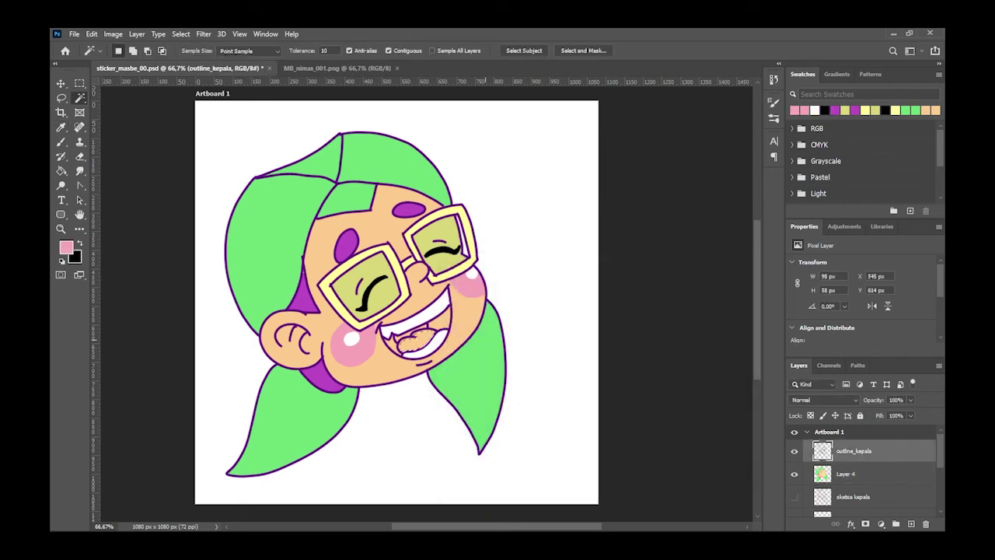
key("alt+bracketleft")
key("alt+s")
key("m")
key("e")
key("Return")
key("alt+e")
key("l")
key("Return")
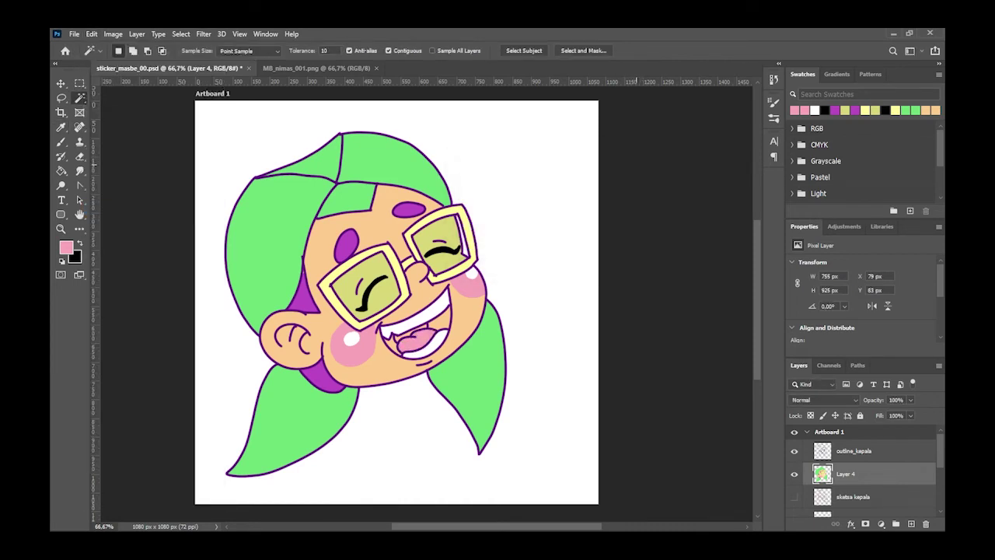
Fill the expanded mouth interior with dark pink e2486d on Layer 4
type("i")
type("e2486d")
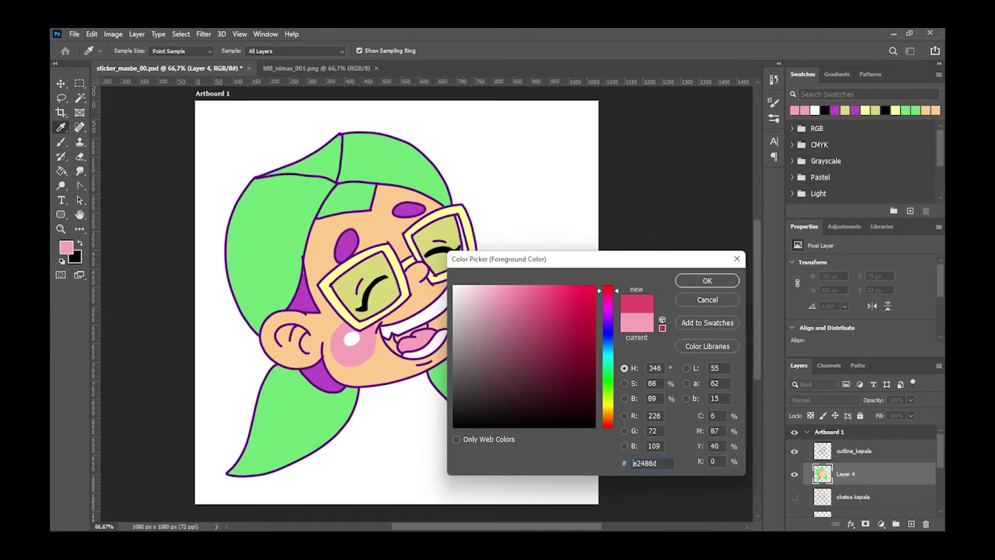
key("Return")
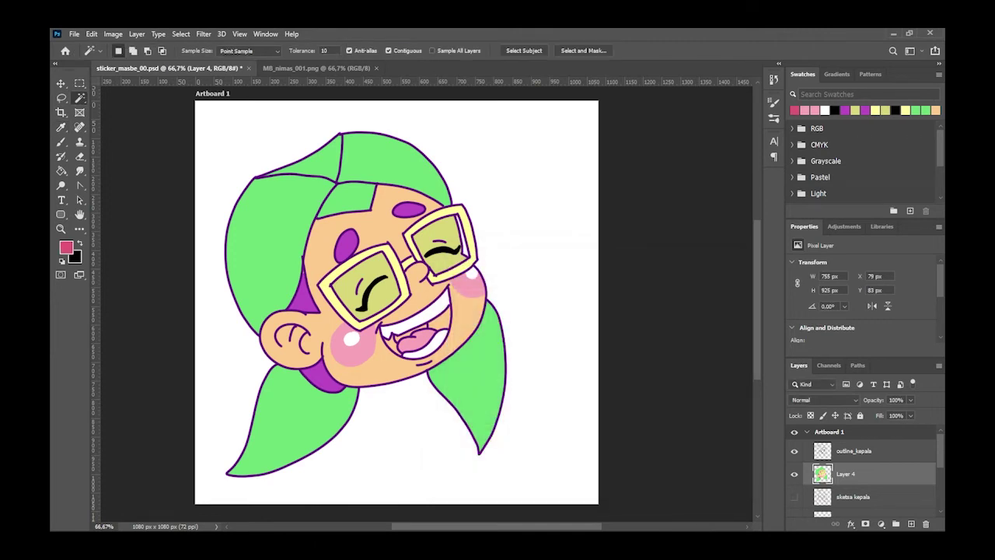
key("alt+bracketright")
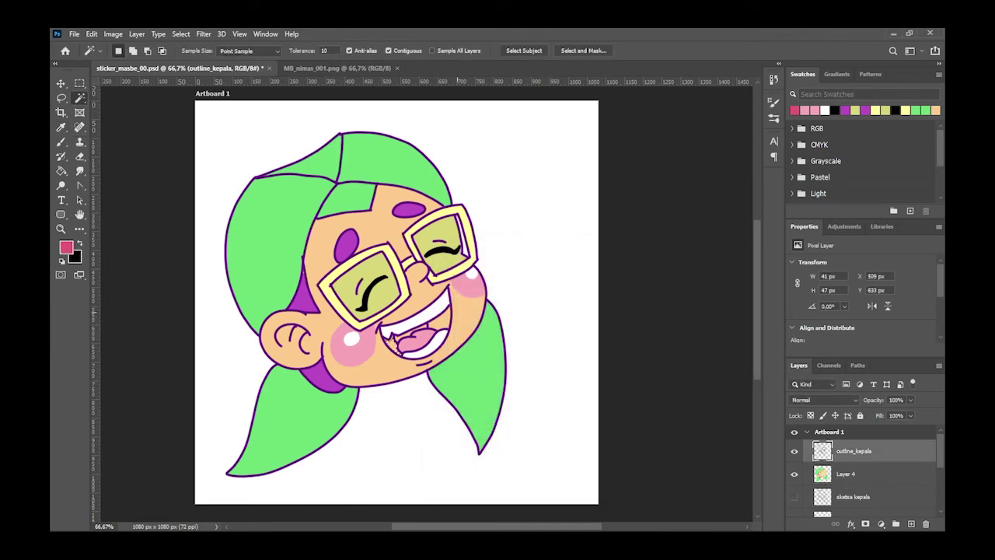
key("alt+bracketleft")
key("alt+s")
key("m")
key("e")
key("Return")
key("alt+e")
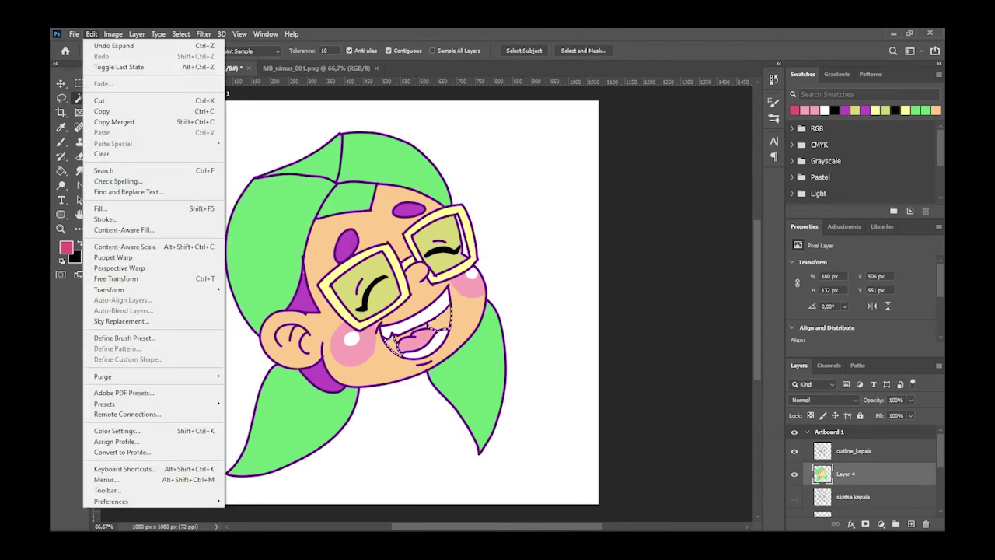
key("l")
left_click(632, 168)
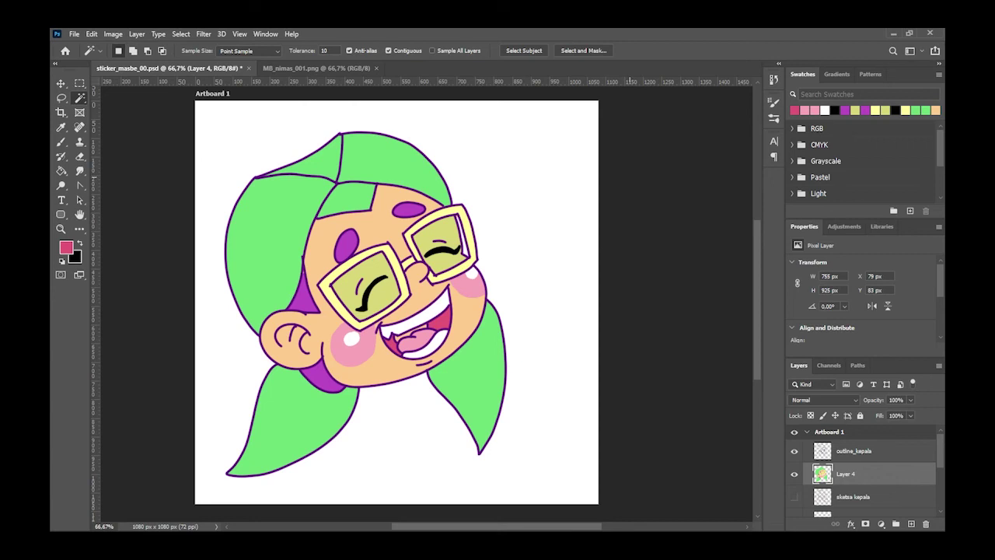
Set the foreground colour to dark red and zoom in on the mouth
left_click(66, 247)
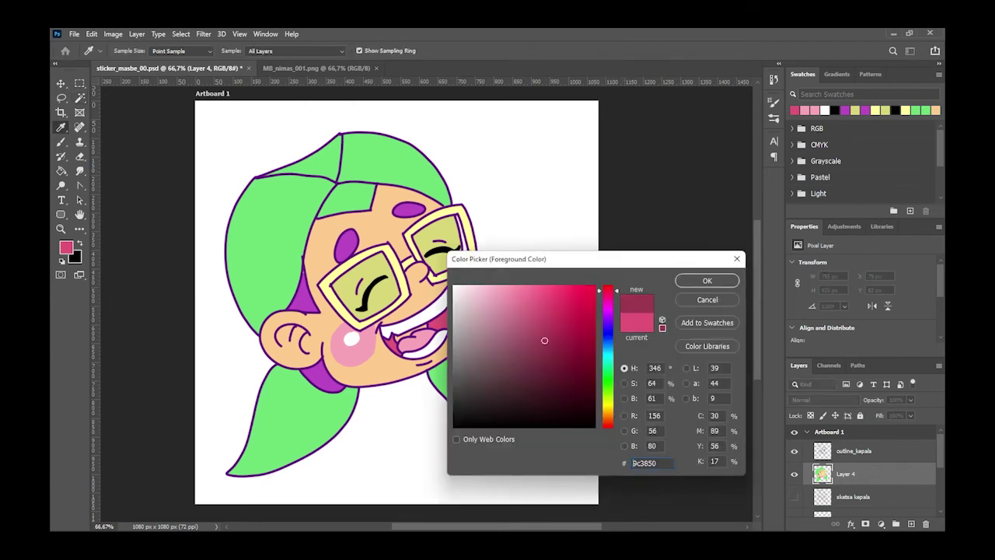
left_click(708, 280)
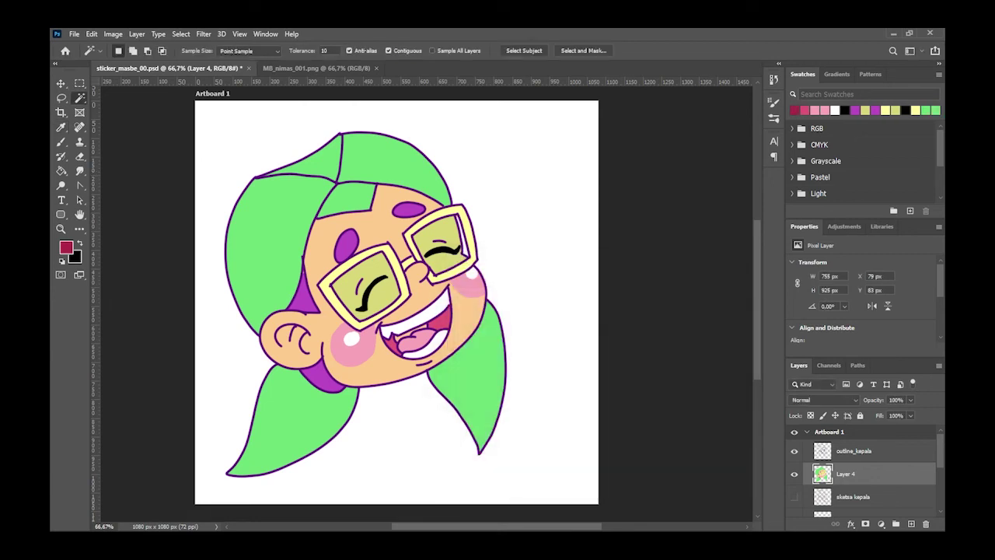
key("z")
key("ctrl+plus")
key("ctrl+plus")
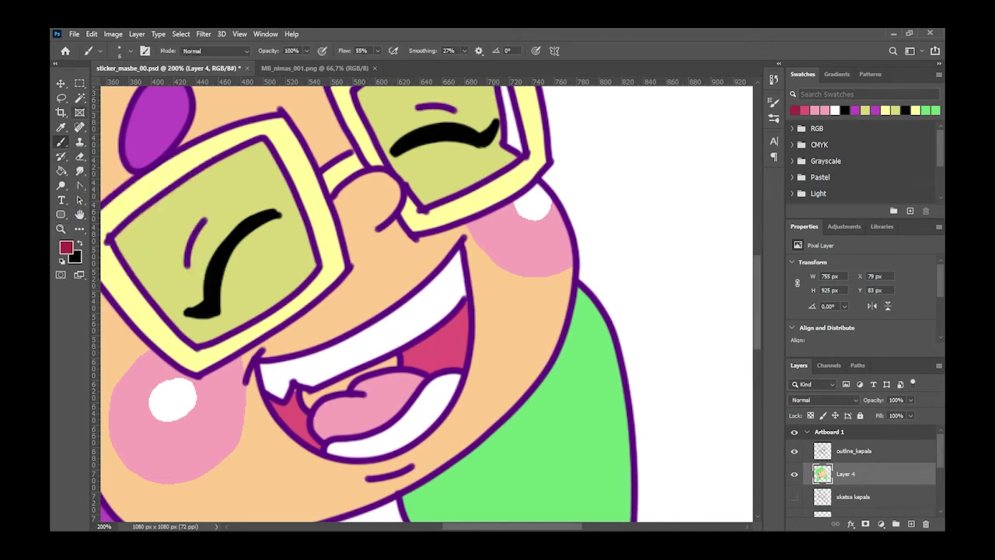
Select the teeth and tongue gaps, expand 3 px, and fill them dark red on Layer 4
left_click(79, 98)
key("alt+bracketright")
left_click(326, 391)
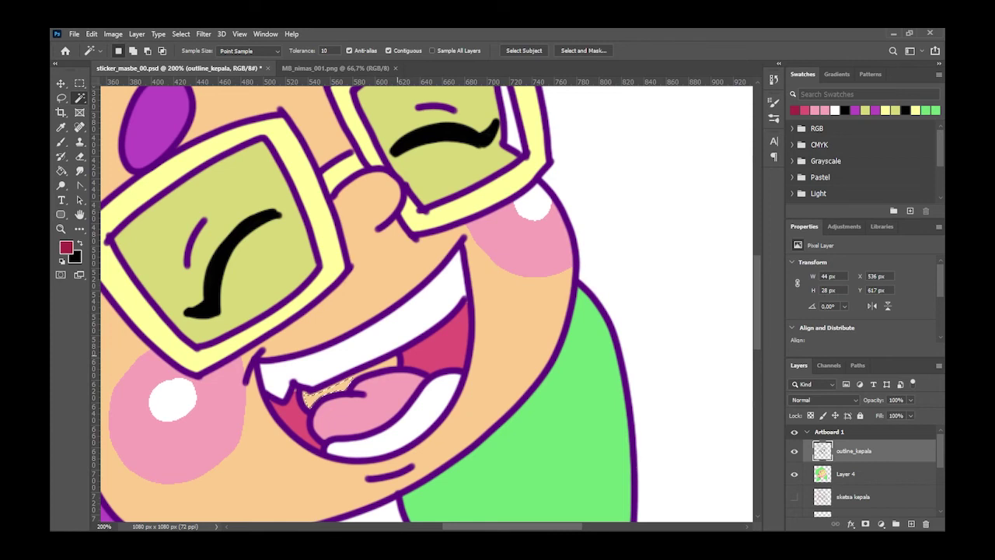
left_click(385, 365, "shift")
key("alt+bracketleft")
left_click(180, 33)
left_click(300, 224)
left_click(617, 204)
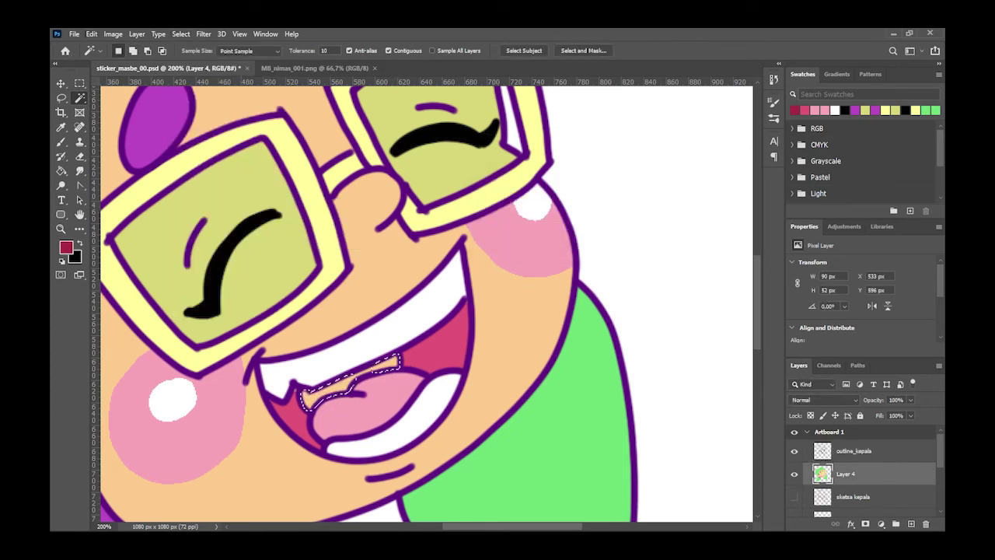
left_click(92, 34)
left_click(109, 216)
left_click(633, 169)
key("ctrl+d")
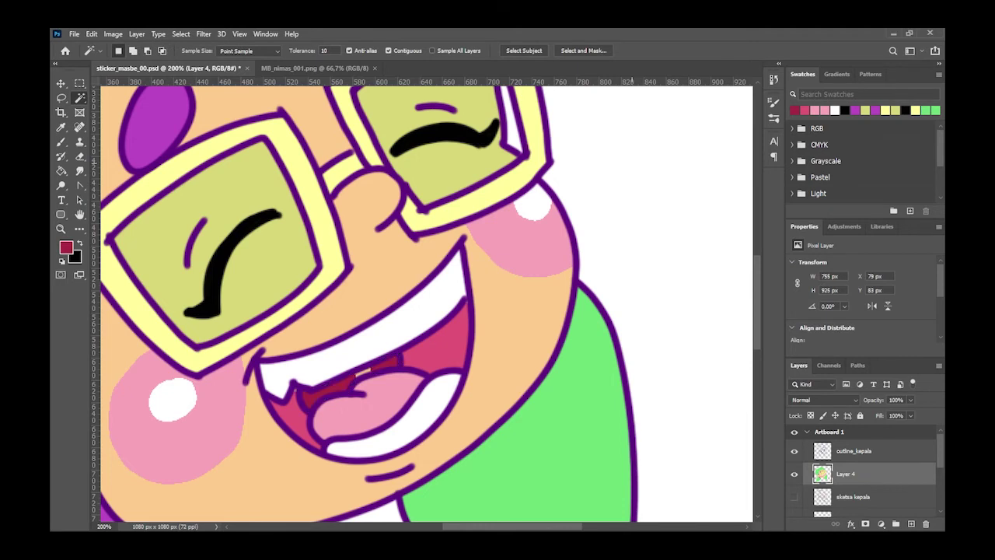
Switch to the Brush with a pink foreground colour
key("b")
left_click(66, 247)
left_click(539, 295)
left_click(706, 278)
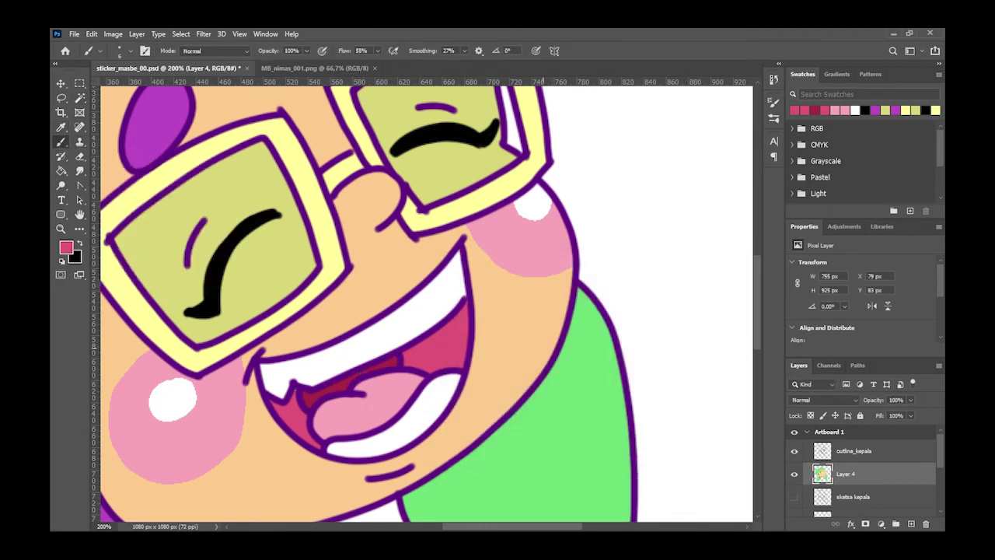
Zoom out, show the peace-sign hand Layer 3, and raise the hand layers above outline_kepala
key("z")
key("ctrl+minus")
key("ctrl+minus")
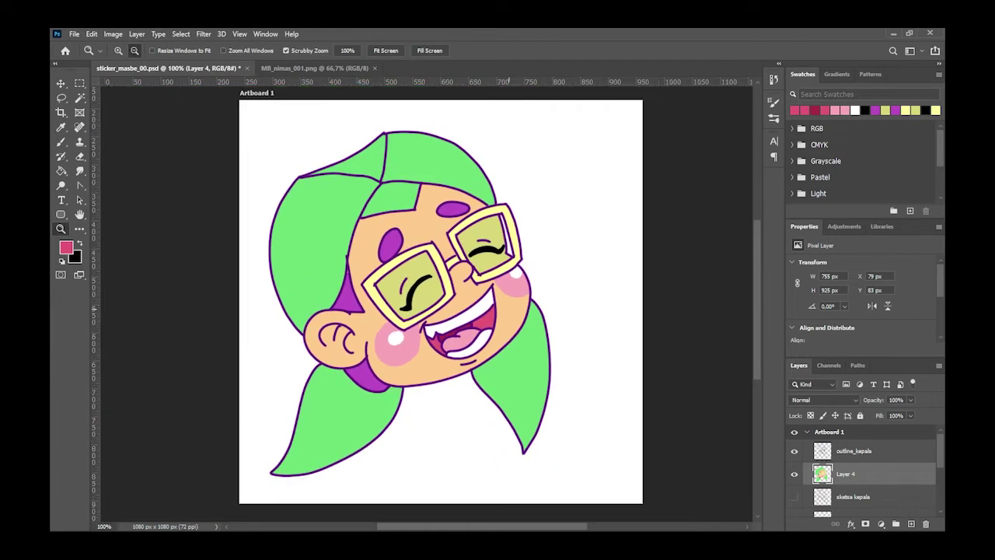
key("ctrl+minus")
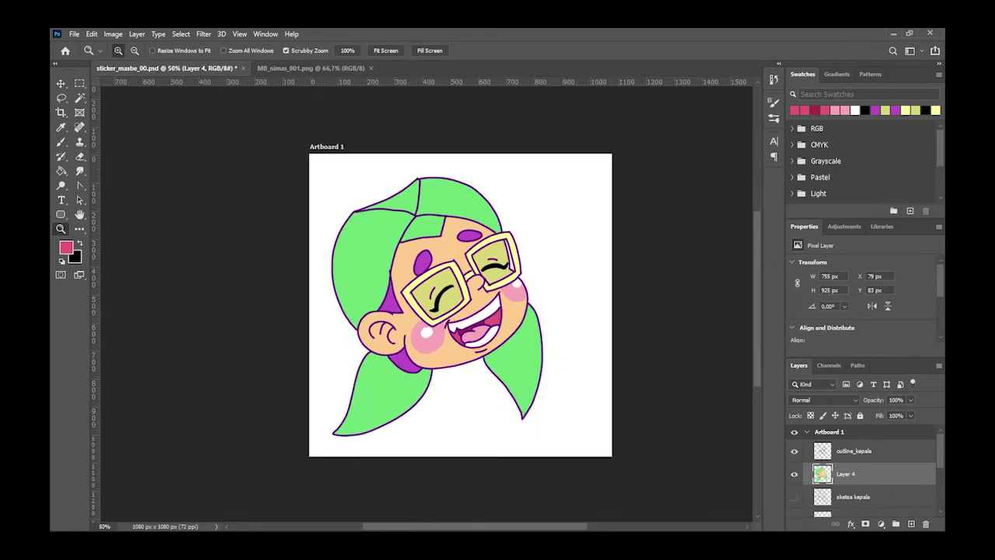
left_click(854, 450)
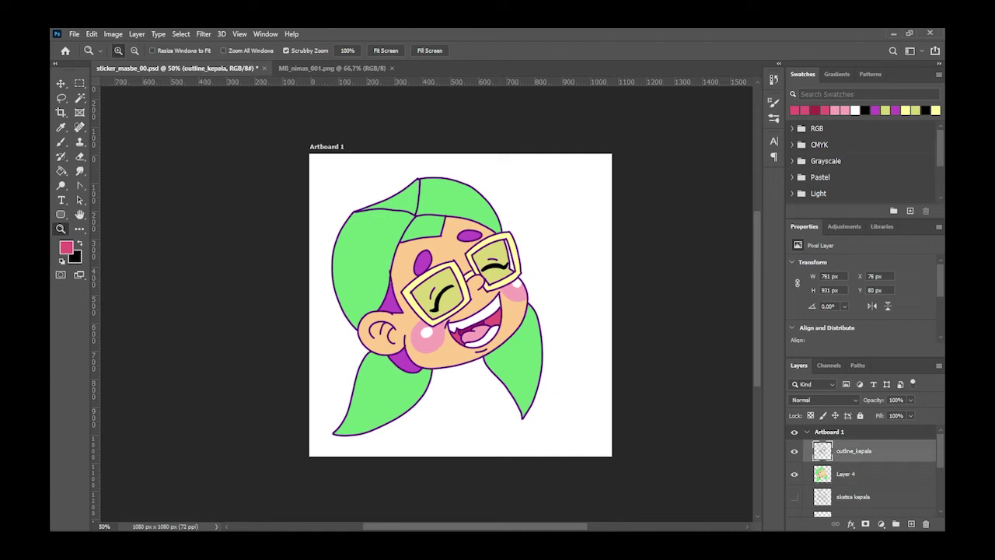
scroll(863, 474, "down", 3)
left_click(794, 487)
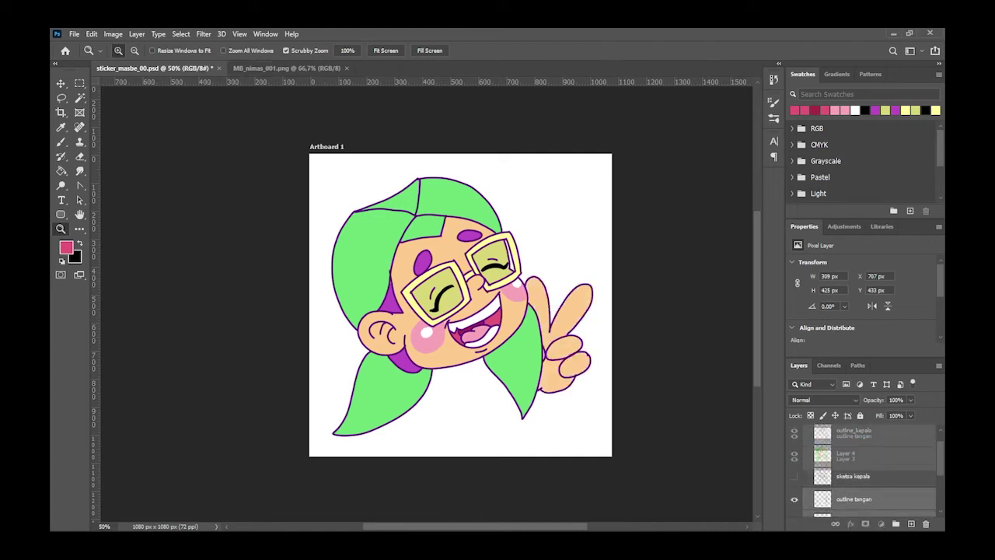
key("ctrl+bracketright")
key("ctrl+bracketright")
key("ctrl+bracketright")
Move the hand down-right beside the face and rotate it about 9° clockwise
key("v")
left_click_drag(584, 343, 600, 387)
left_click(92, 33)
left_click(256, 312)
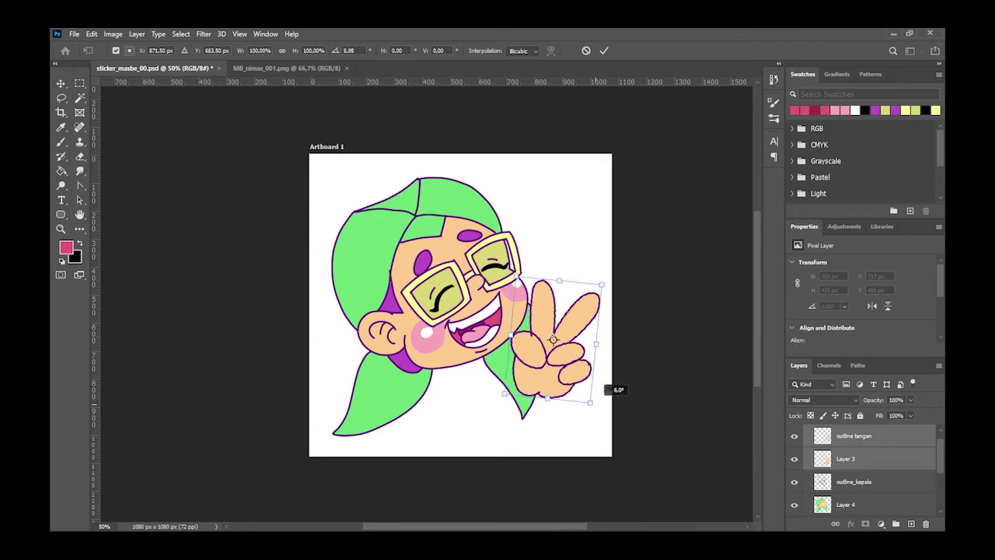
key("Return")
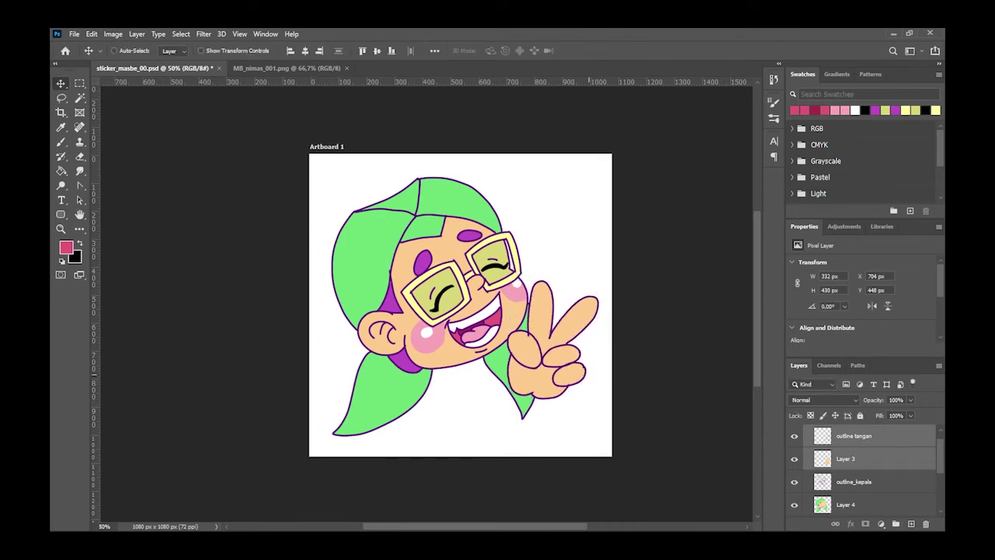
Start a Save As of sticker_masbe_01 to this computer
left_click(74, 33)
left_click(89, 167)
left_click(547, 361)
Save as sticker_masbe_01color.psd, then take a darker crimson foreground from the MB_nimas_001.png palette
key("End")
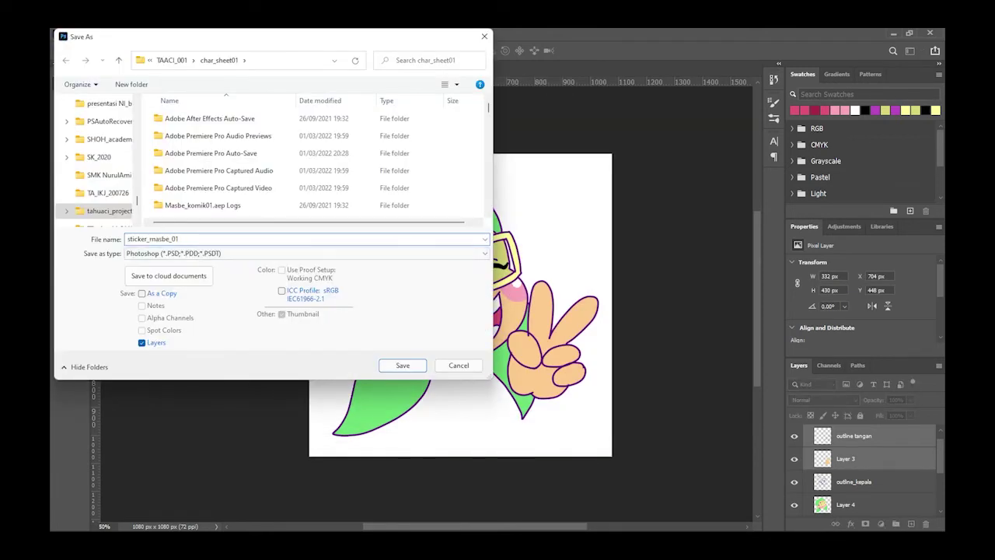
key("Return")
key("Return")
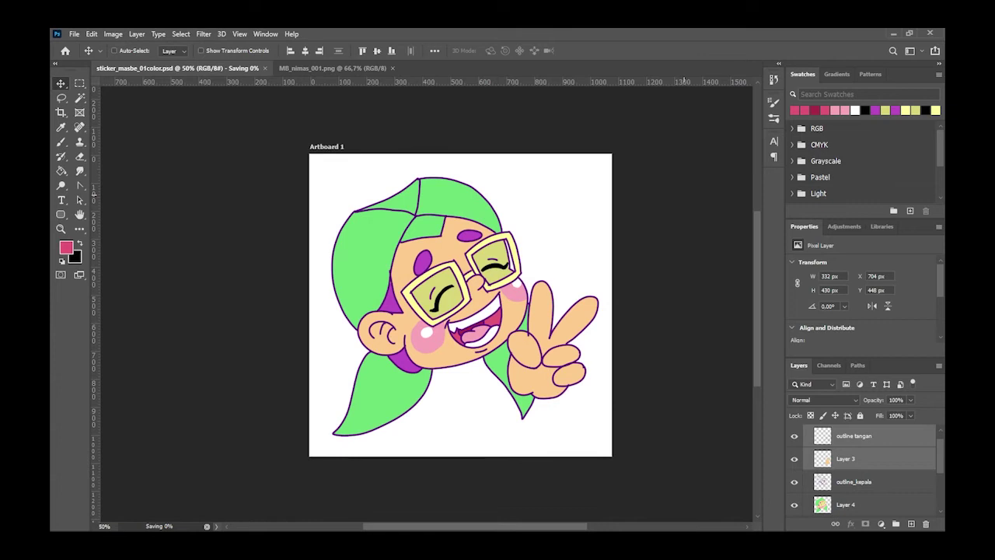
left_click(297, 68)
left_click(66, 247)
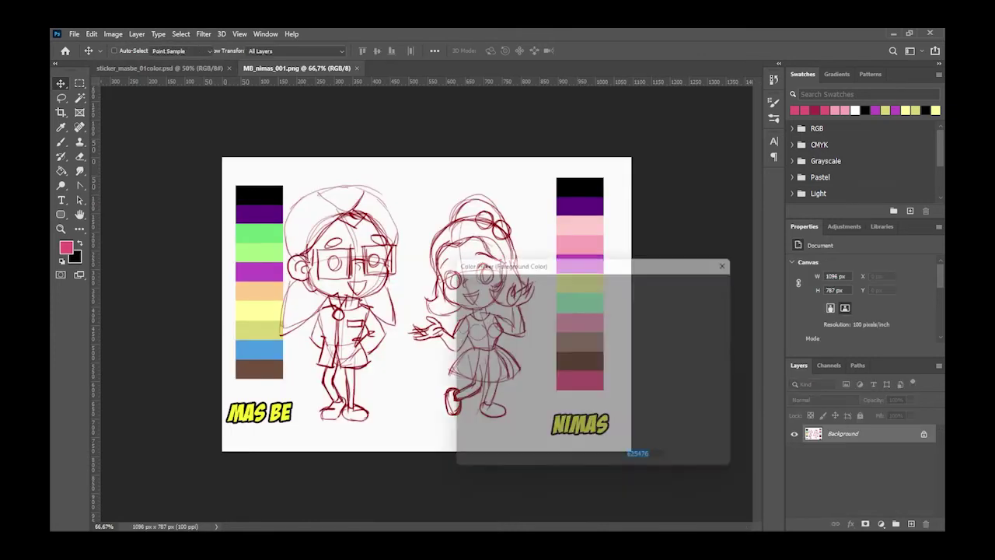
left_click_drag(681, 293, 715, 308)
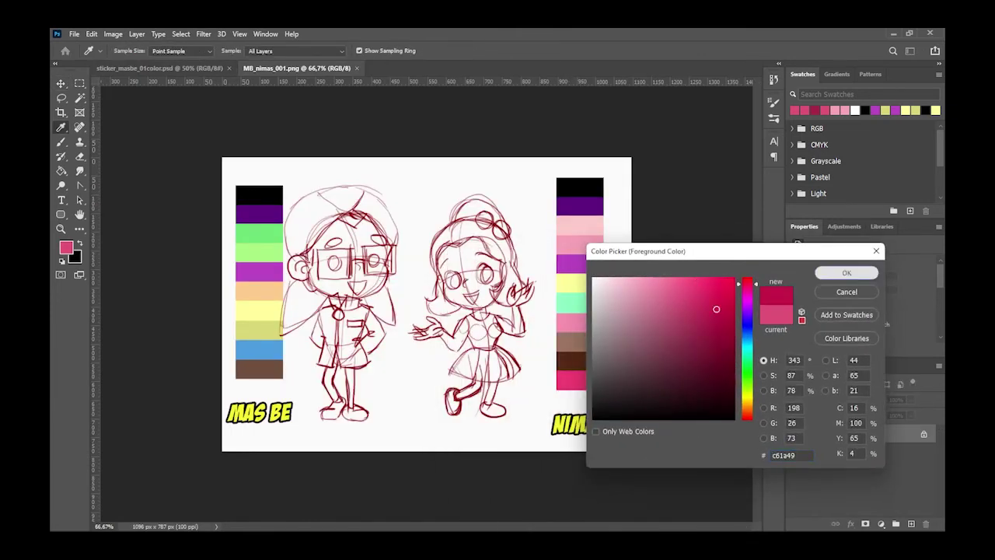
left_click(847, 272)
Return to the sticker and start a text box below the face
left_click(160, 67)
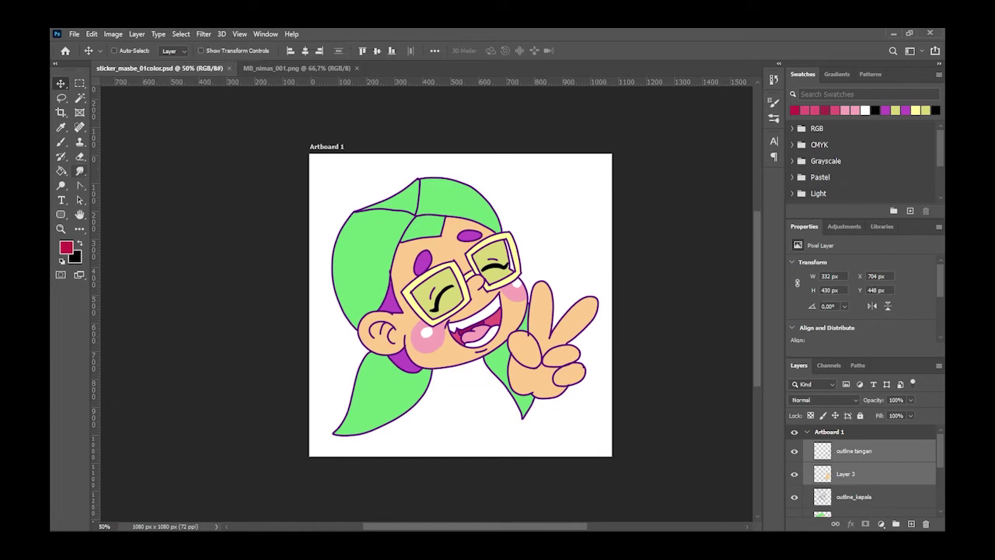
left_click(61, 199)
left_click(382, 420)
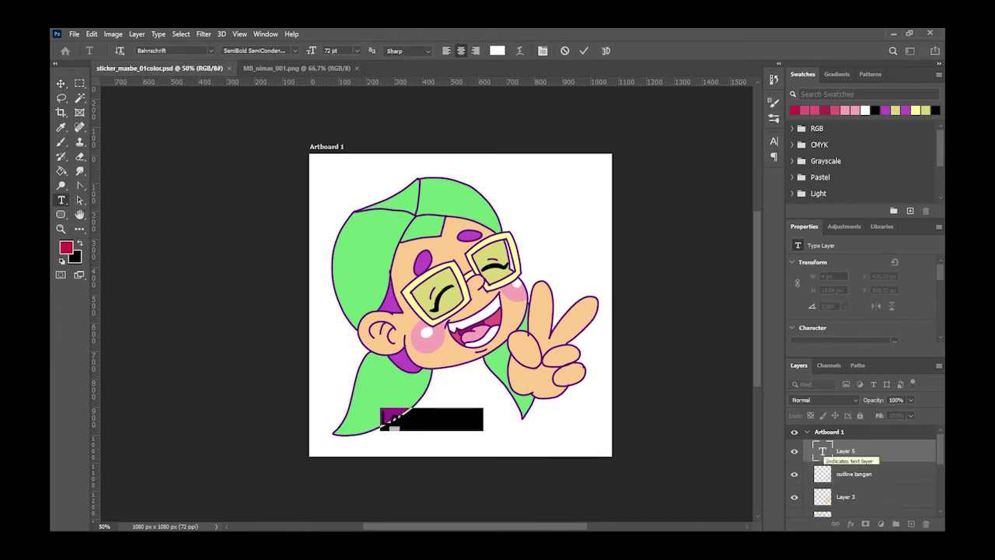
Finish the SELAMAT PAGI text and colour it crimson c91647
key("BackSpace")
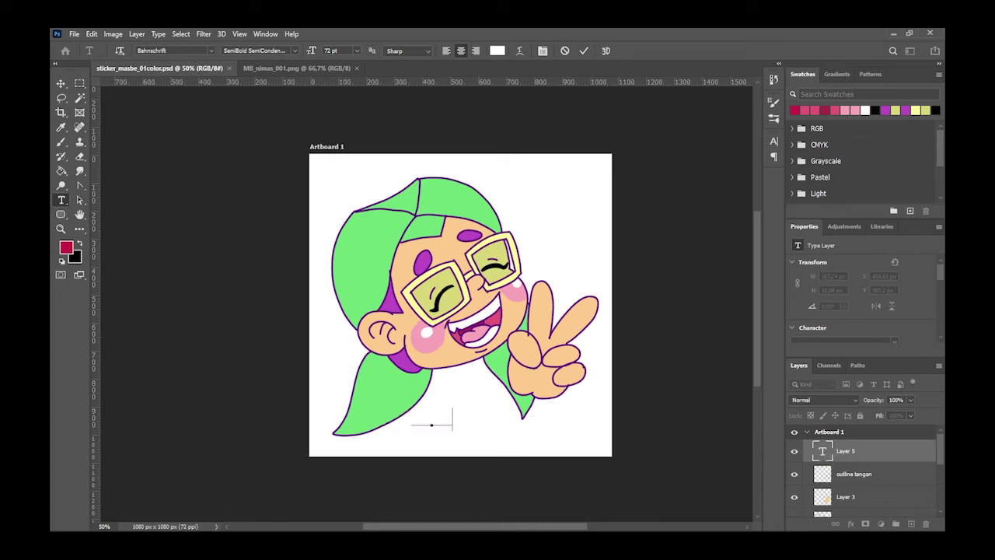
type("AT")
left_click(497, 50)
type("c61a49")
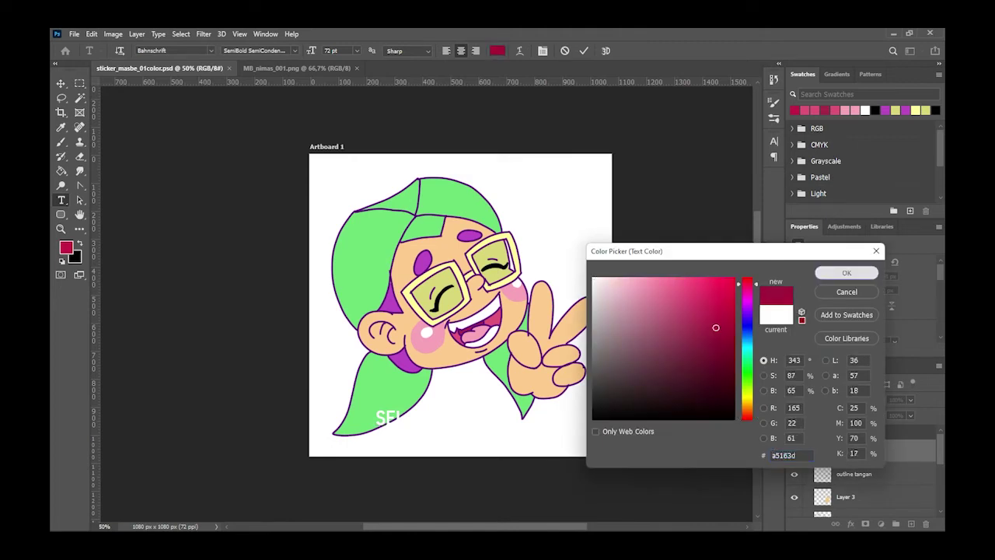
left_click(846, 272)
left_click(497, 50)
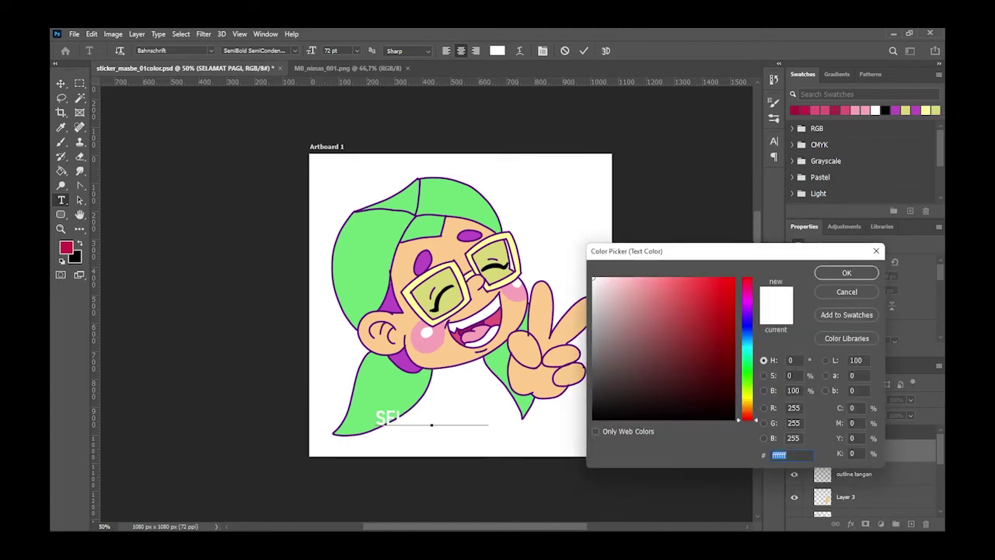
type("c91647")
key("Return")
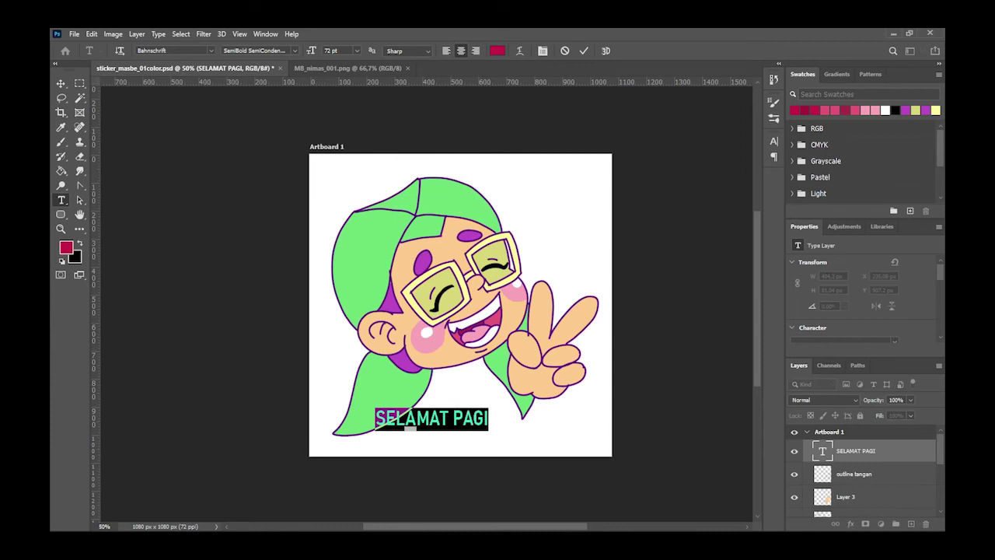
Apply the Daddy Cartoon font and shift the text right along the bottom
left_click(211, 51)
left_click(179, 147)
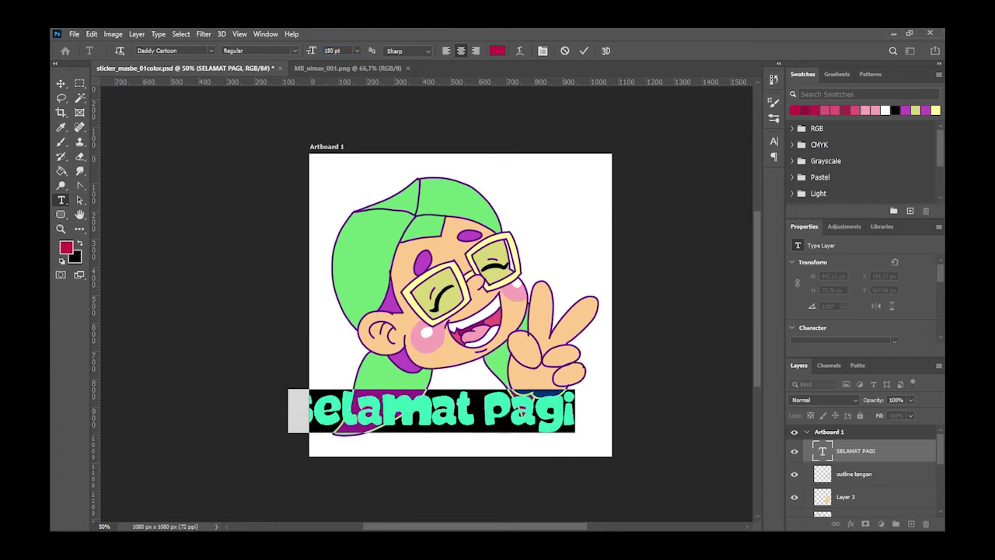
left_click(60, 83)
left_click_drag(574, 392, 603, 391)
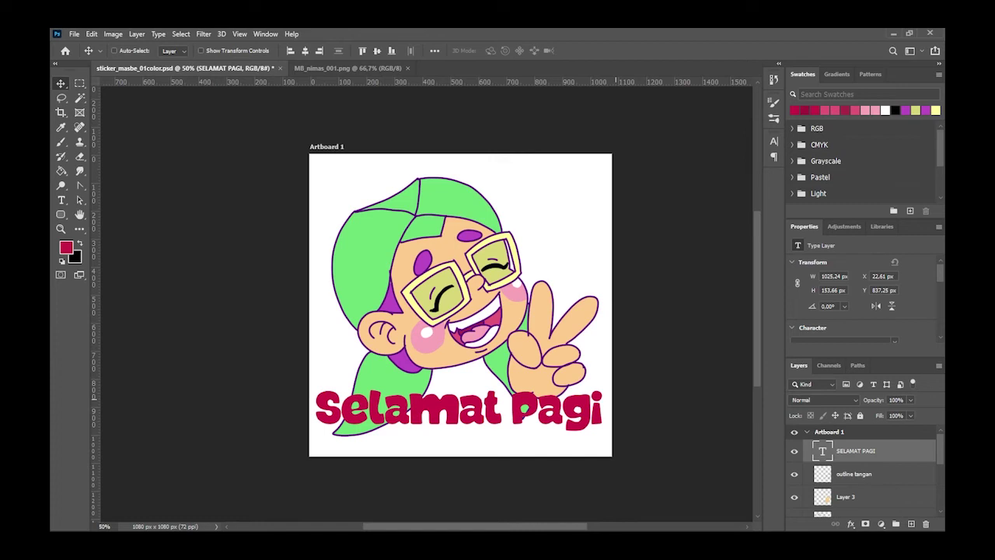
Break the caption into 'Selamat' and 'Pagi' lines with 140 pt leading
double_click(603, 396)
left_click(511, 408)
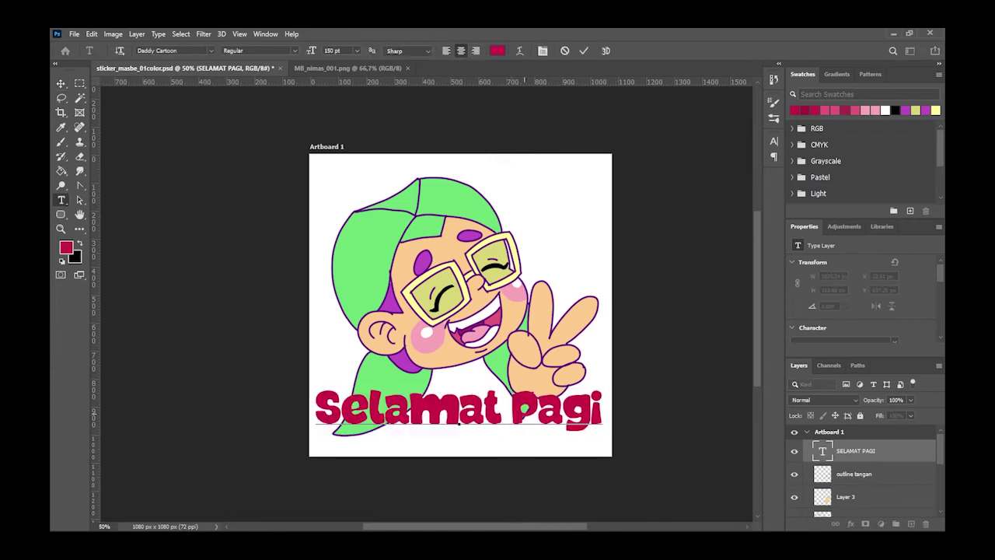
key("Return")
key("ctrl+a")
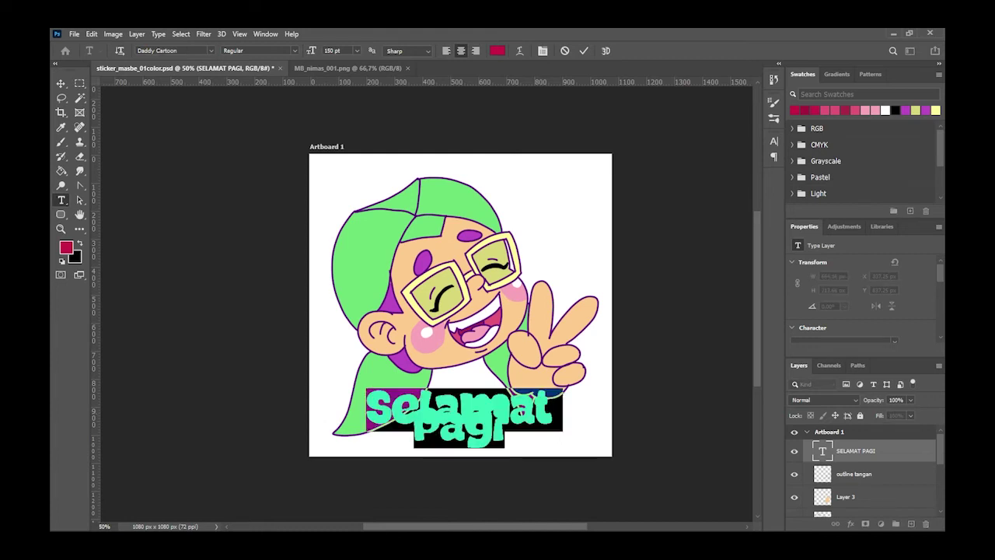
left_click(542, 51)
left_click(728, 171)
type("140")
key("Return")
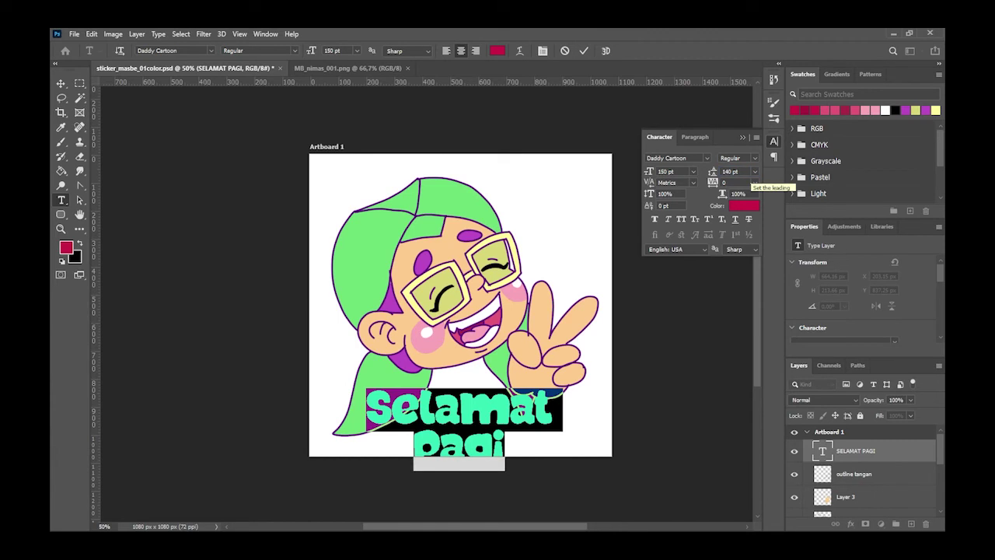
Move the two-line caption up beneath the peace sign
left_click(61, 83)
mouse_move(512, 384)
left_mouse_down()
mouse_move(513, 350)
mouse_move(545, 366)
mouse_move(566, 354)
left_mouse_up()
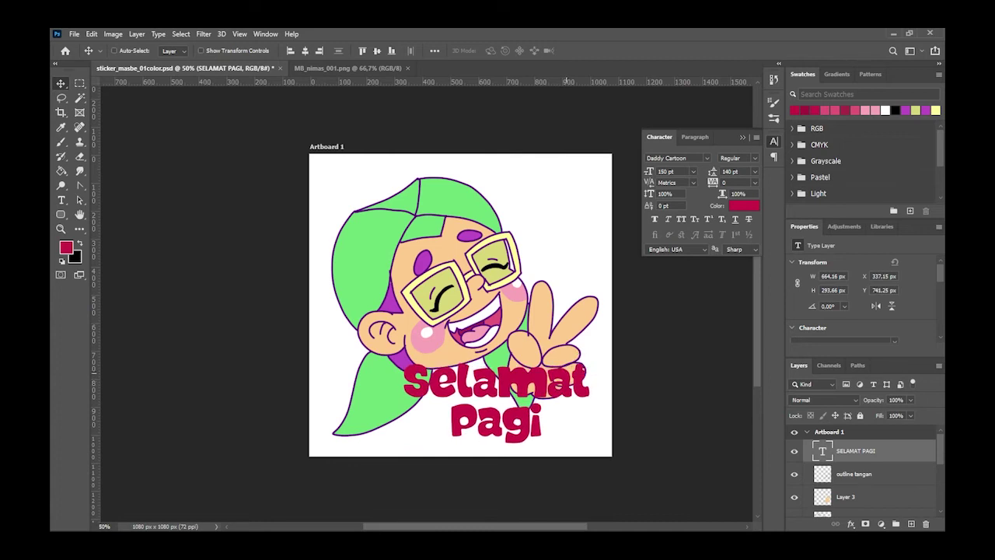
left_click(849, 523)
Add a white ffffff Stroke of 10 px to the caption layer
left_click(871, 441)
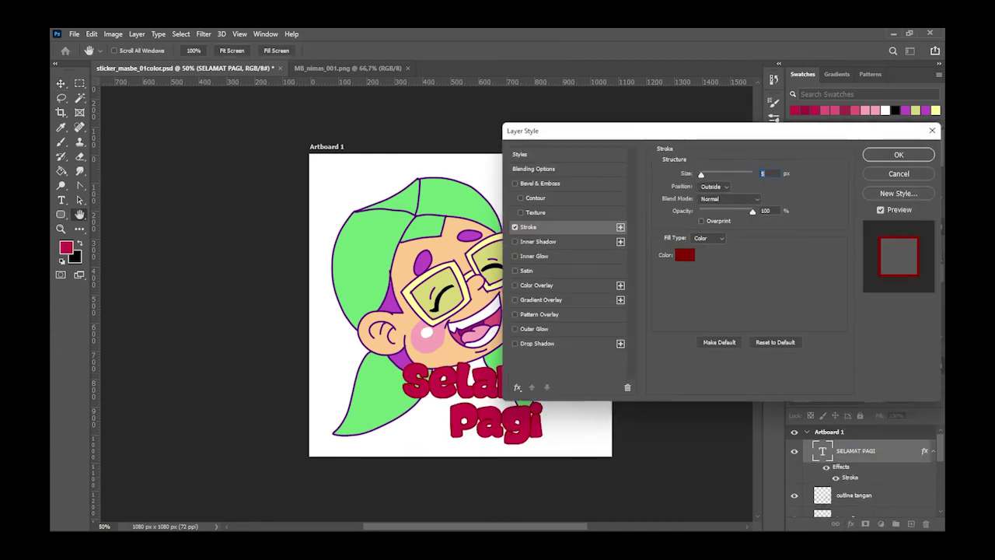
left_click(684, 254)
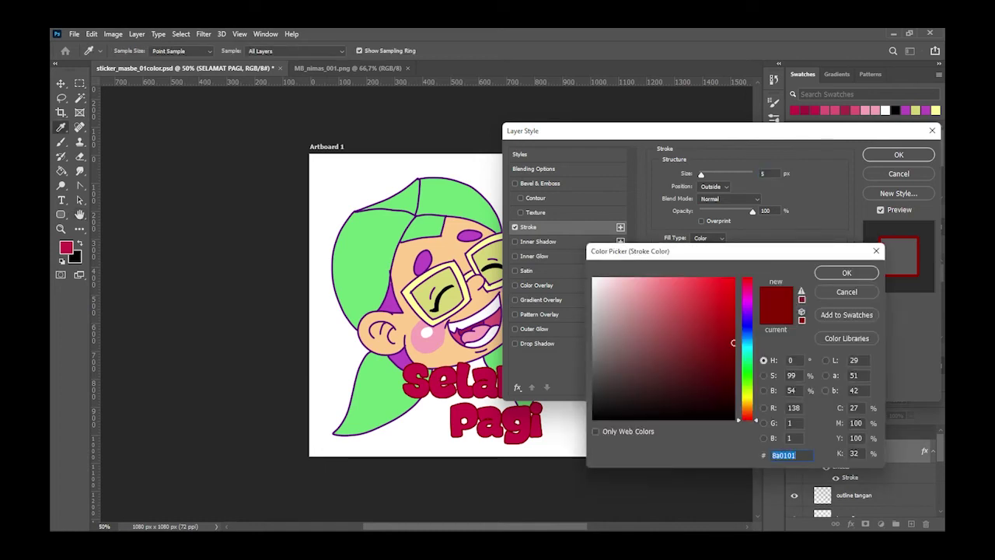
type("ffffff")
key("Return")
type("10")
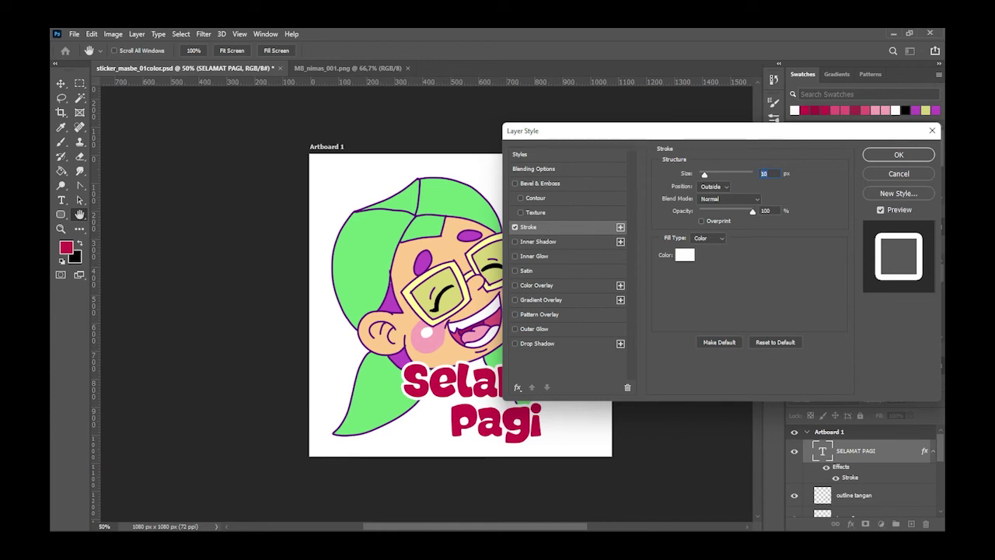
Apply the caption stroke, then check and activate Layer 2
key("Return")
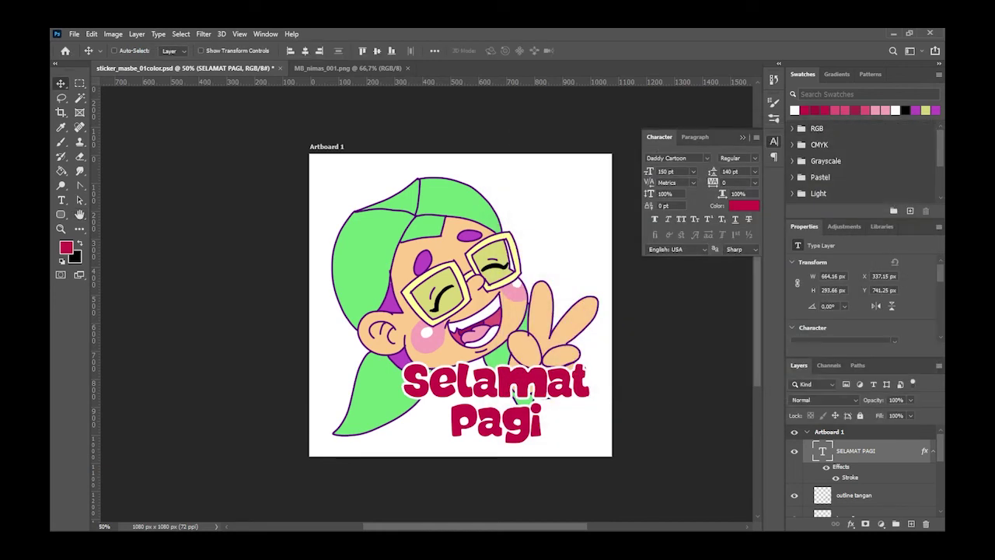
scroll(863, 470, "down", 3)
scroll(862, 470, "down", 3)
scroll(862, 471, "up", 2)
scroll(863, 470, "up", 2)
scroll(862, 470, "down", 4)
left_click(793, 505)
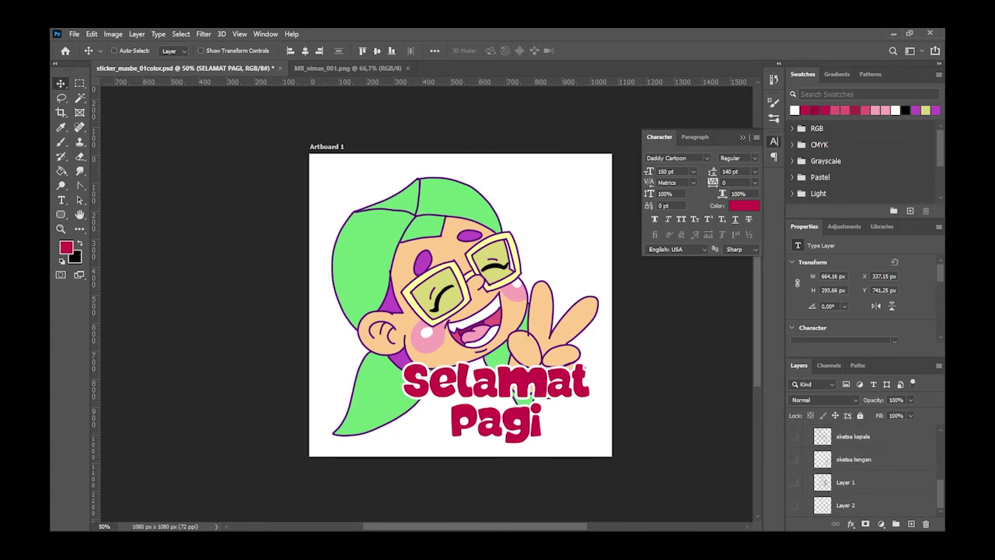
left_click(794, 505)
left_click(848, 505)
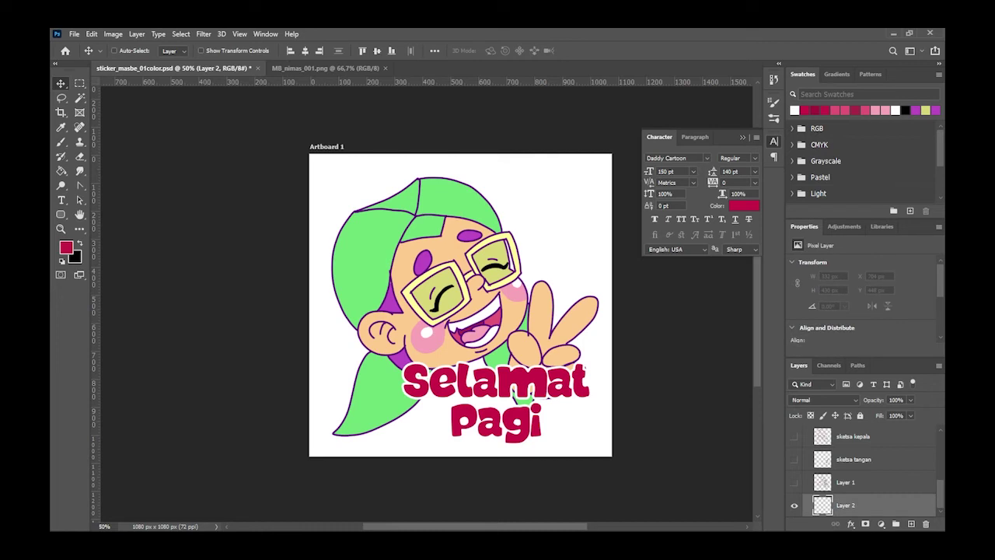
Fill Layer 2 with a greyish pink backdrop using the Paint Bucket
left_click(66, 247)
left_click(597, 350)
left_click(844, 271)
left_click(61, 170)
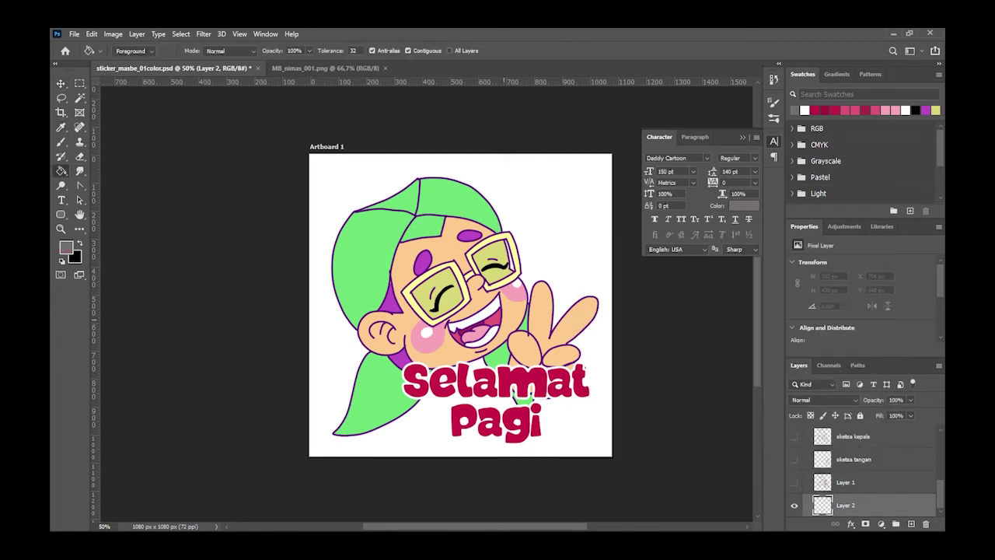
left_click(579, 404)
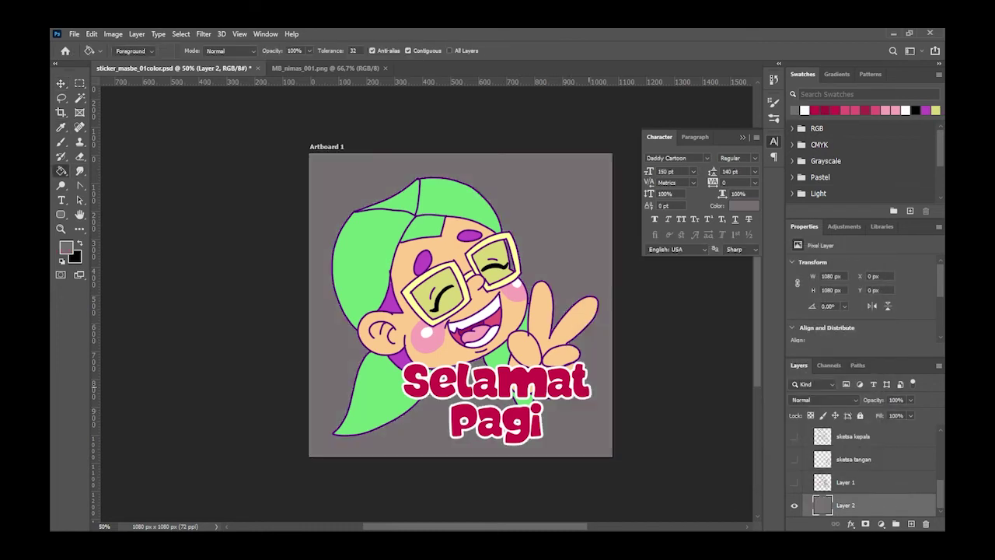
Nudge the outline tangan and Layer 3 hand layers up and slightly right
scroll(863, 470, "up", 10)
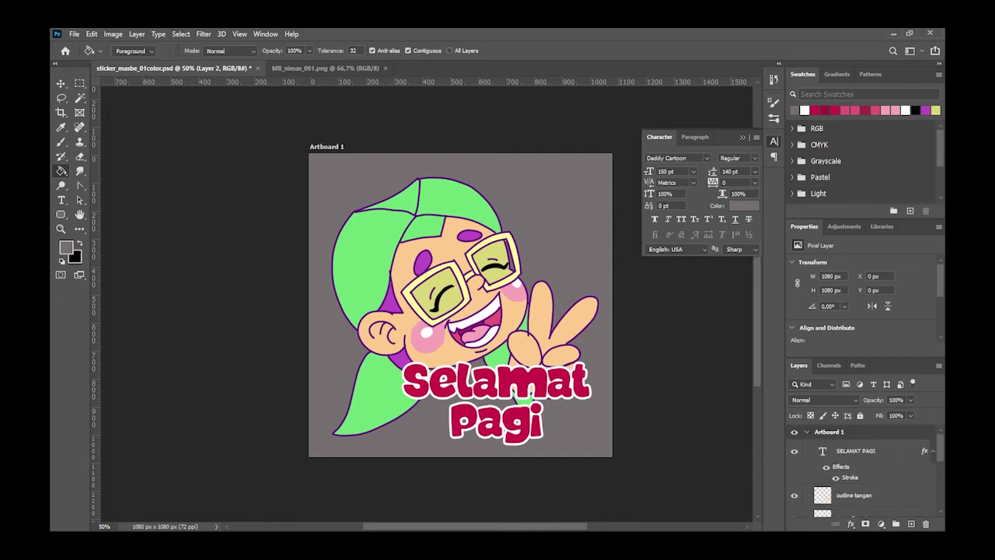
left_click(853, 495)
scroll(863, 475, "down", 2)
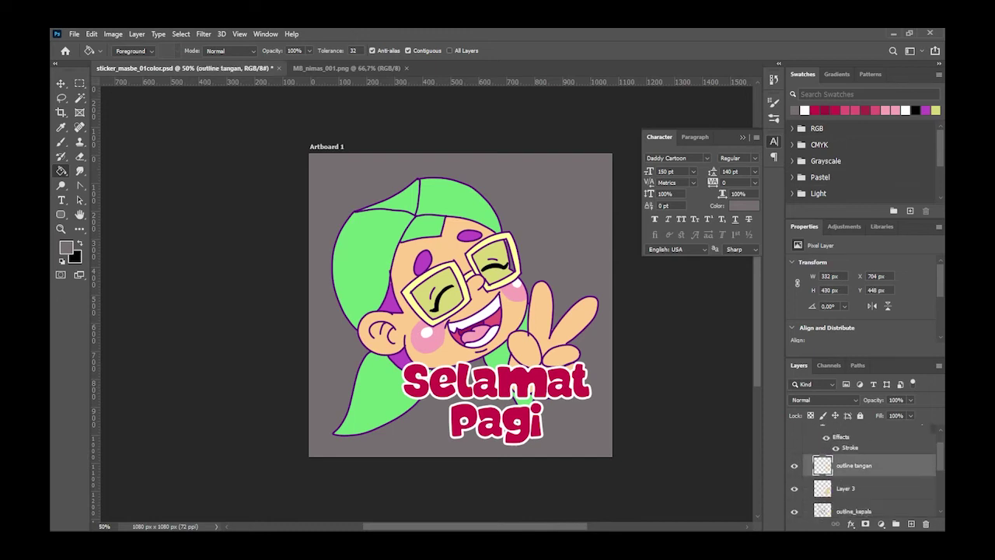
left_click(845, 488, "shift")
left_click(61, 83)
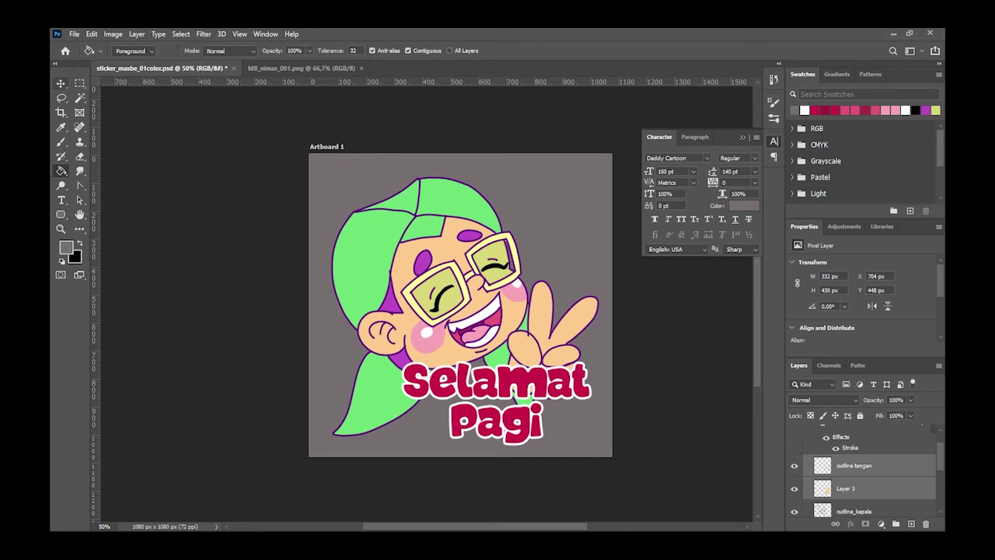
key("shift+Up")
key("shift+Up")
key("shift+Up")
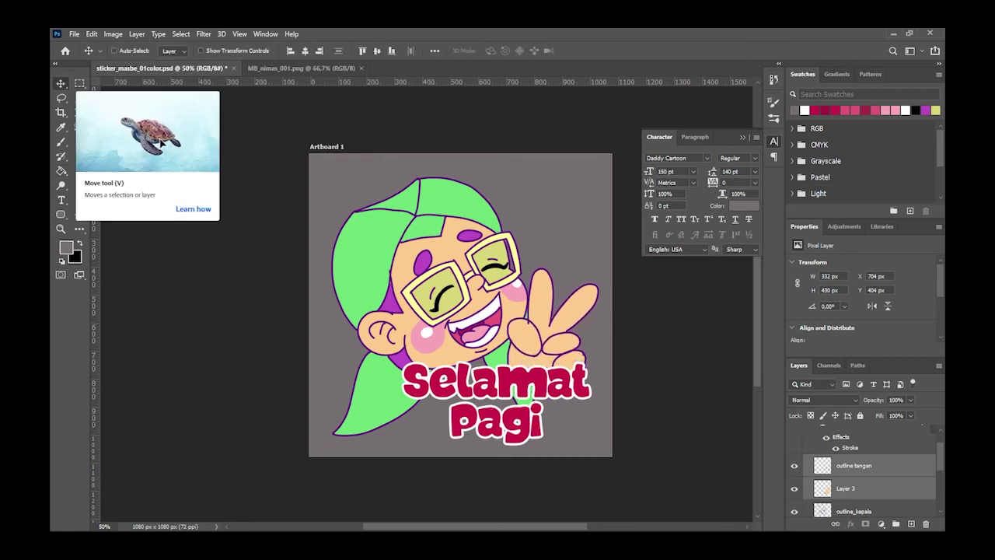
key("Right")
key("Right")
key("Right")
key("Right")
Nudge the SELAMAT PAGI text down, then multi-select Layer 4 and the layers below it
scroll(867, 458, "up", 2)
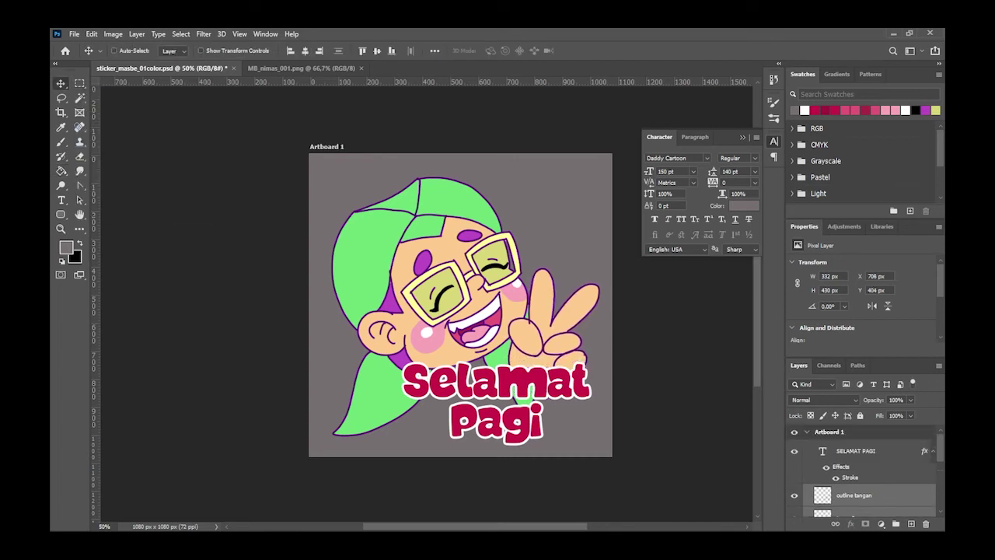
left_click(855, 451)
key("Down")
key("Down")
key("Down")
key("Down")
key("Down")
key("Down")
scroll(863, 467, "down", 1)
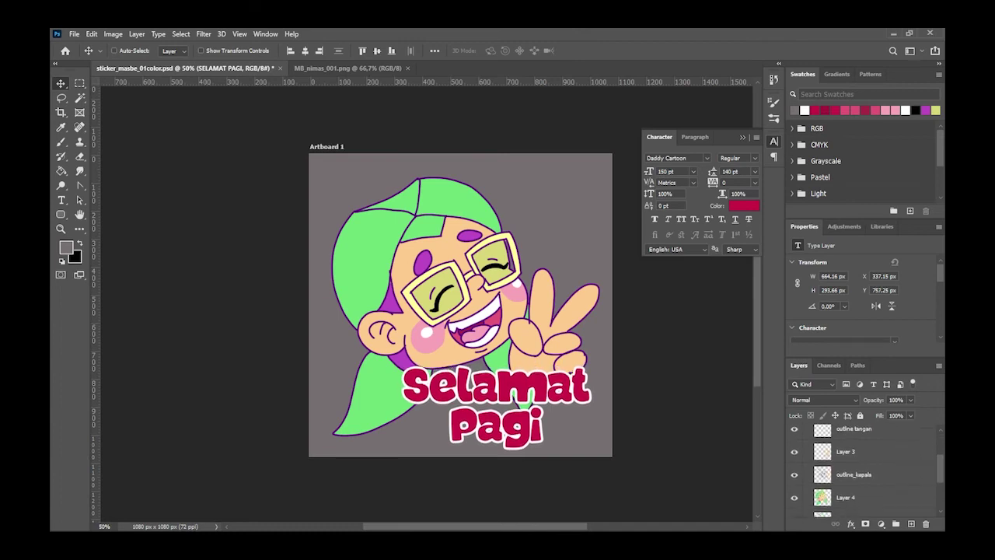
key("alt+bracketleft")
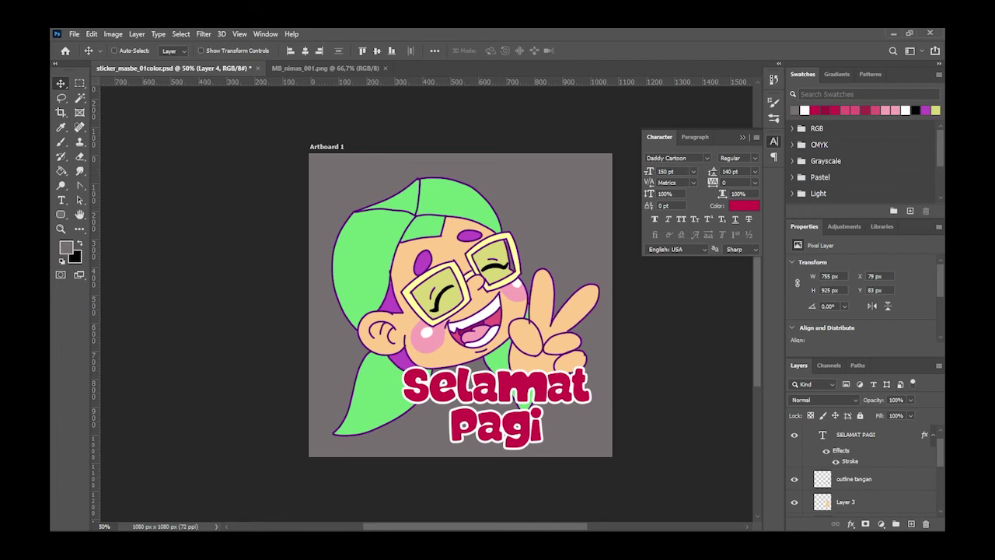
key("alt+shift+bracketleft")
key("shift+Up")
key("shift+Up")
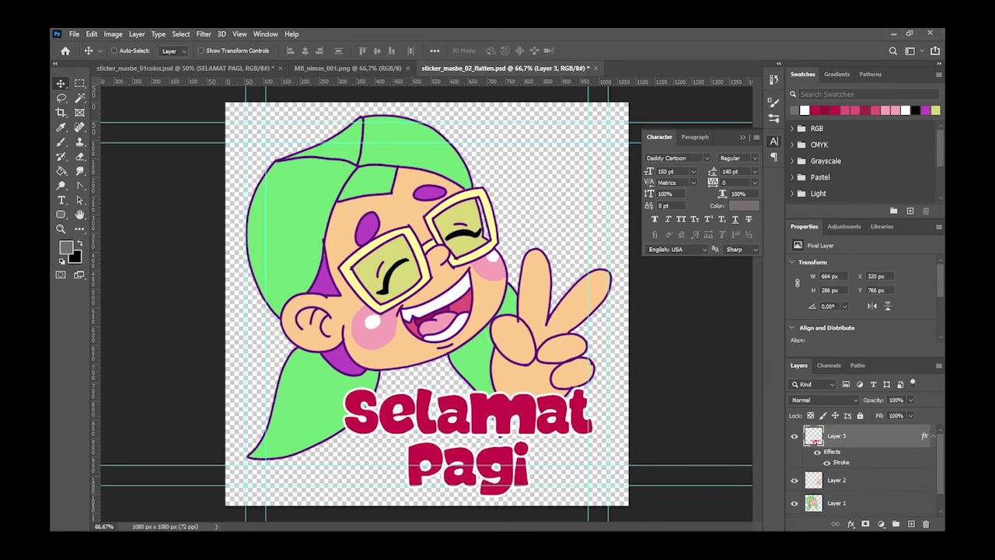
Toggle the text, hand and face layers' visibility to identify each layer
left_click(794, 436)
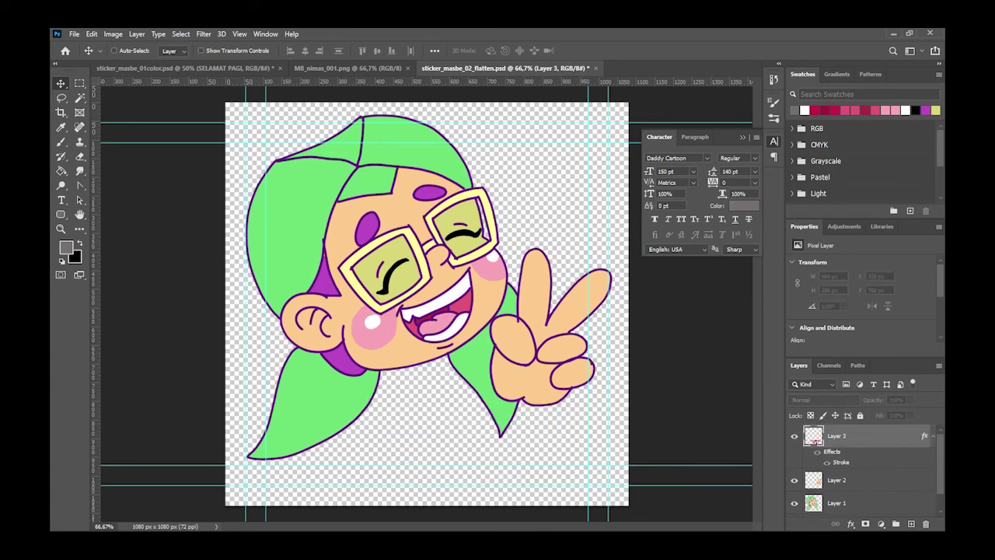
left_click(794, 436)
left_click(794, 479)
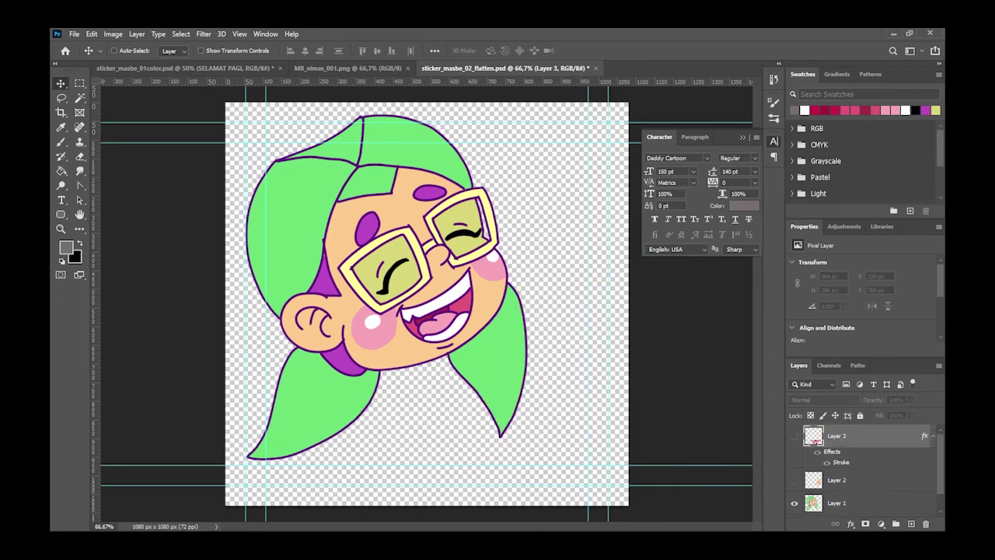
left_click(793, 502)
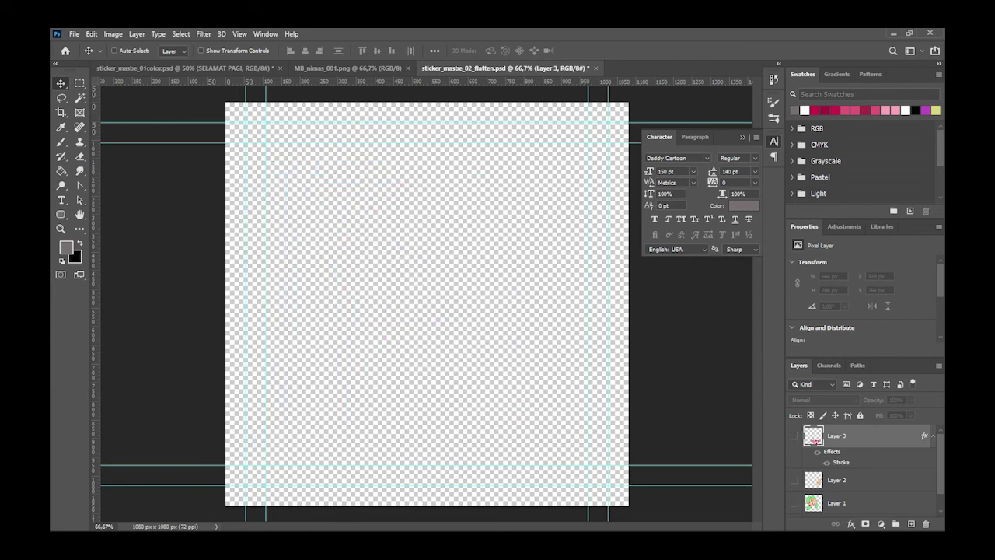
scroll(862, 467, "down", 1)
left_click(793, 506)
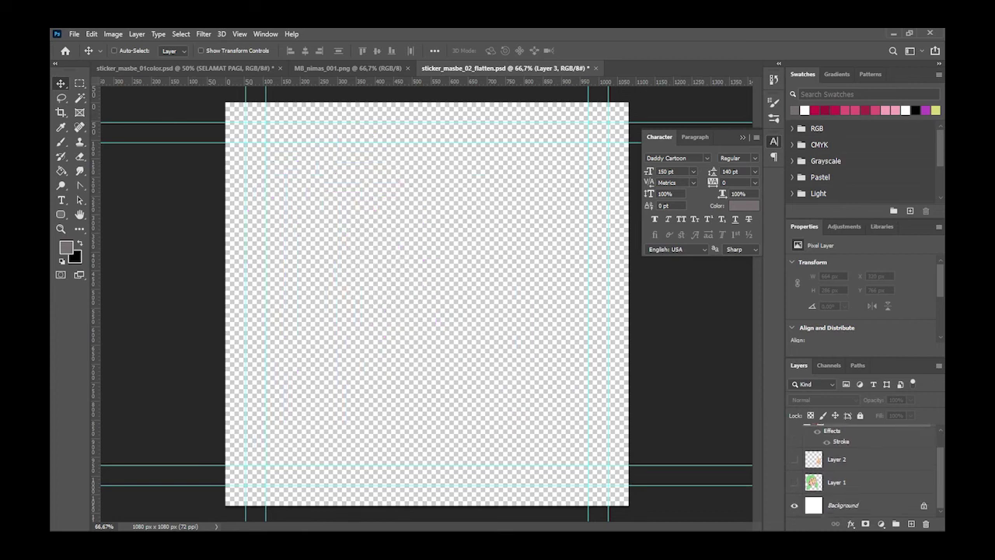
Rename Layer 1 to wajah_mb and Layer 2 to tangan_mb
left_click(855, 482)
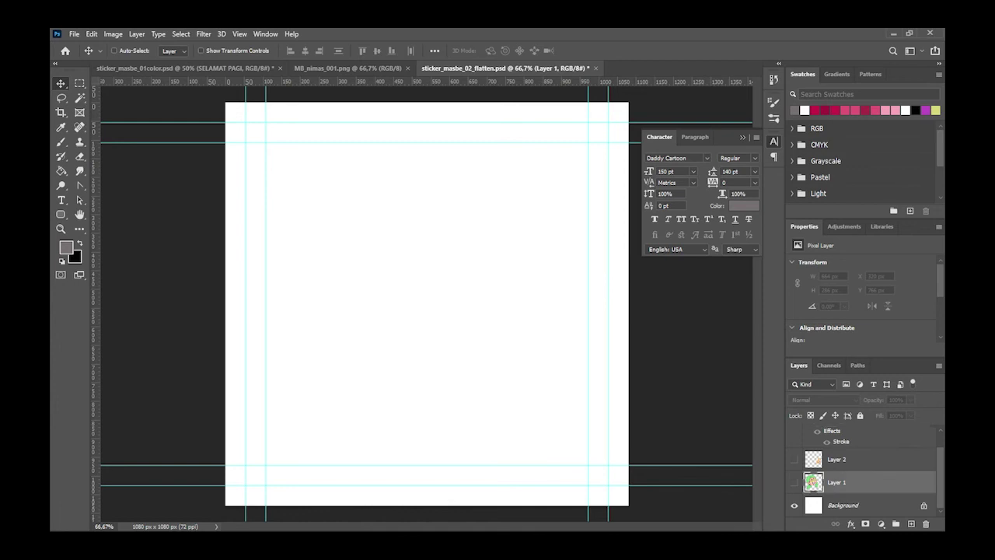
double_click(836, 482)
type("wajah")
type("_mb")
key("Return")
left_click(793, 459)
double_click(836, 458)
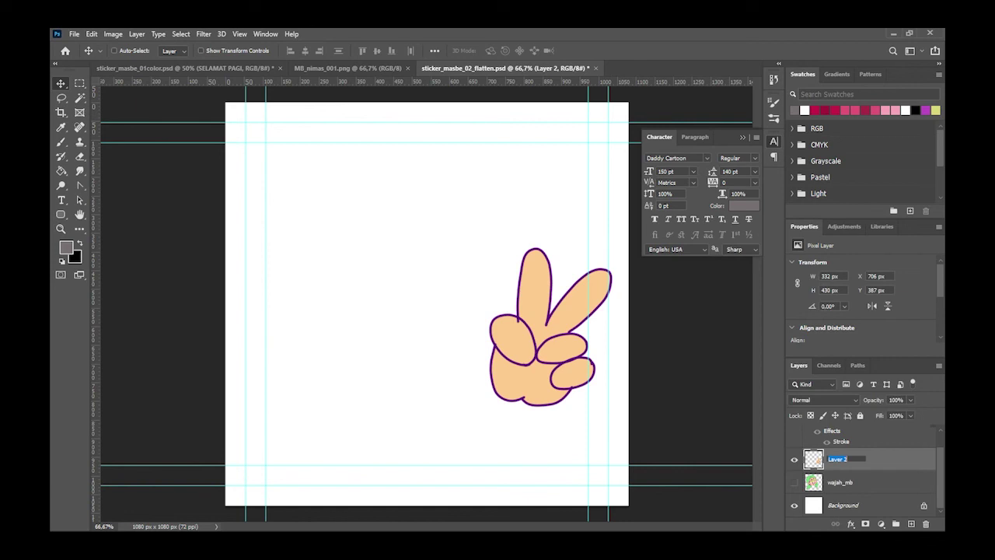
type("tangan")
type("_mb")
key("Return")
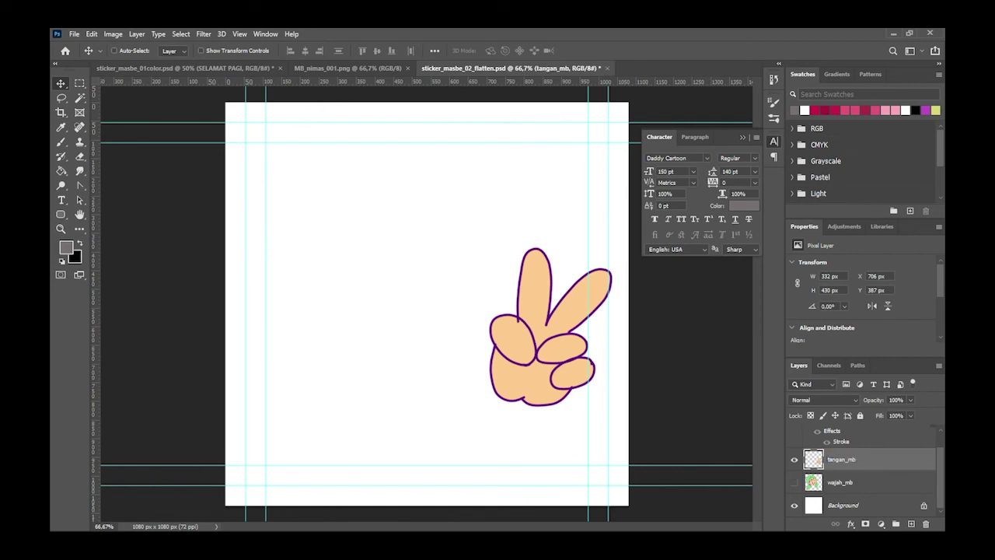
Show the face and Selamat Pagi layers again and hide the white Background
left_click(794, 482)
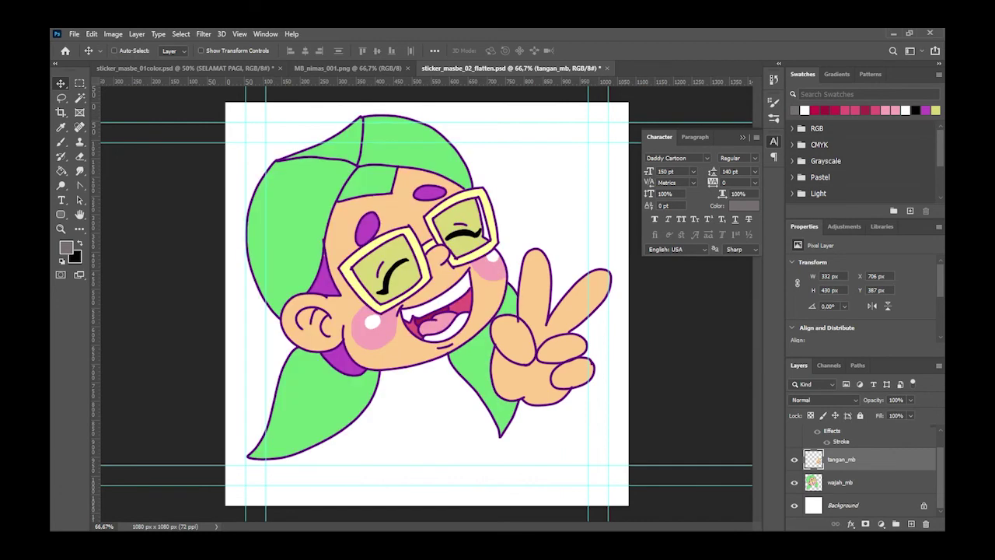
scroll(862, 466, "up", 1)
left_click(793, 435)
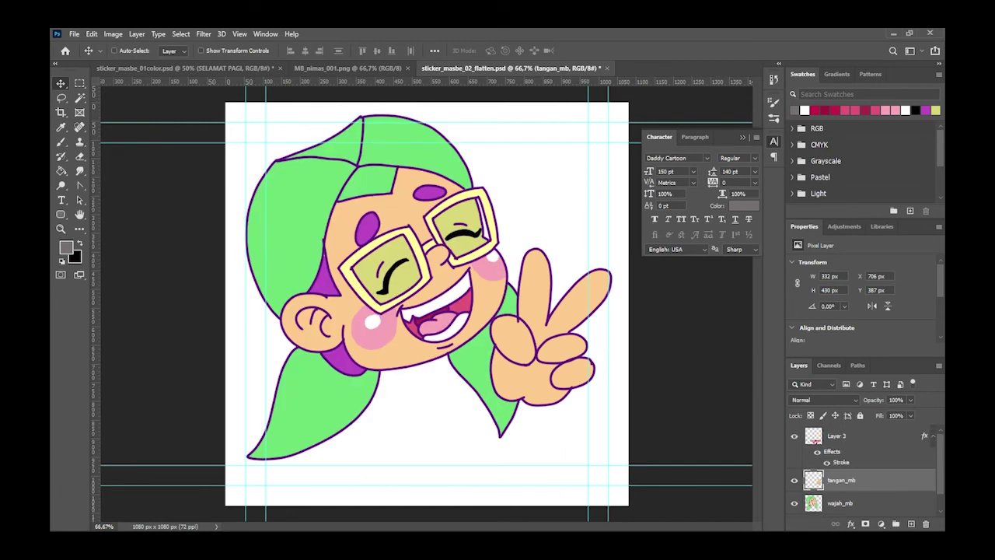
scroll(863, 466, "down", 1)
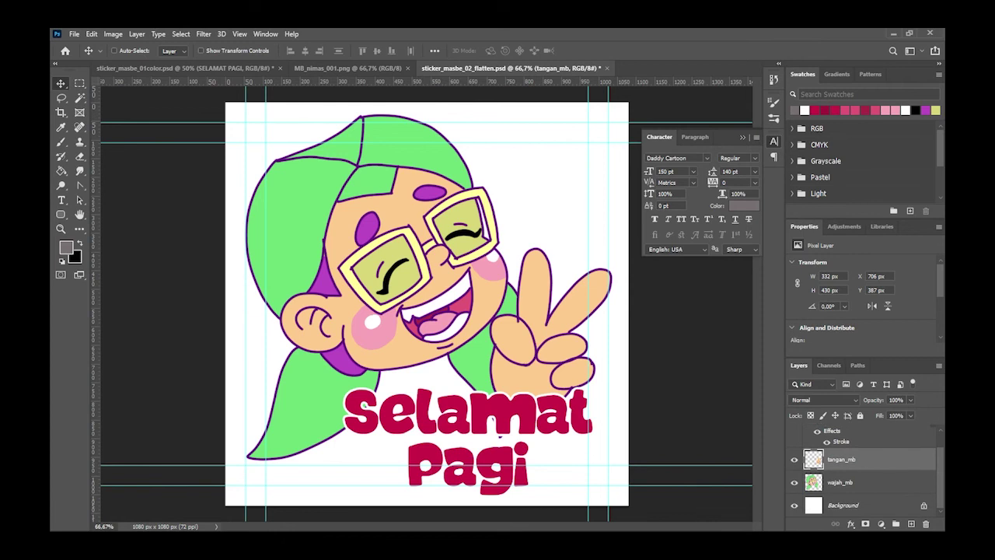
left_click(793, 505)
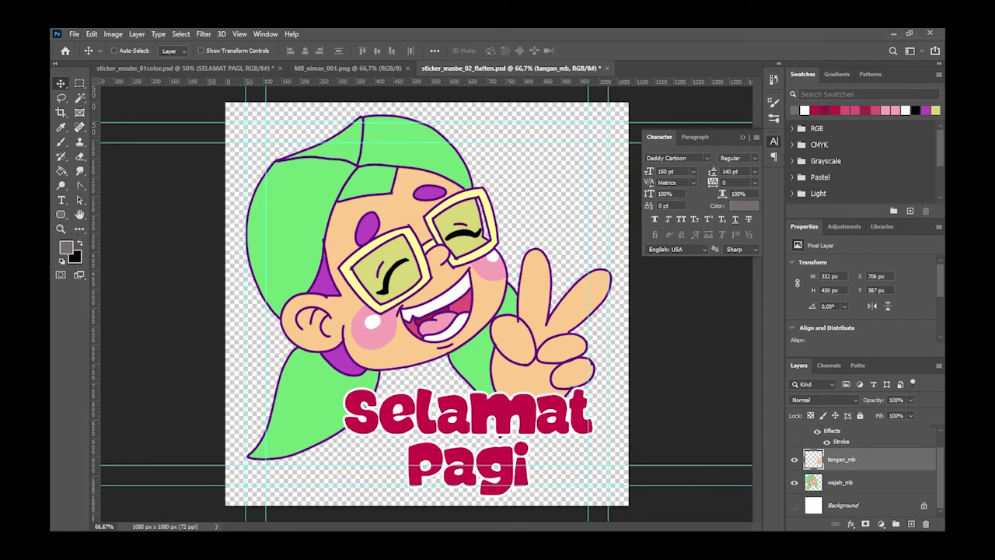
left_click(74, 34)
Save a PNG copy named sticker_masbe_02_flatten, replacing the old file, at smallest file size
left_click(94, 163)
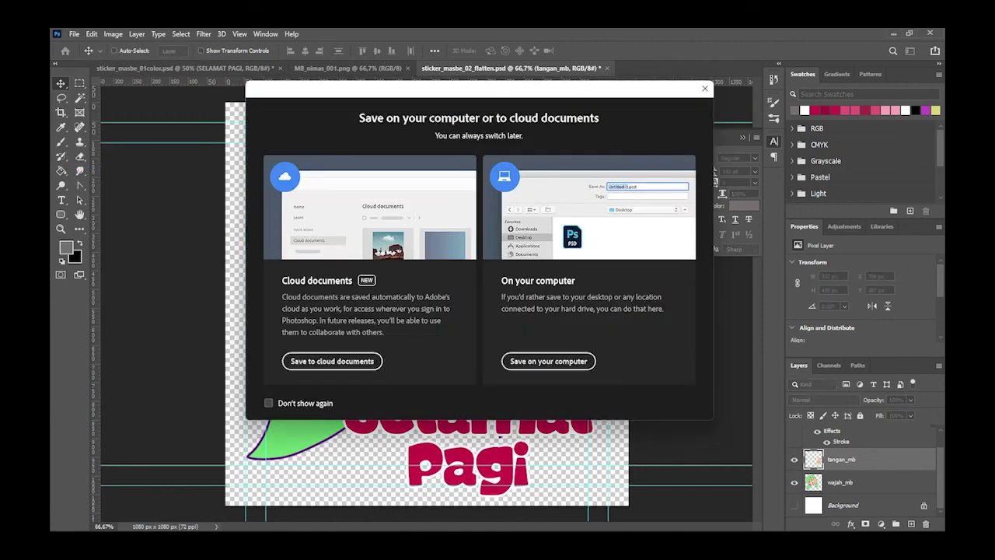
left_click(548, 361)
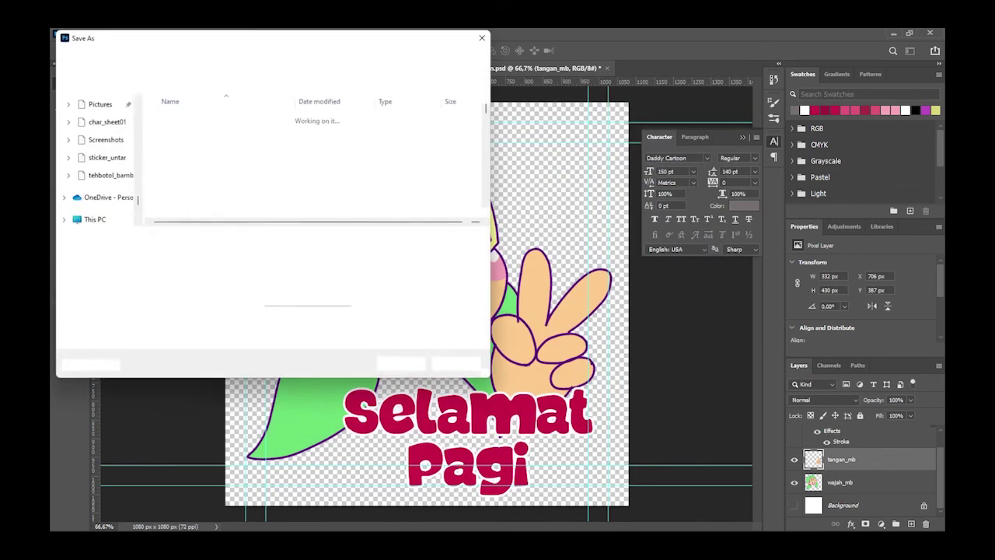
left_click(303, 253)
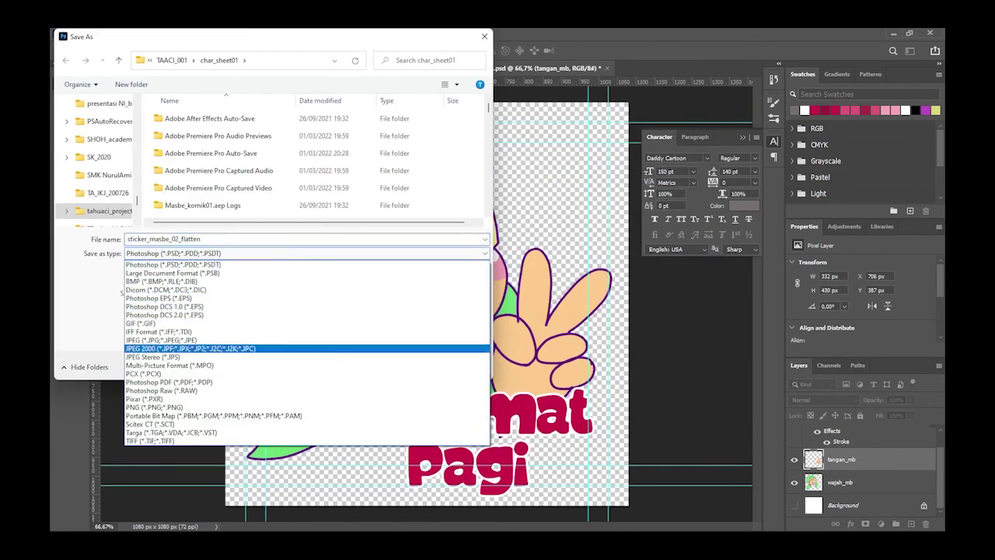
left_click(154, 407)
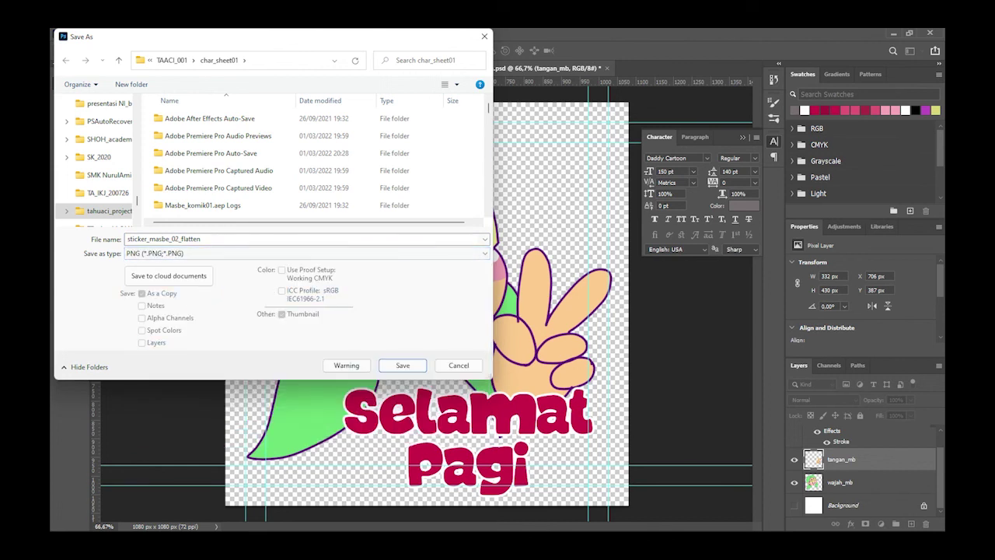
left_click(403, 365)
left_click(523, 284)
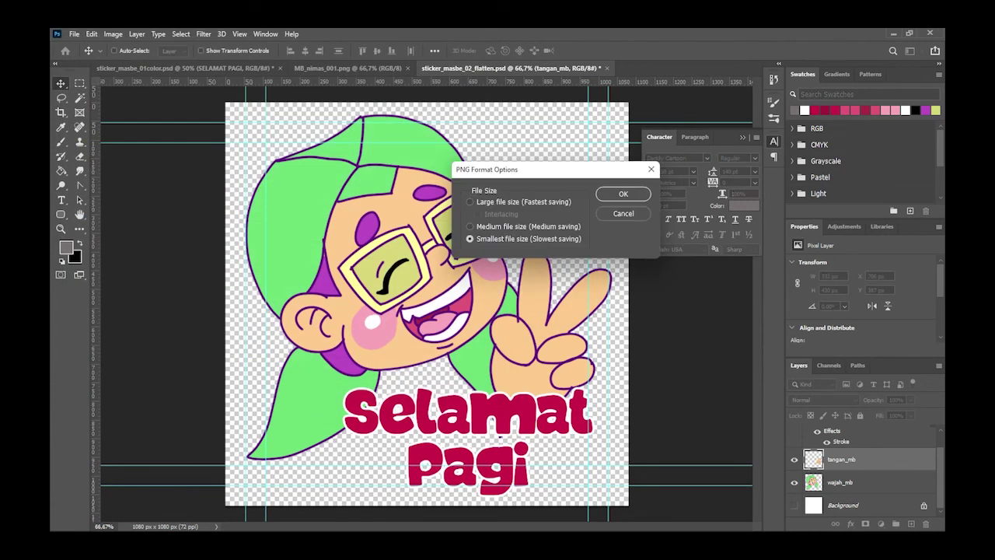
left_click(622, 193)
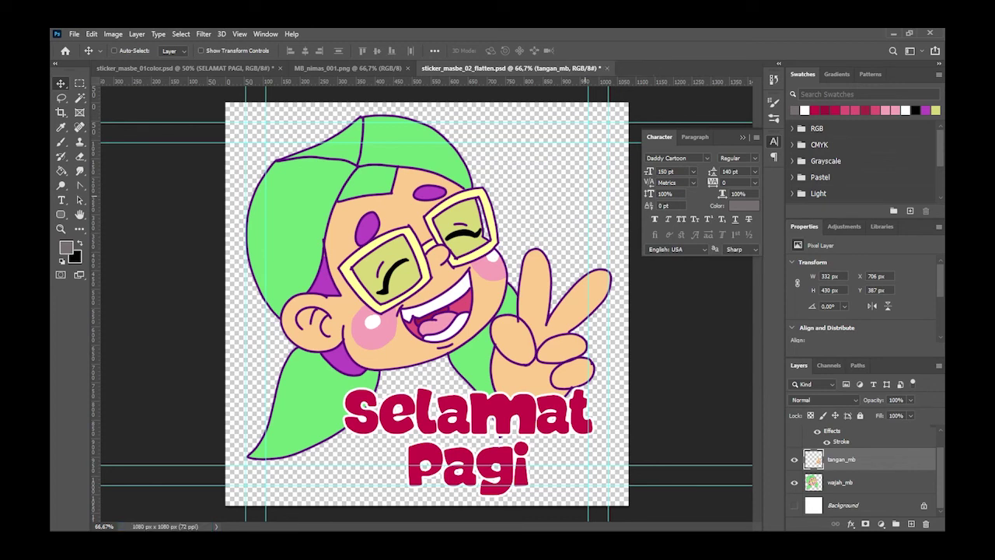
left_click(74, 34)
left_click(87, 56)
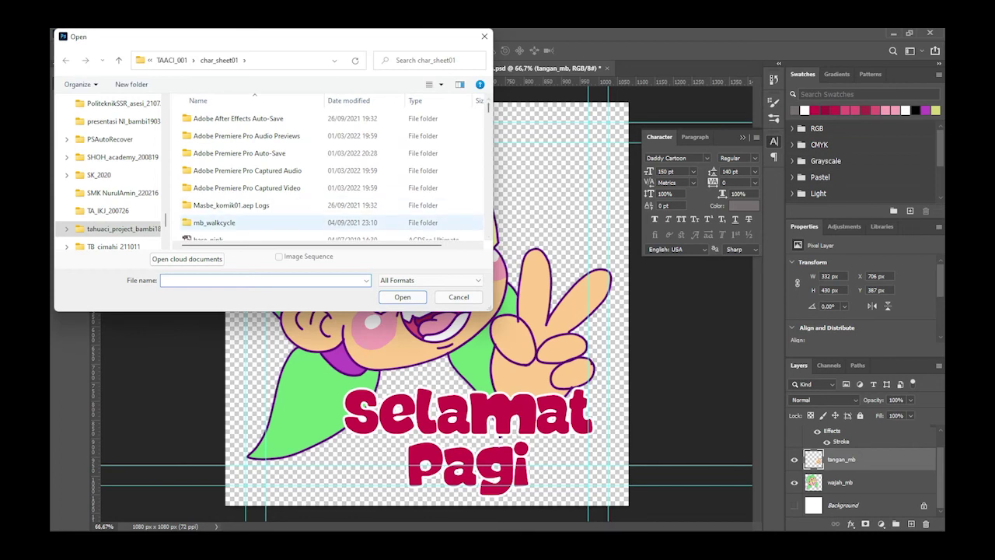
scroll(327, 171, "down", 5)
scroll(326, 171, "down", 5)
scroll(326, 171, "down", 3)
scroll(327, 171, "down", 3)
scroll(326, 171, "down", 3)
scroll(327, 171, "down", 3)
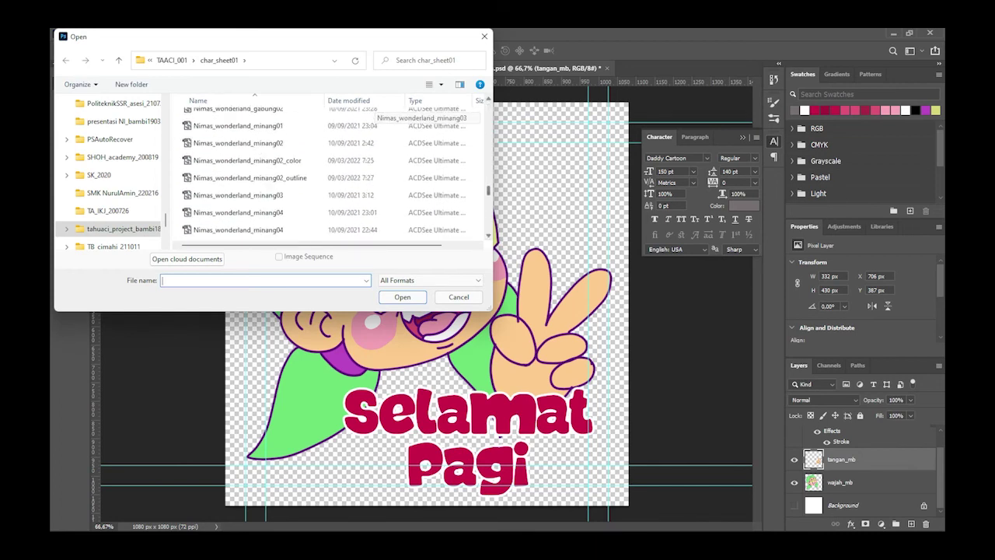
scroll(327, 171, "down", 3)
scroll(326, 171, "down", 2)
scroll(327, 171, "down", 2)
scroll(326, 171, "down", 2)
scroll(326, 171, "down", 2)
scroll(327, 179, "down", 2)
scroll(327, 178, "down", 2)
scroll(326, 179, "down", 2)
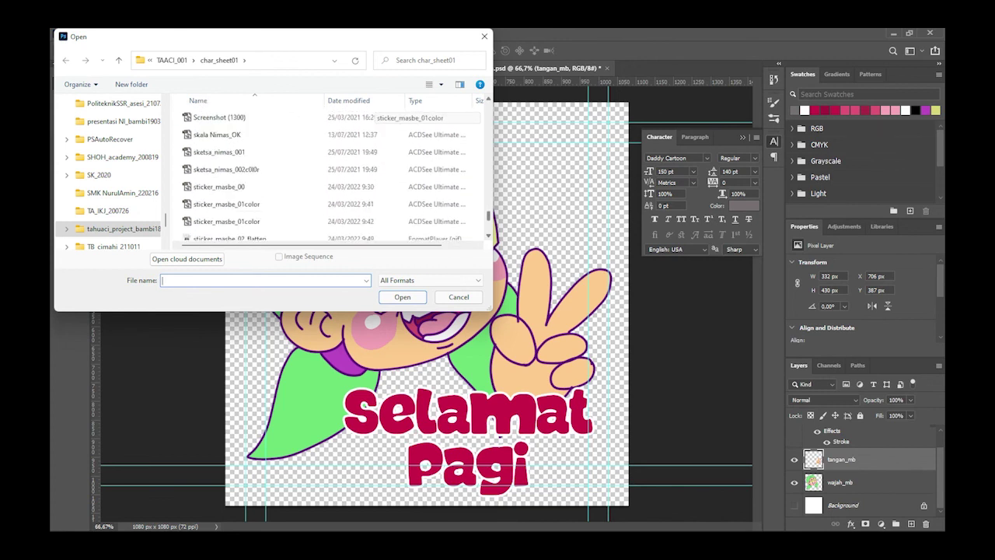
scroll(327, 178, "down", 2)
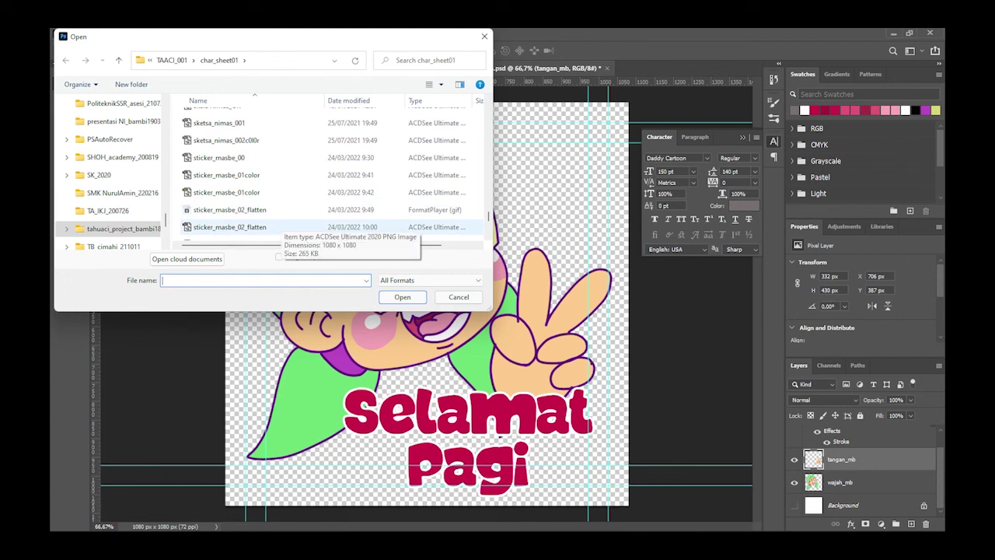
left_click(272, 227)
left_click(402, 296)
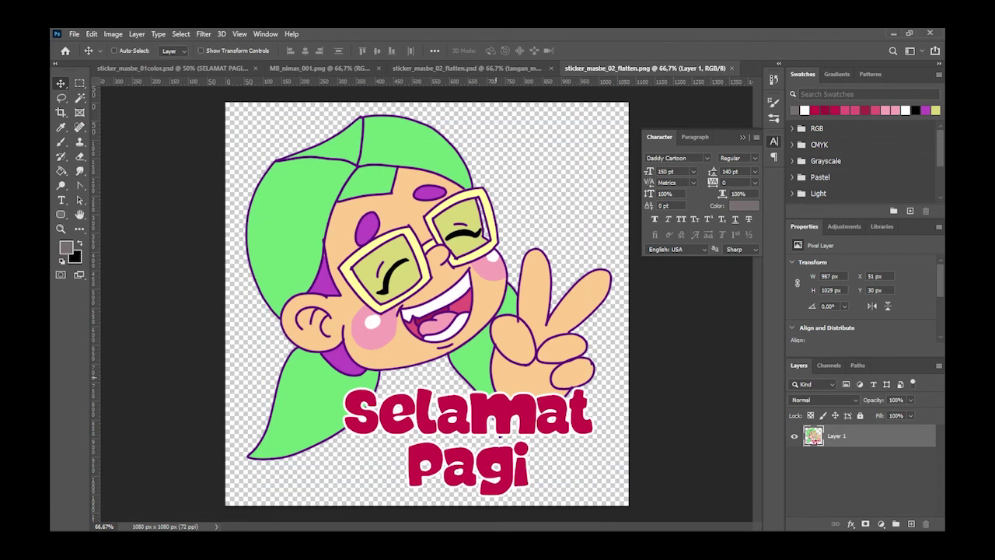
mouse_move(511, 380)
left_mouse_down()
mouse_move(532, 354)
mouse_move(517, 376)
left_mouse_up()
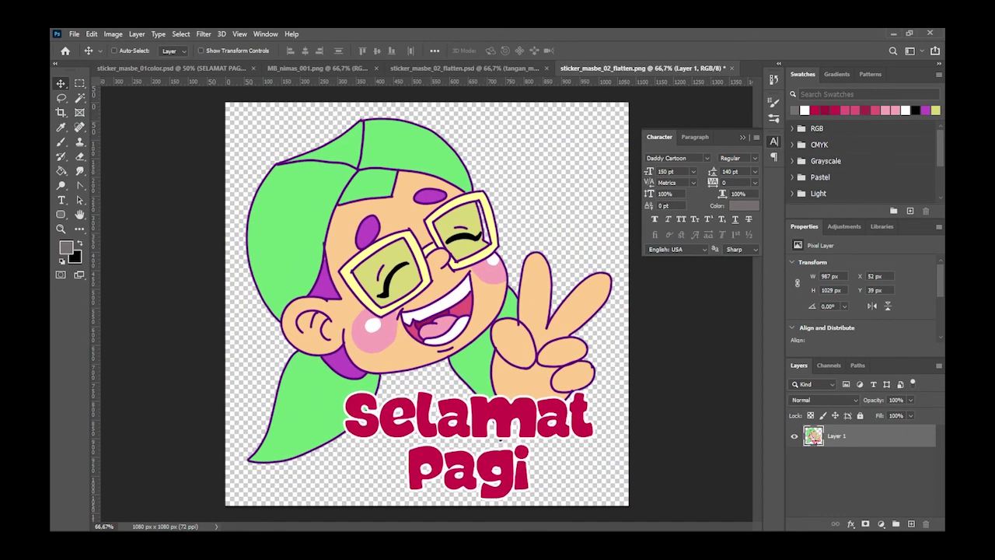
left_click(731, 68)
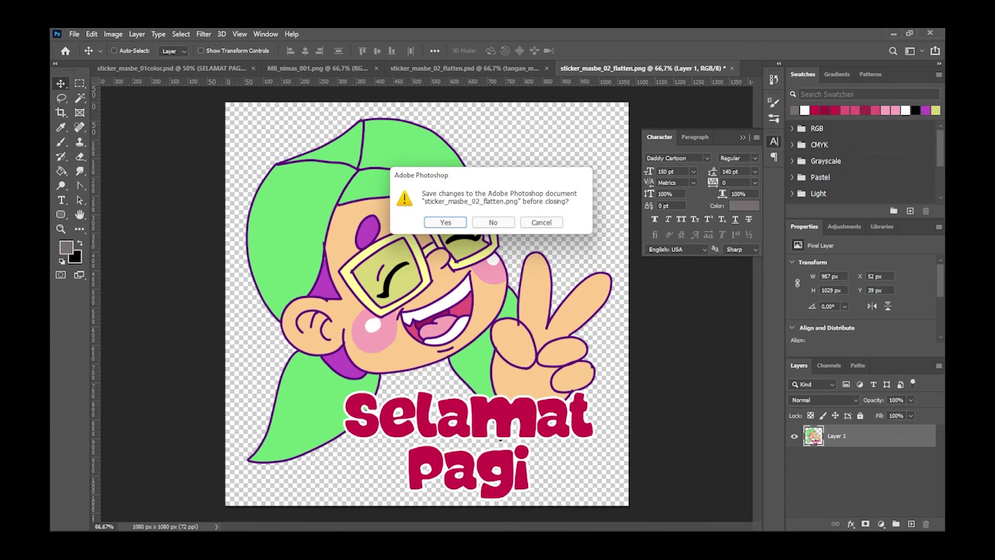
left_click(493, 222)
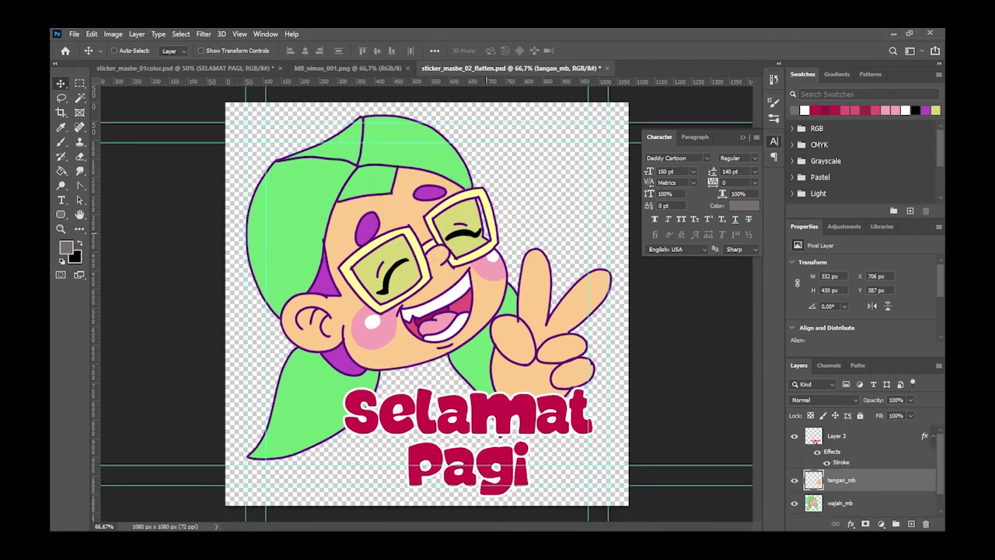